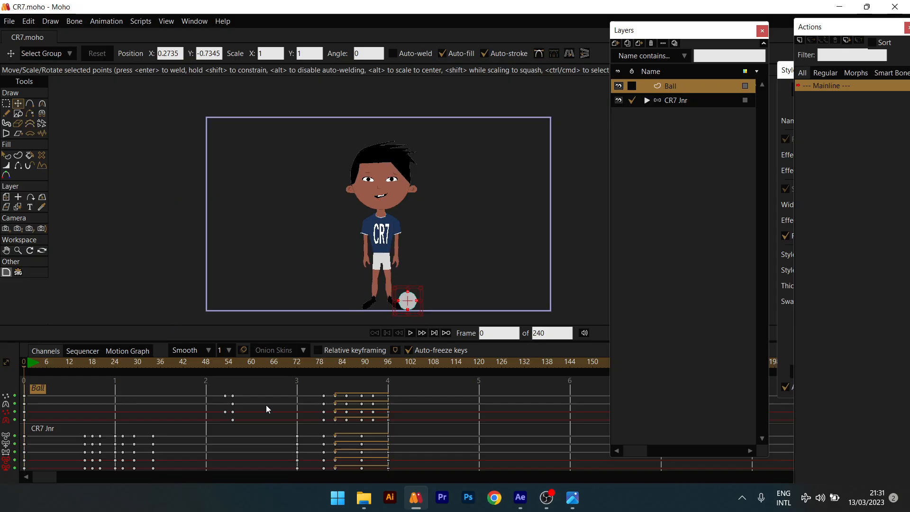
Play the character's ball animation, then stop it and rewind to frame 0.
click(410, 334)
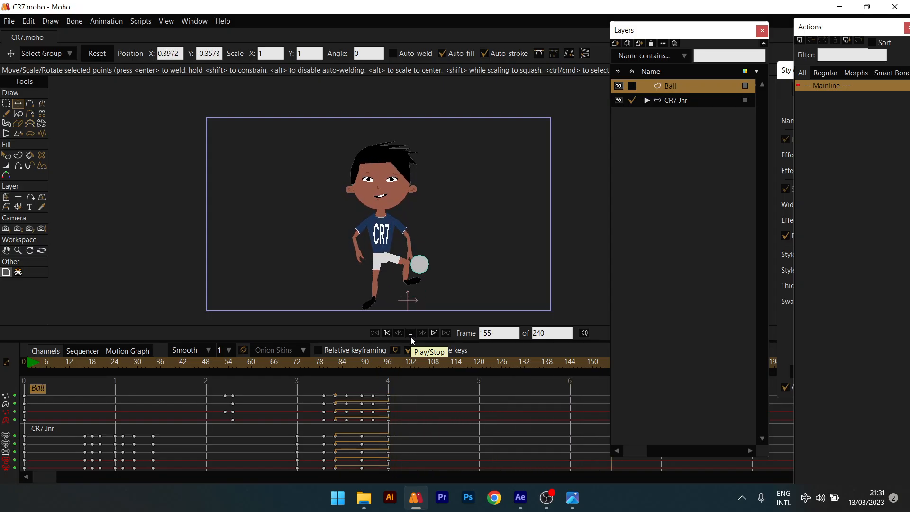
click(412, 334)
click(387, 333)
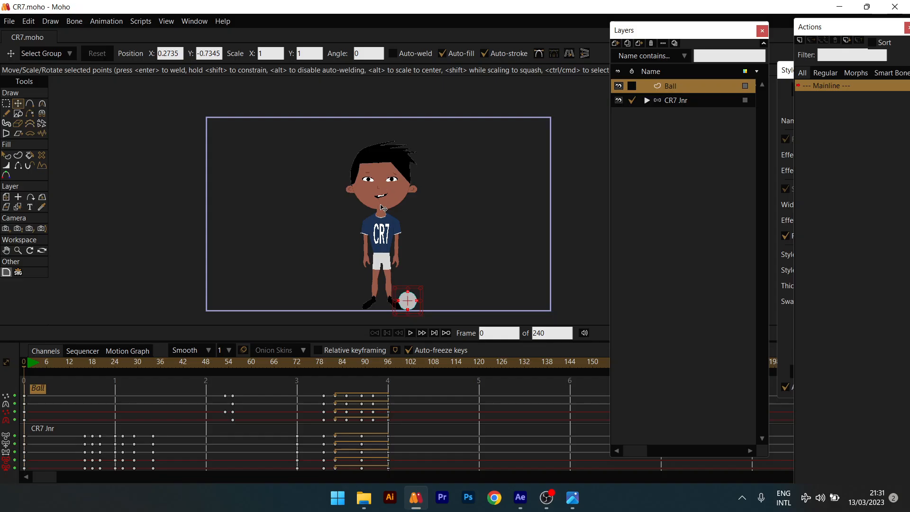
click(9, 21)
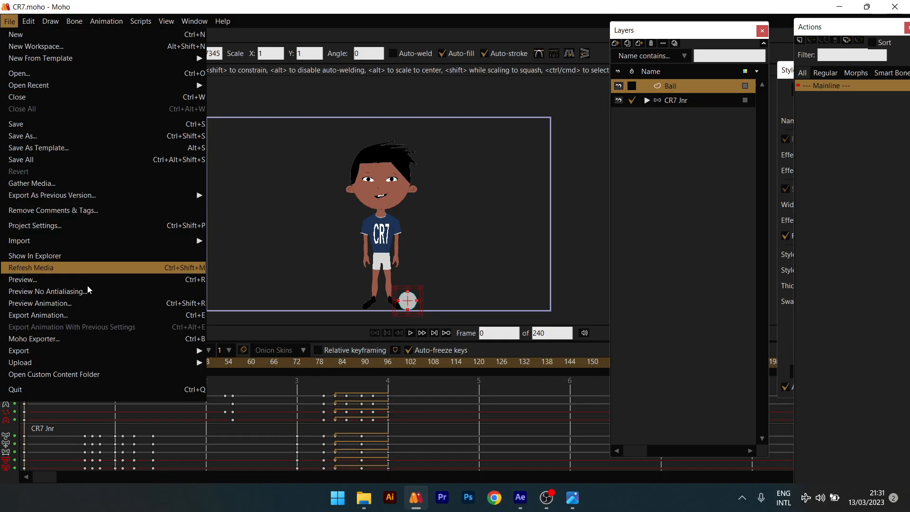
click(403, 306)
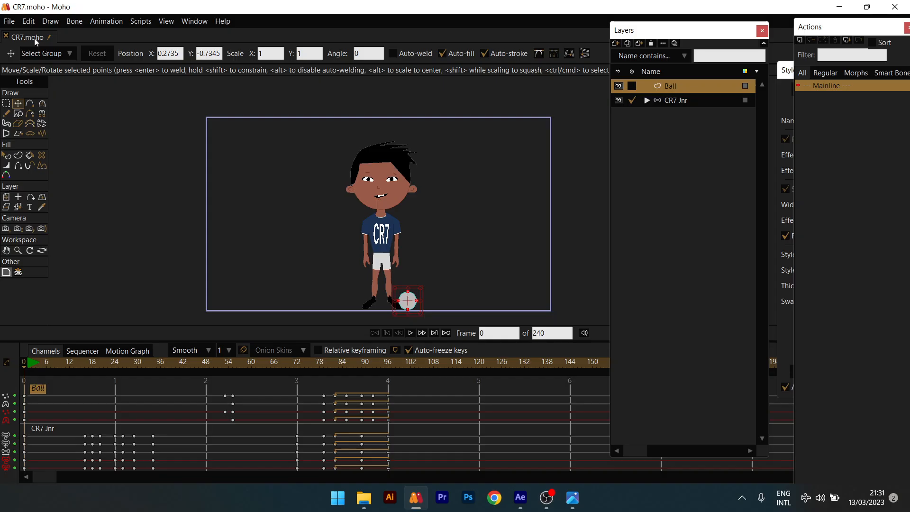
click(10, 21)
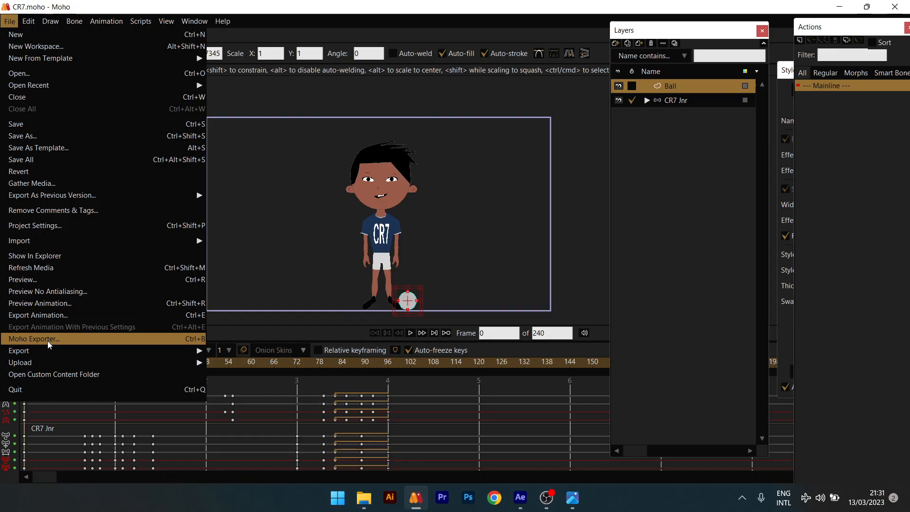
click(193, 338)
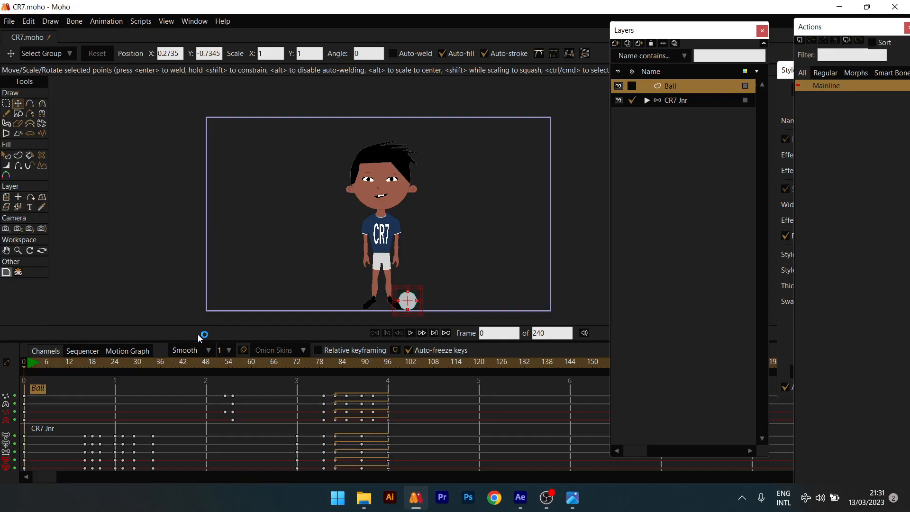
click(591, 205)
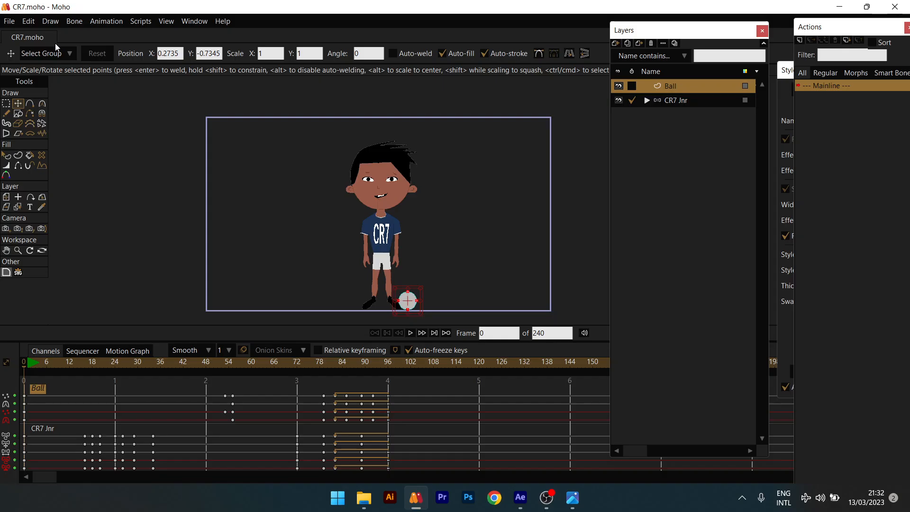
Open the Moho Exporter for the CR7.moho project and place its window over the canvas.
click(16, 23)
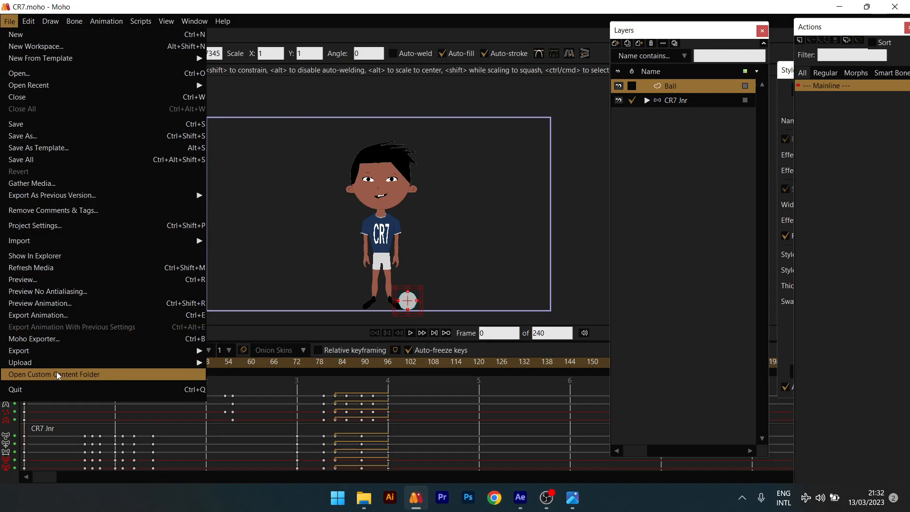
click(47, 340)
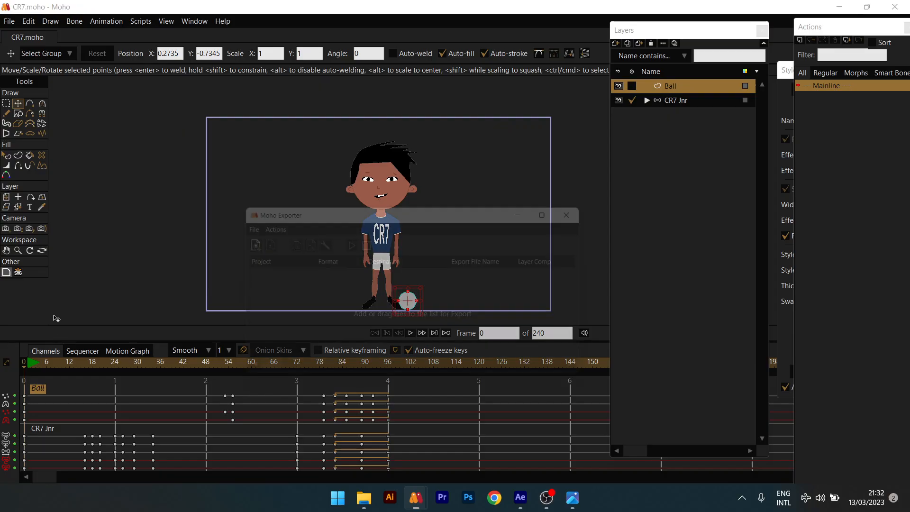
drag(358, 209, 556, 92)
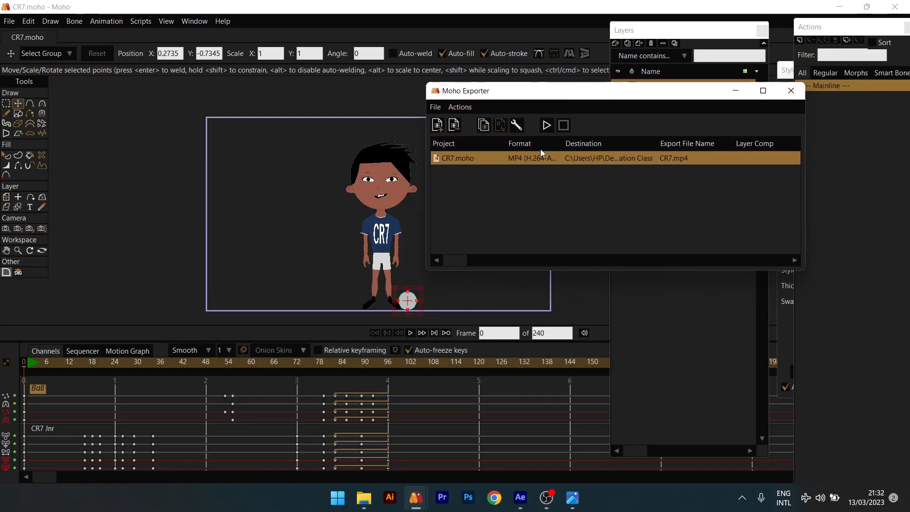
drag(574, 93, 386, 115)
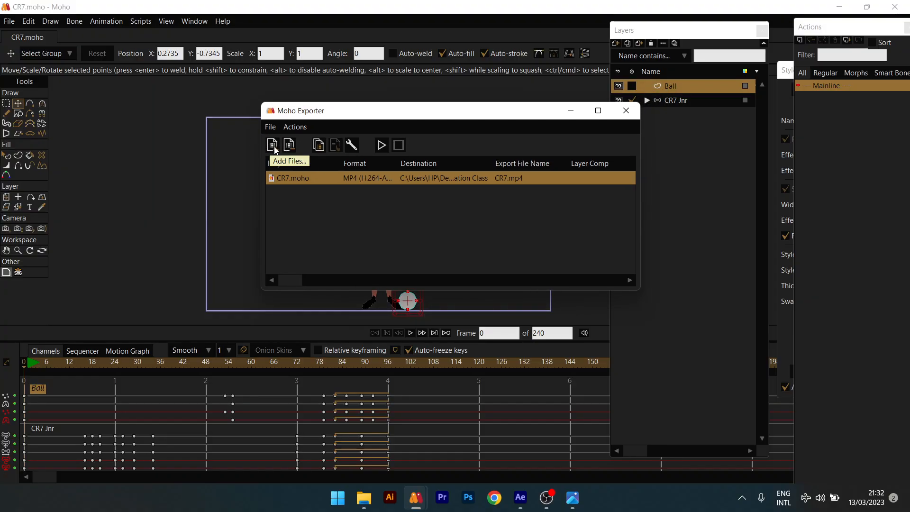
drag(351, 116, 335, 118)
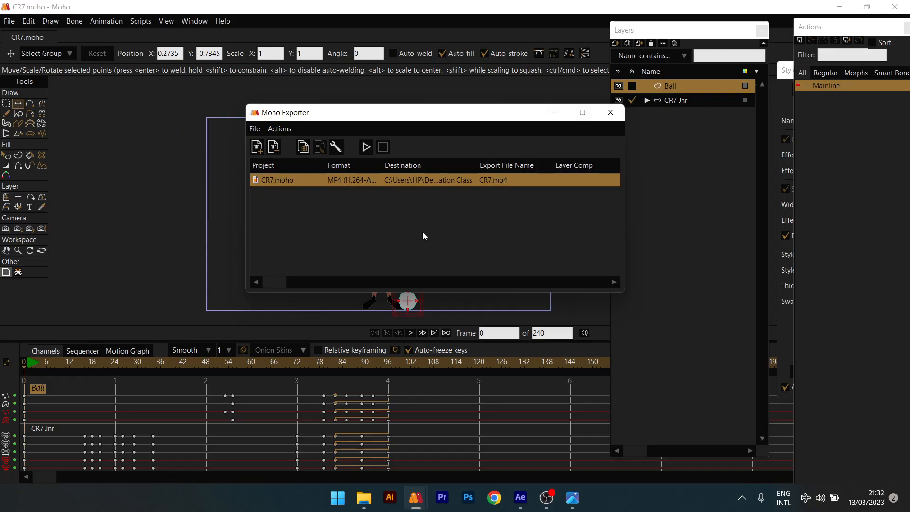
click(257, 149)
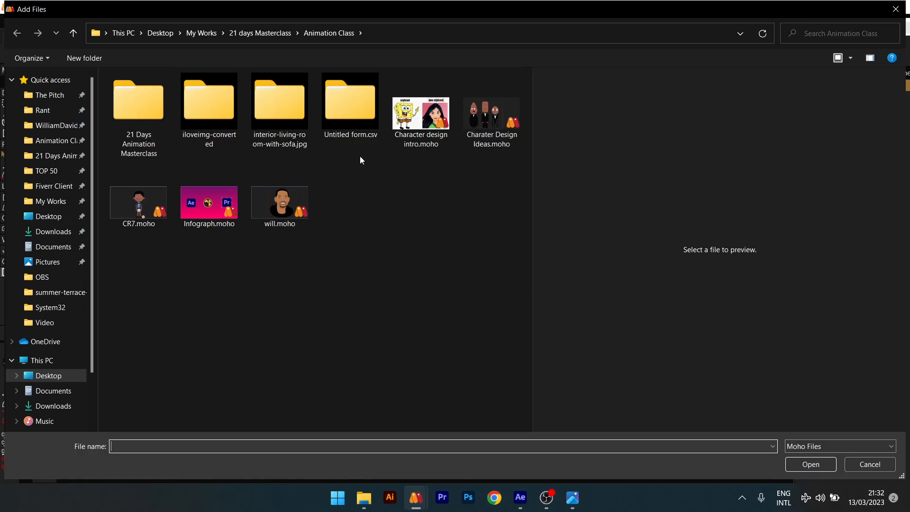
click(408, 119)
click(140, 204)
click(443, 107)
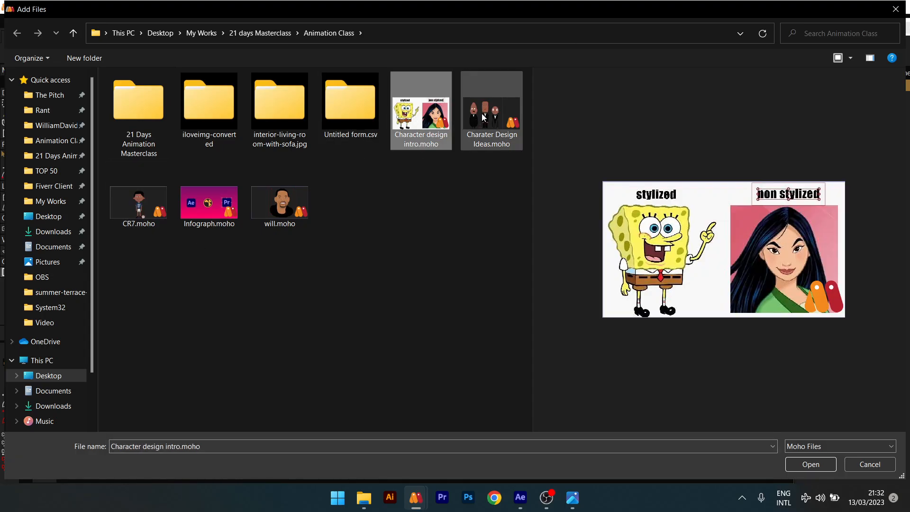
click(484, 117)
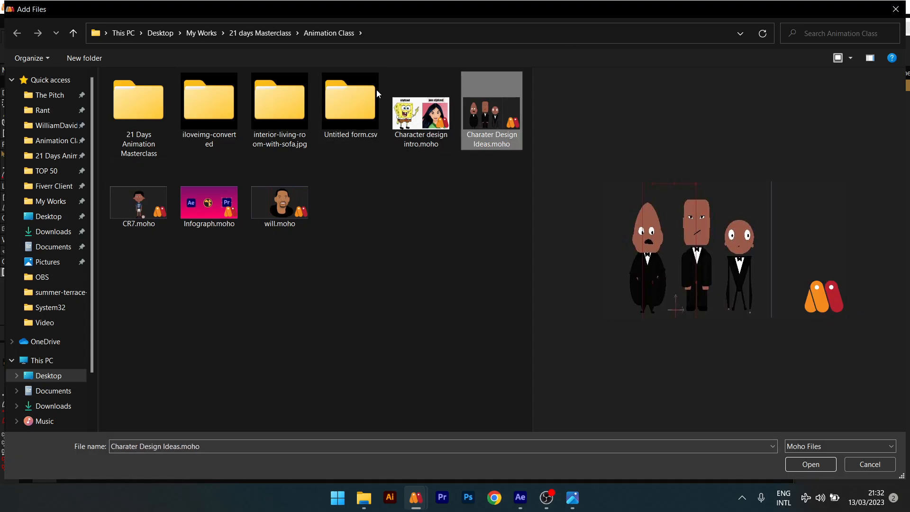
click(870, 464)
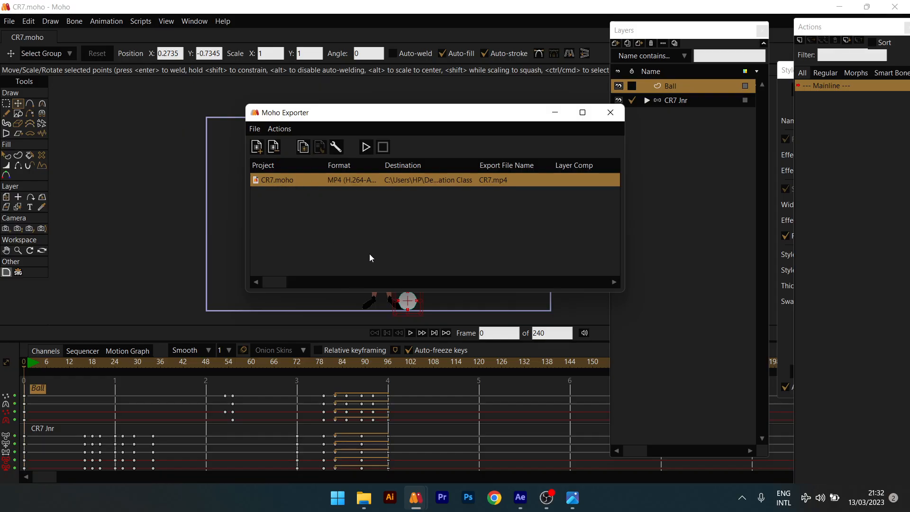
Review and accept the export settings for CR7.moho, then run the export to CR7.mp4.
click(336, 147)
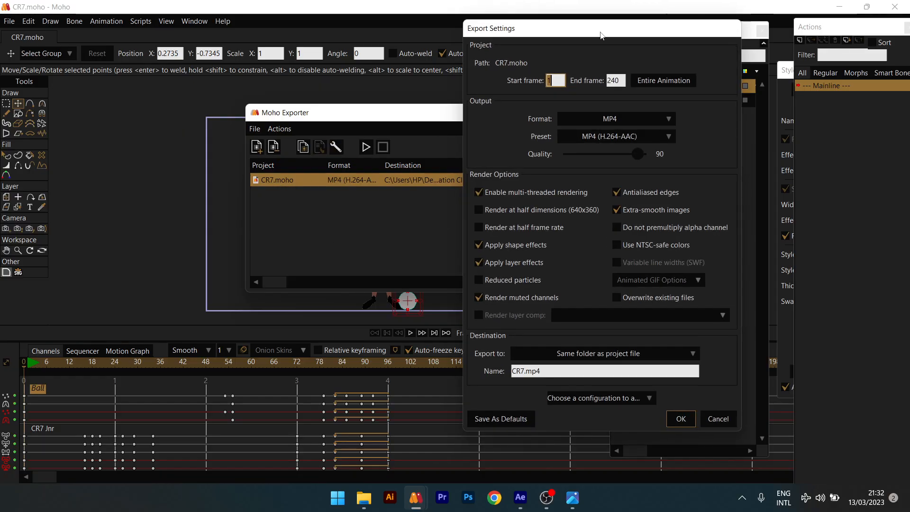
drag(550, 35, 499, 31)
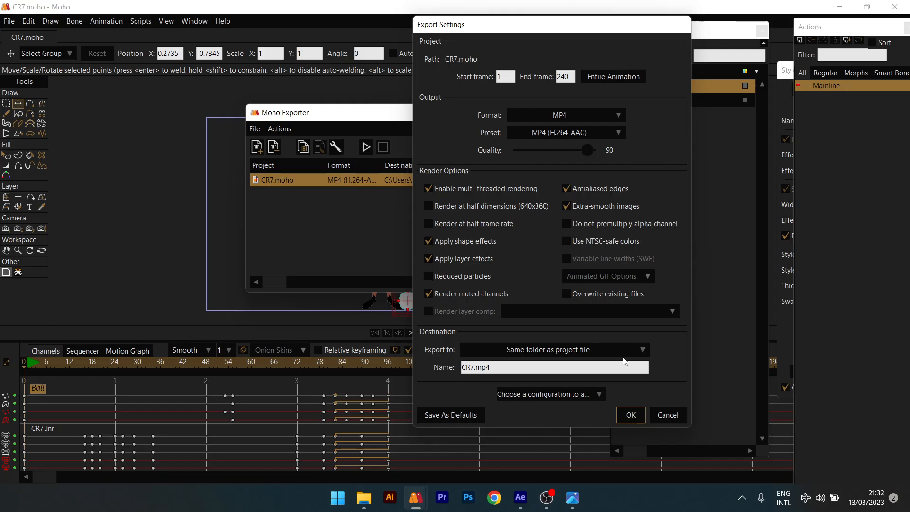
click(640, 420)
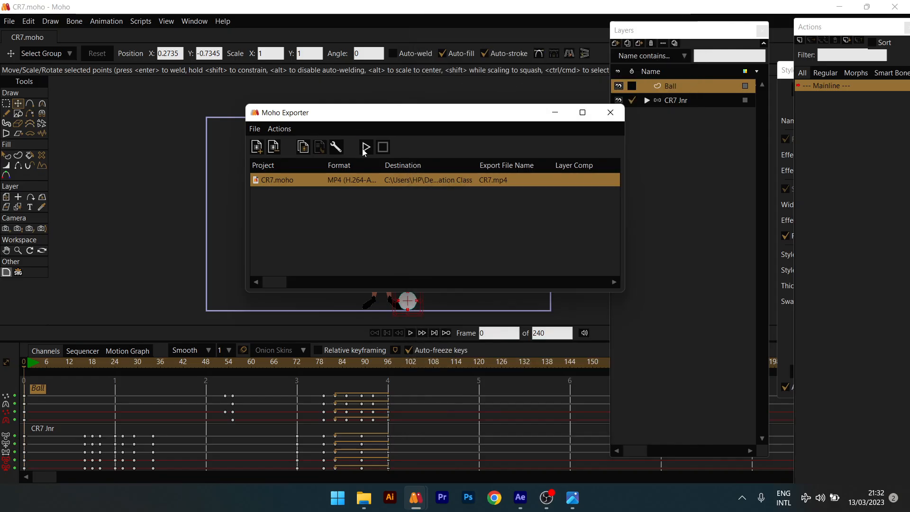
click(365, 148)
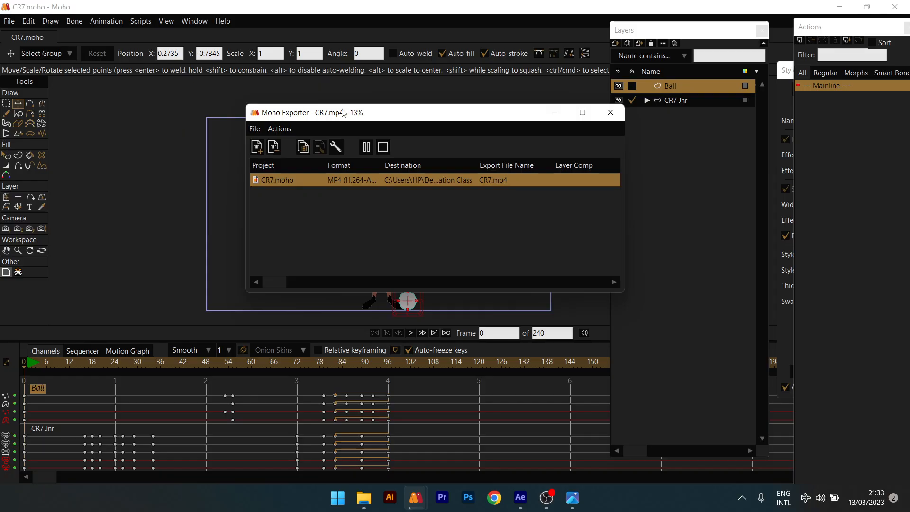
drag(379, 115, 337, 121)
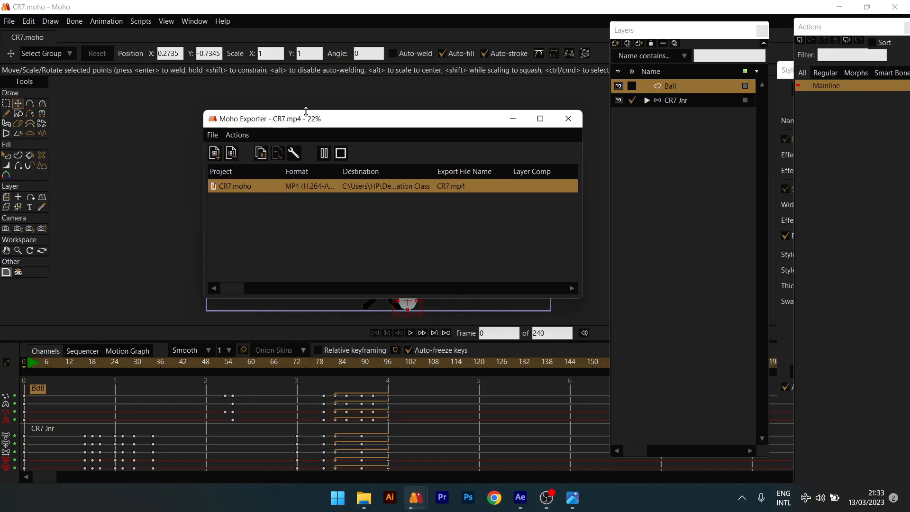
click(306, 109)
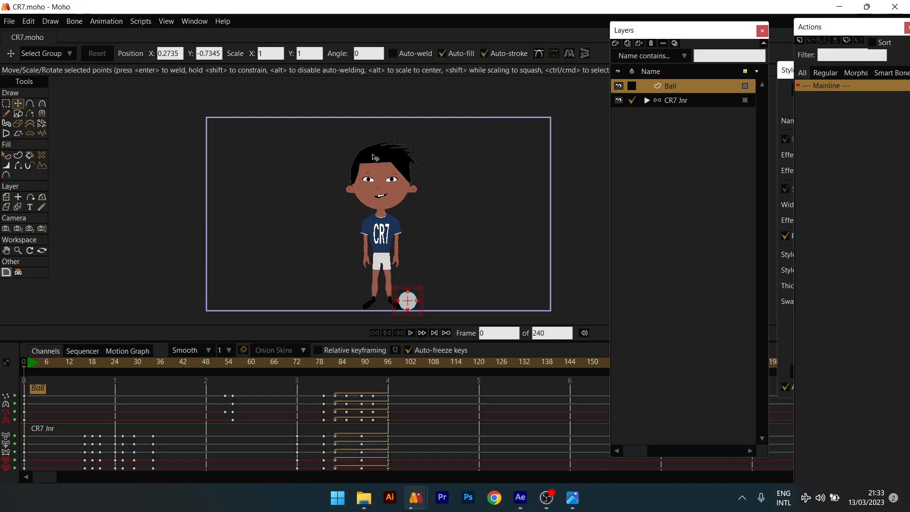
Examine the character's face up close, including the eyes and mouth, along with the full figure.
scroll(379, 204, down, 2)
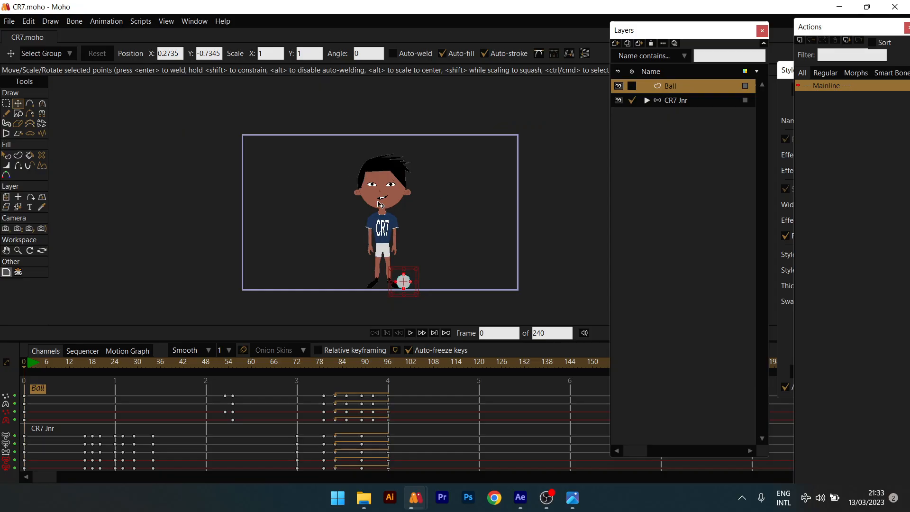
scroll(380, 204, up, 5)
scroll(388, 202, up, 2)
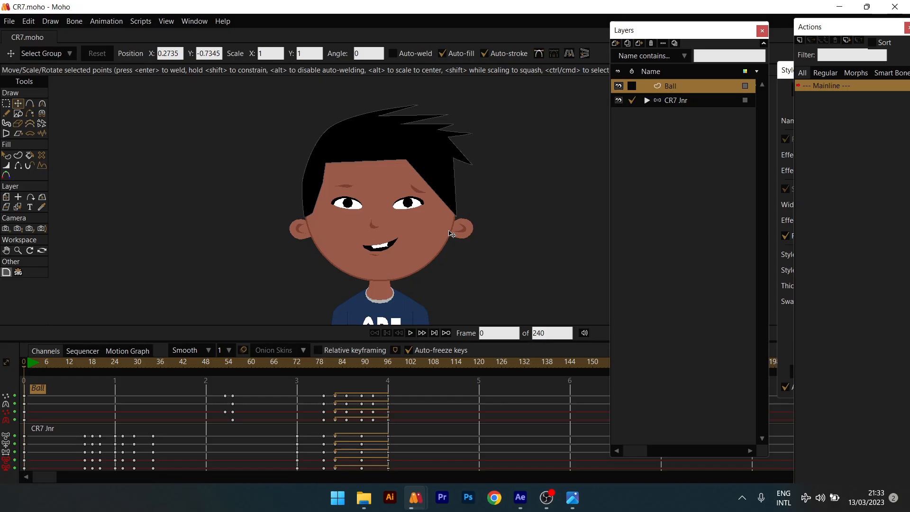
scroll(356, 156, down, 2)
scroll(357, 156, up, 3)
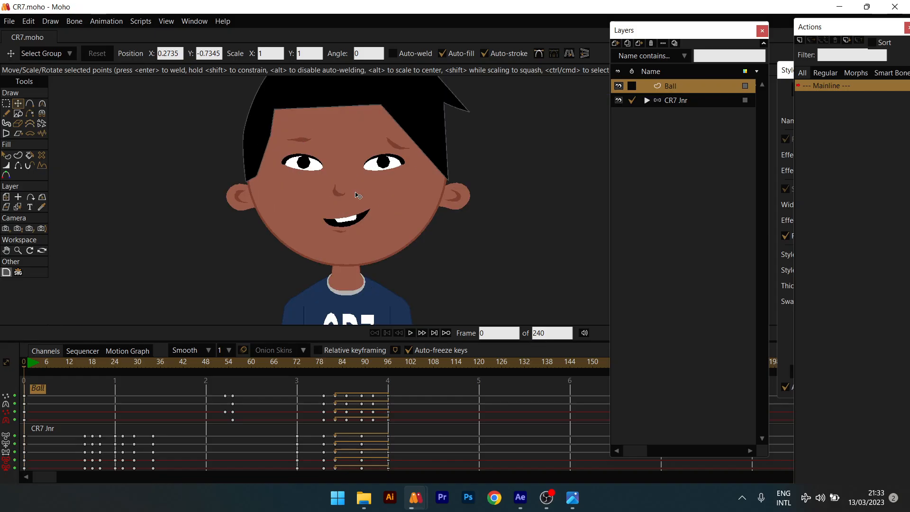
scroll(365, 191, down, 4)
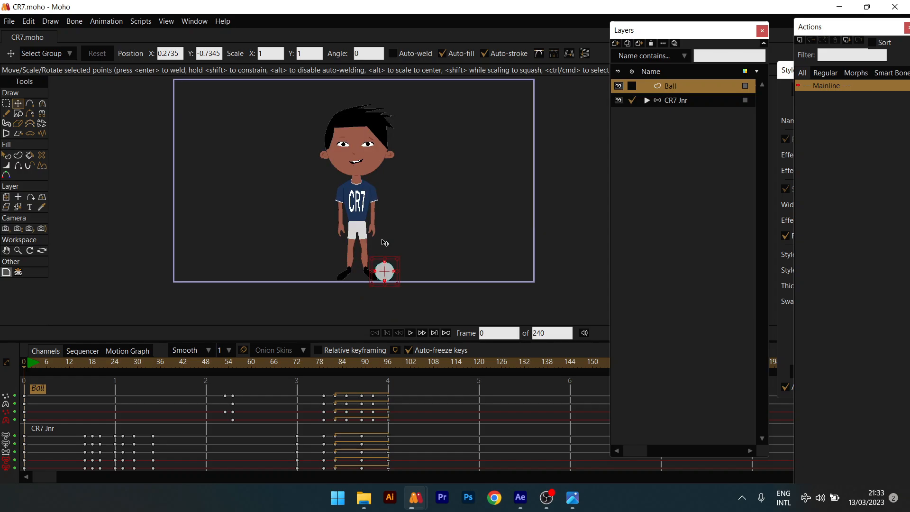
scroll(385, 242, up, 3)
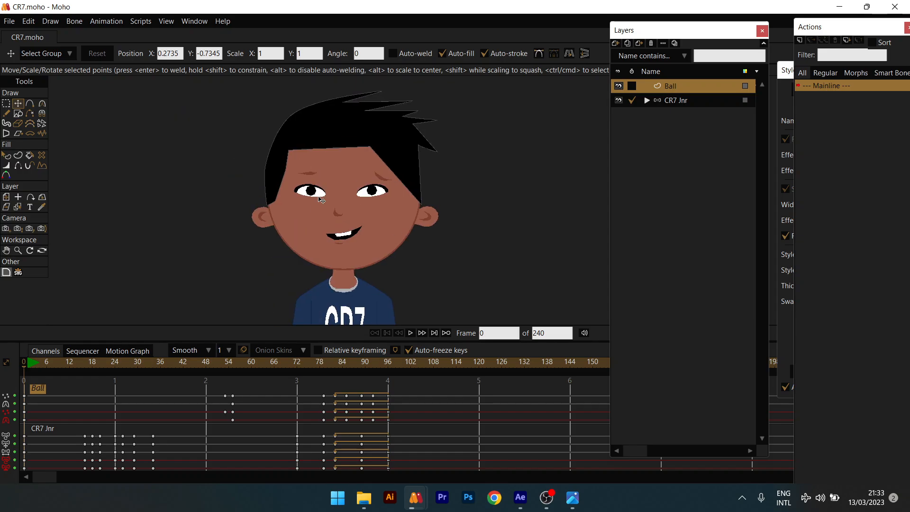
scroll(322, 200, up, 3)
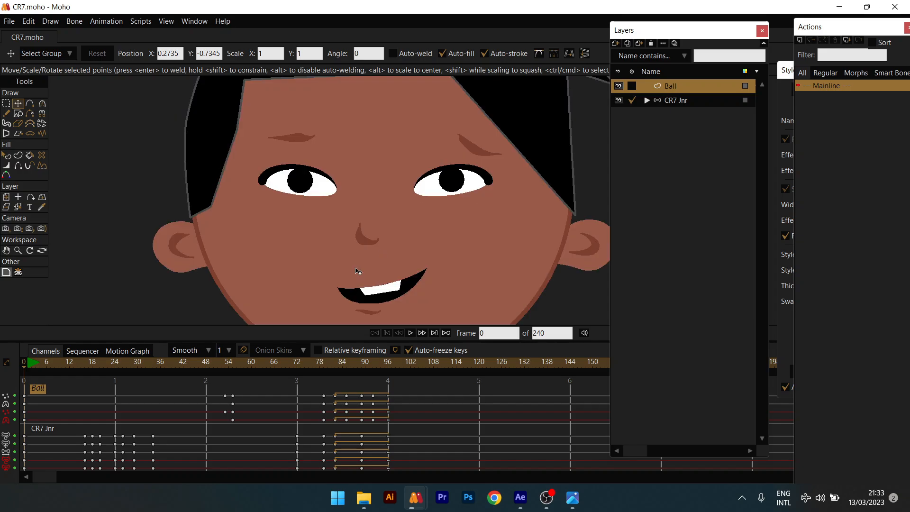
scroll(382, 259, down, 2)
scroll(367, 233, down, 1)
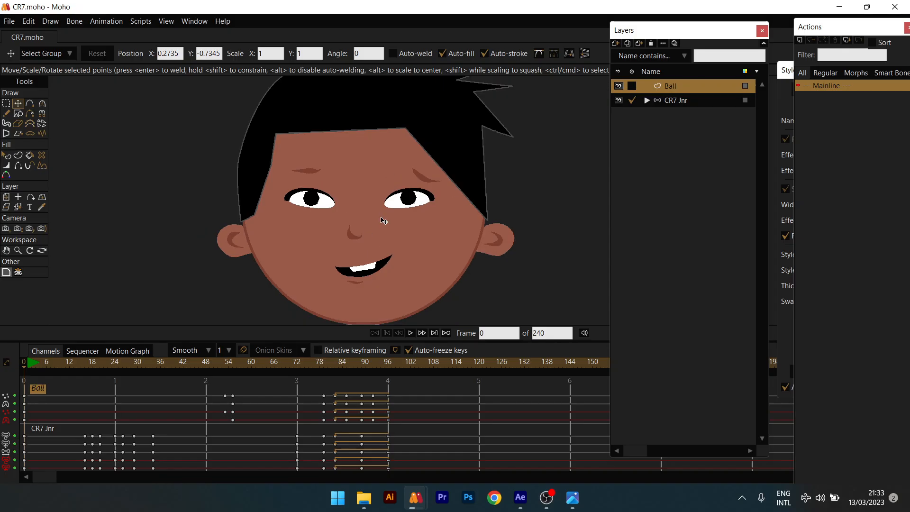
scroll(374, 204, down, 1)
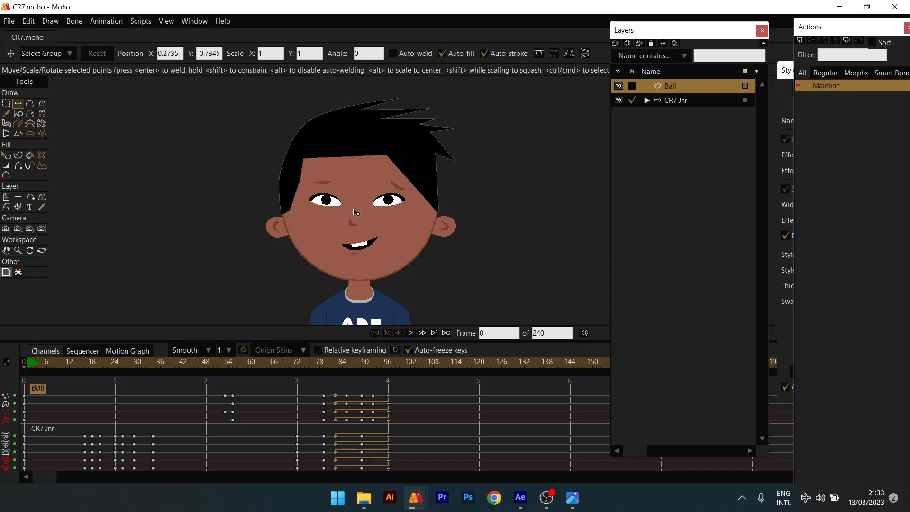
scroll(360, 171, down, 1)
scroll(359, 164, up, 1)
scroll(332, 190, up, 2)
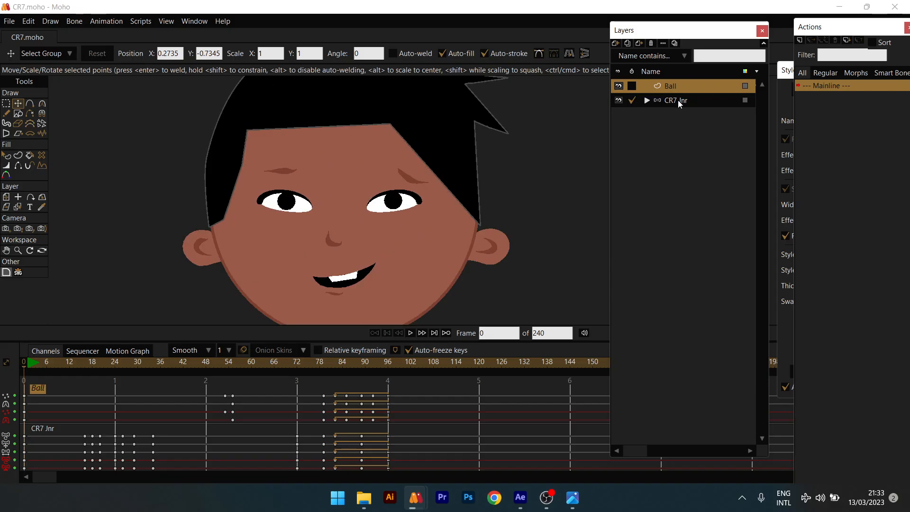
Select the CR7 Jnr bone layer and try adding a short vertical bone between the character's eyes.
click(743, 99)
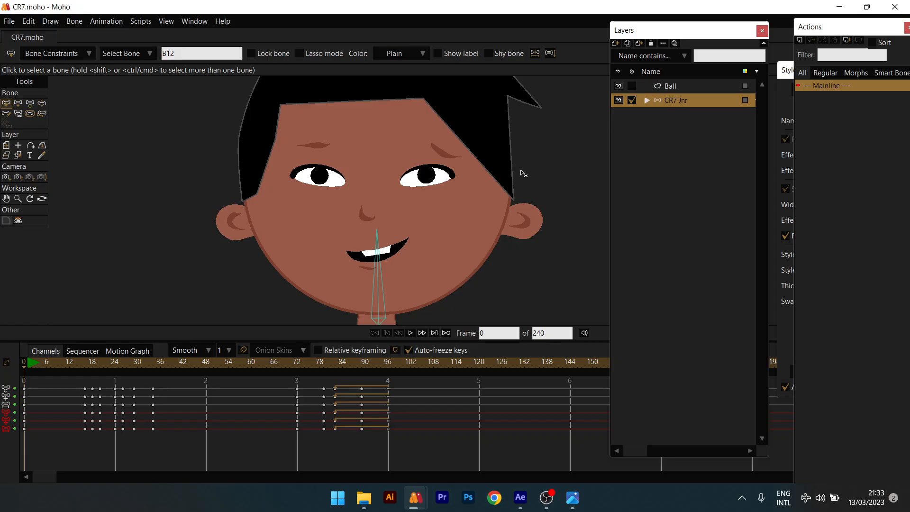
click(6, 113)
click(18, 103)
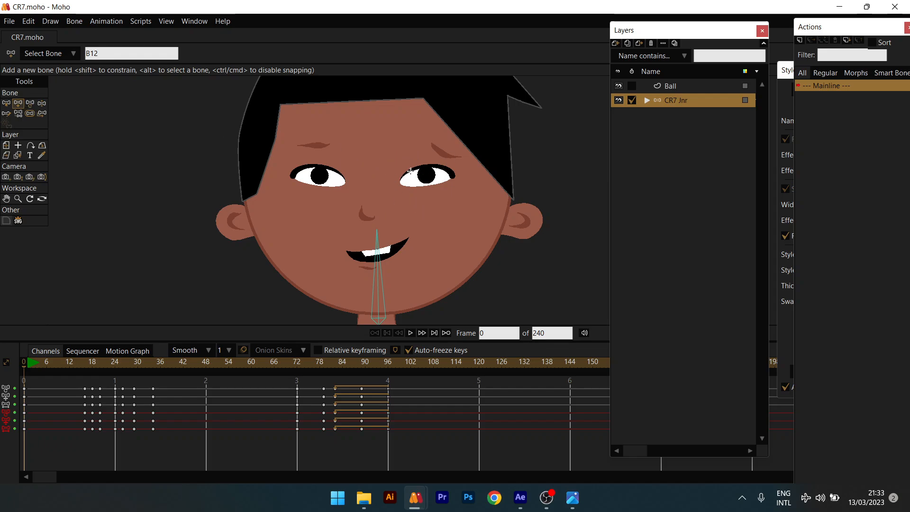
drag(377, 198, 377, 173)
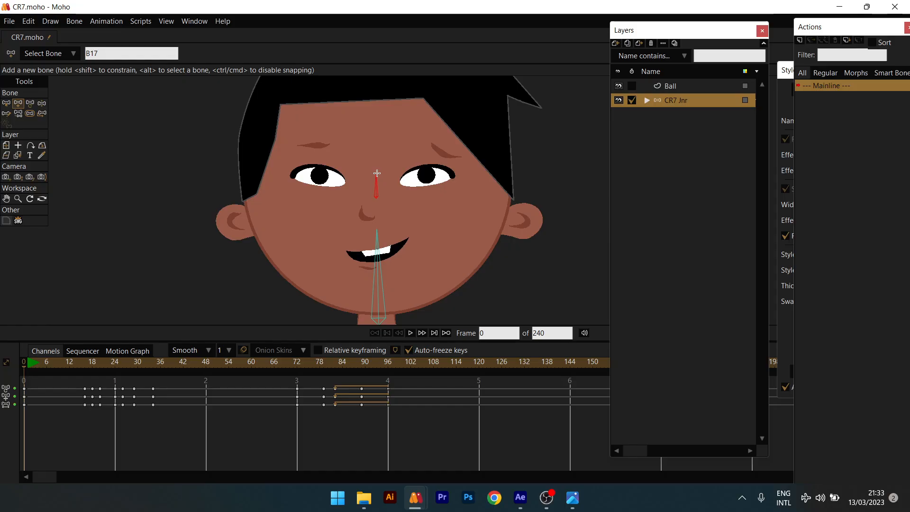
Select the Head bone and add a short vertical child bone between the character's eyes.
click(6, 103)
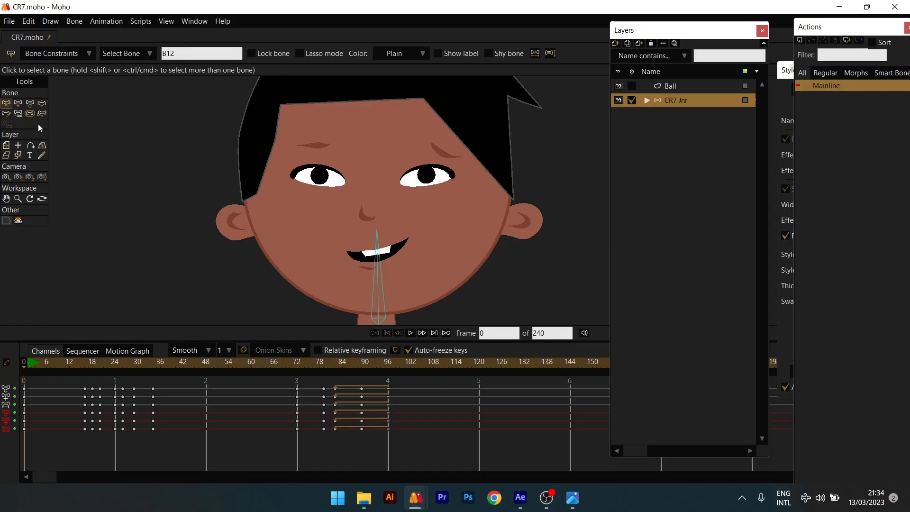
click(385, 272)
scroll(375, 247, down, 3)
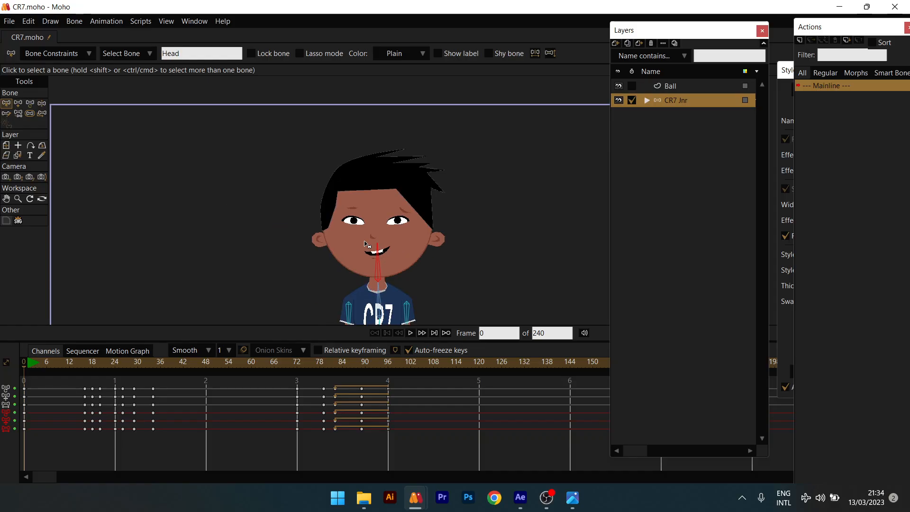
scroll(365, 228, up, 3)
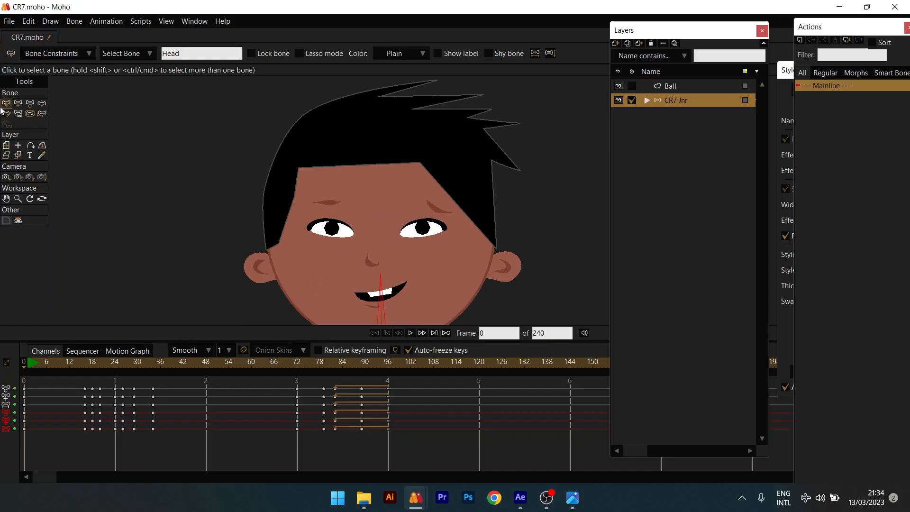
mouse_move(370, 231)
mouse_down()
mouse_move(361, 207)
mouse_move(370, 199)
mouse_up()
click(19, 103)
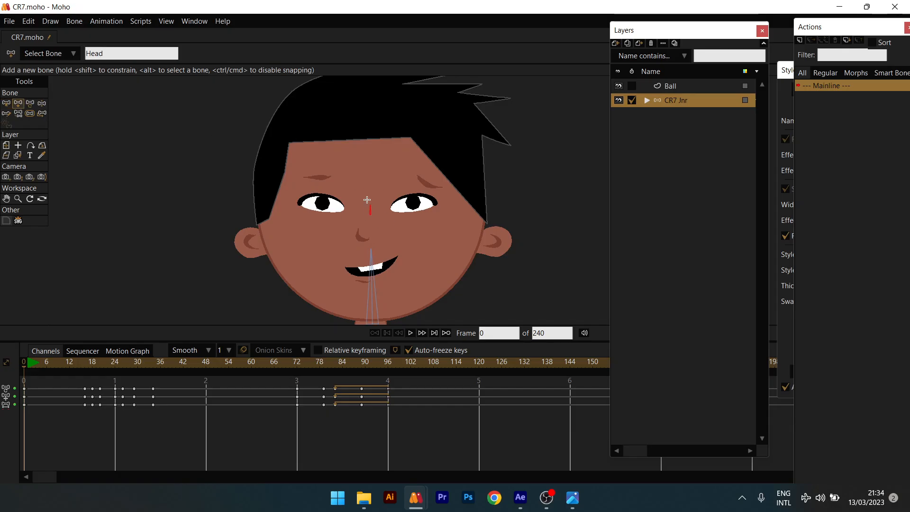
Name the new bone between the eyes Eyes.
double_click(105, 53)
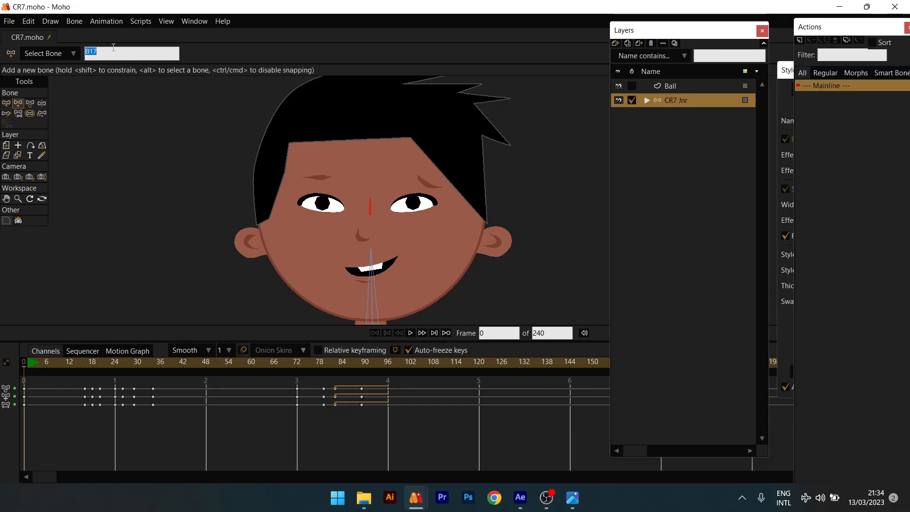
text(Ezeh)
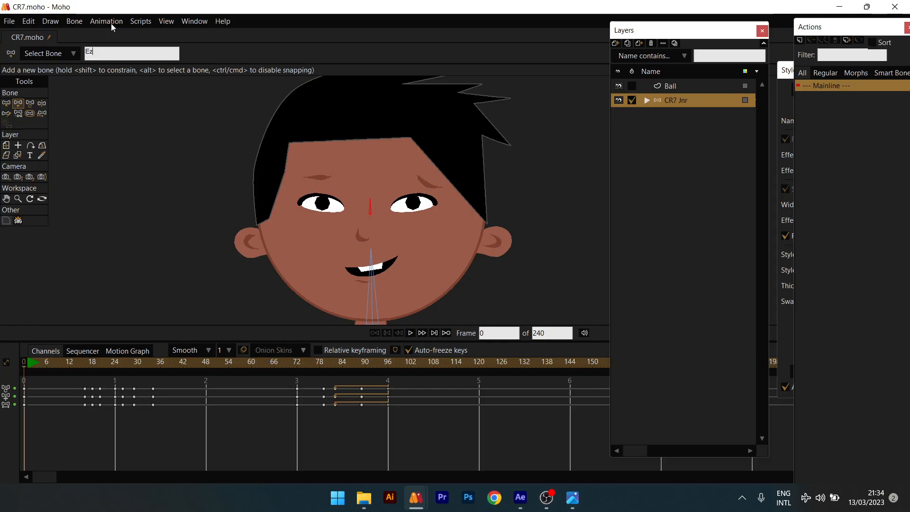
key(BackSpace)
text(yes)
key(Return)
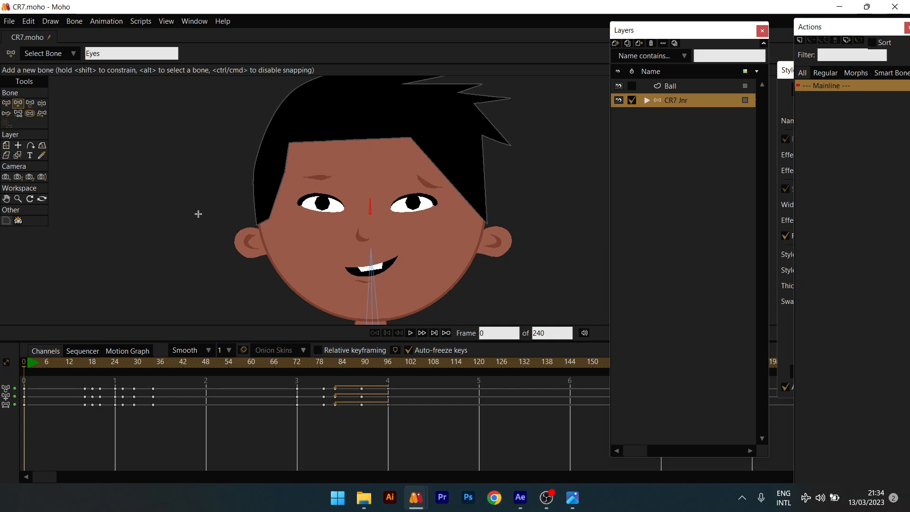
Expand CR7 Jnr, group its Head vector layer with Group With Selection, and name the new group Head.
scroll(286, 197, up, 3)
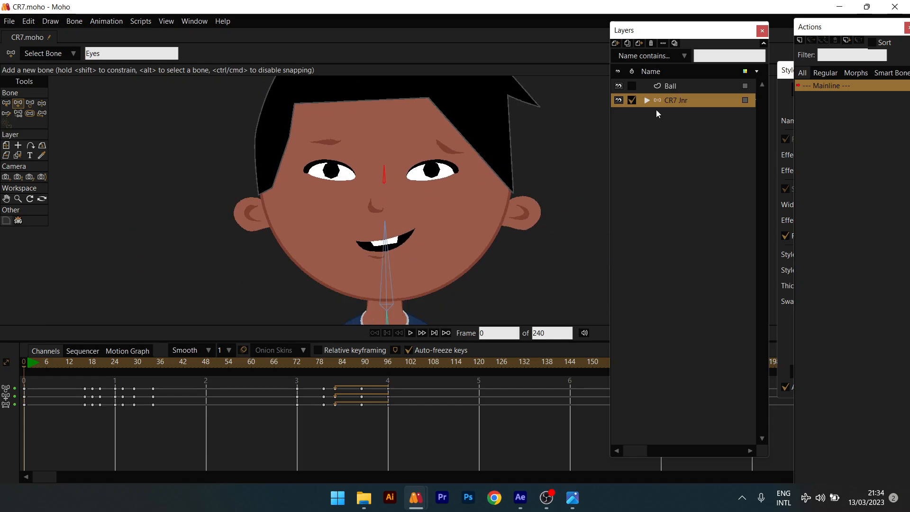
scroll(446, 164, up, 3)
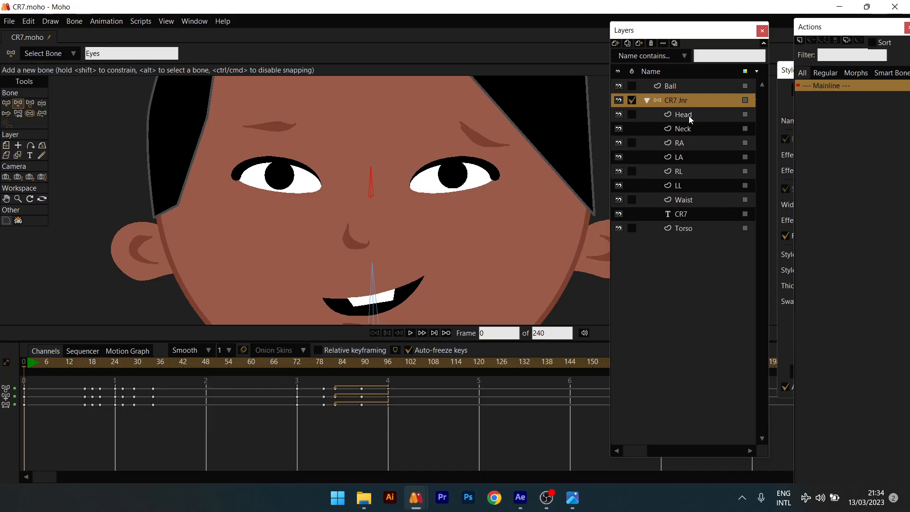
click(686, 116)
scroll(359, 154, down, 3)
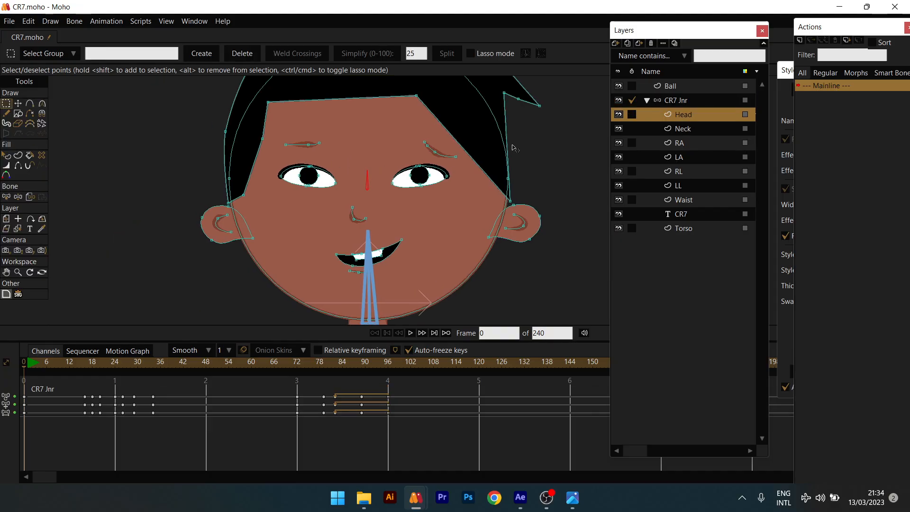
scroll(426, 171, up, 3)
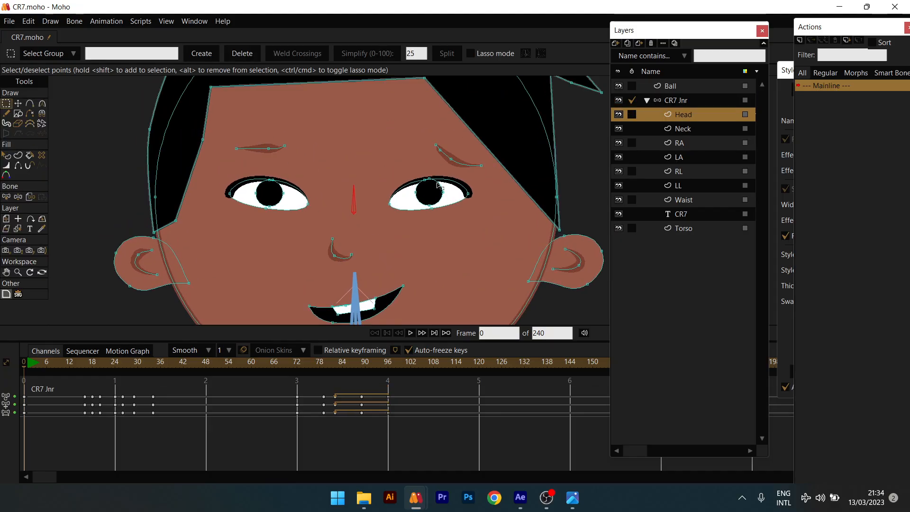
right_click(692, 114)
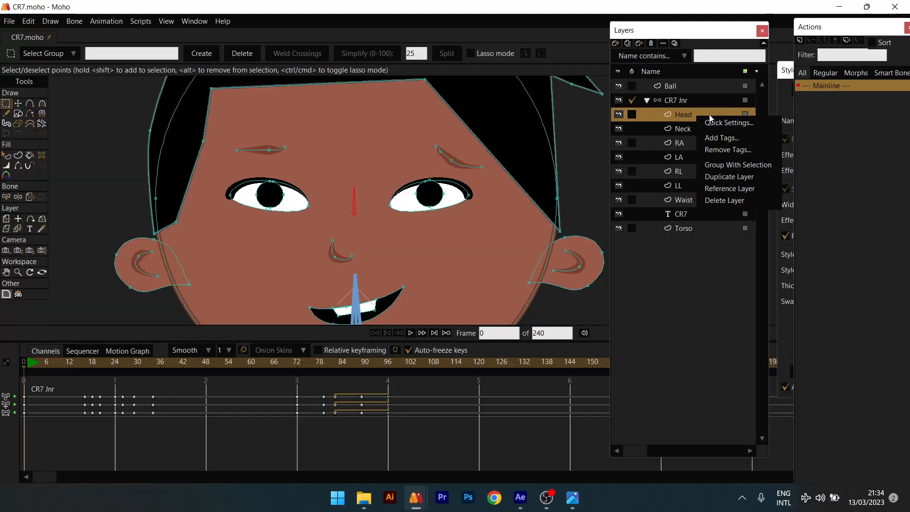
click(730, 166)
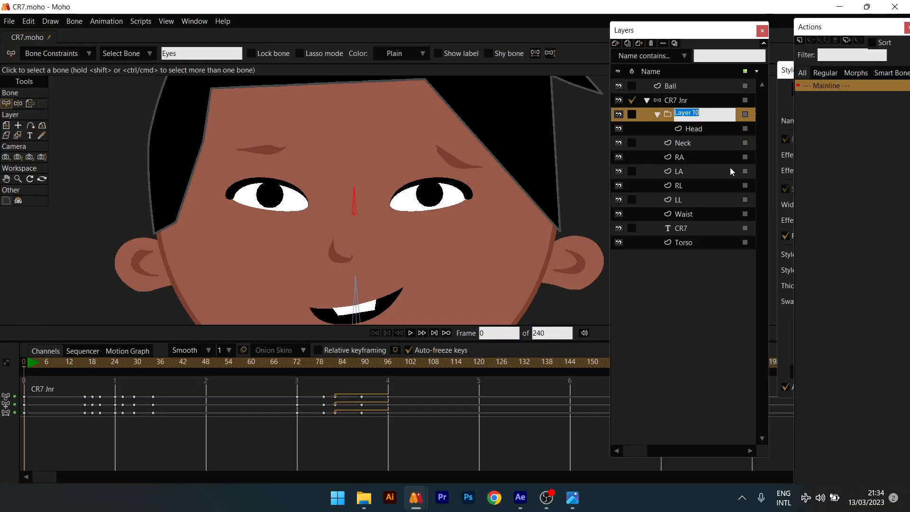
text(Head)
key(Return)
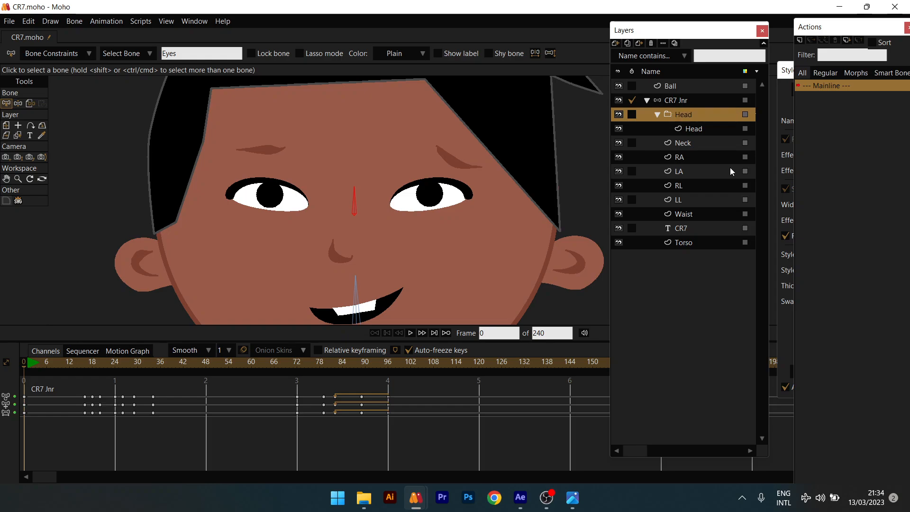
Duplicate the Head vector layer inside the Head group as Eyes and delete that duplicate.
click(654, 127)
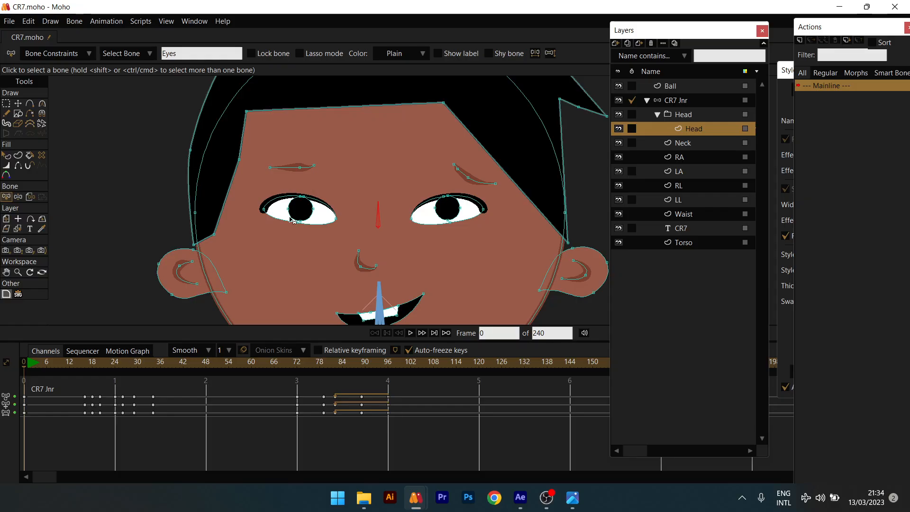
scroll(316, 213, down, 5)
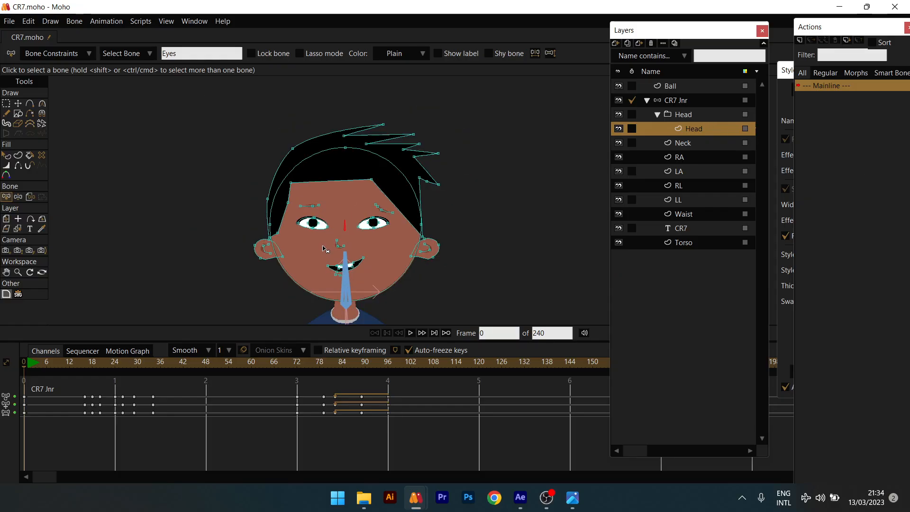
click(631, 45)
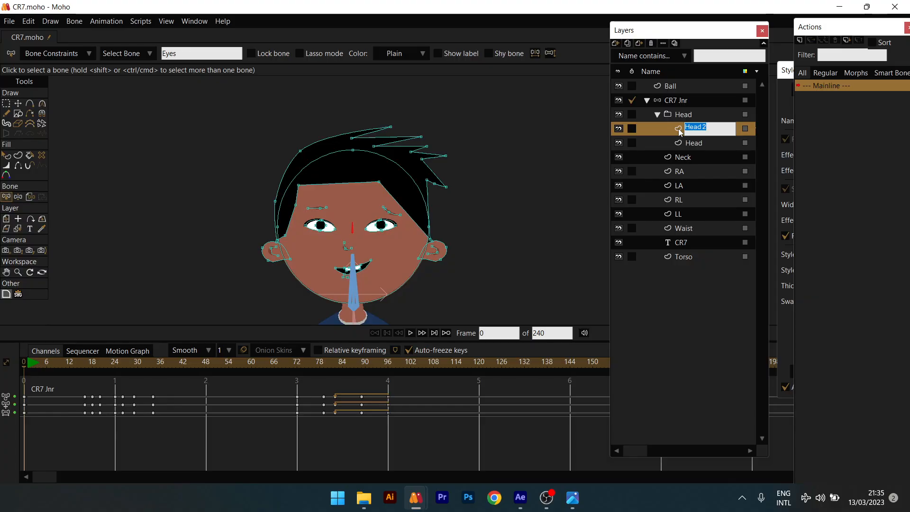
text(Eyes)
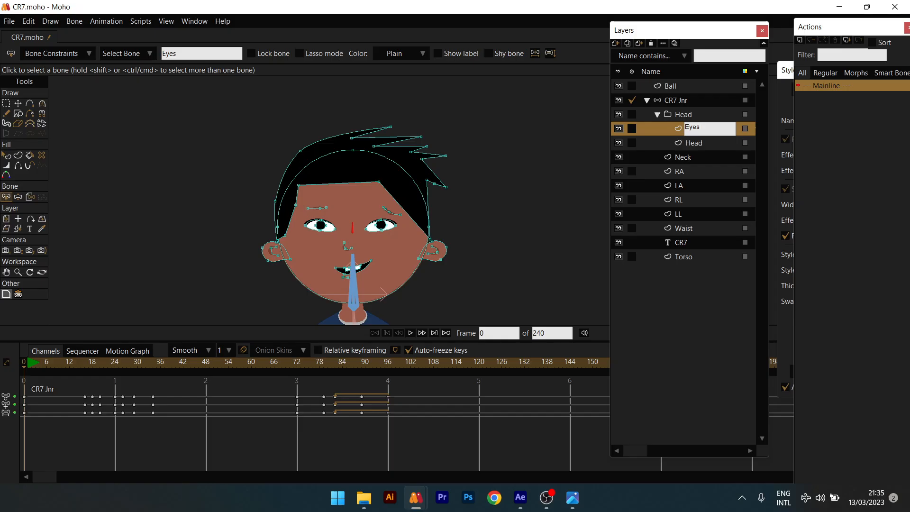
click(679, 131)
scroll(384, 218, up, 3)
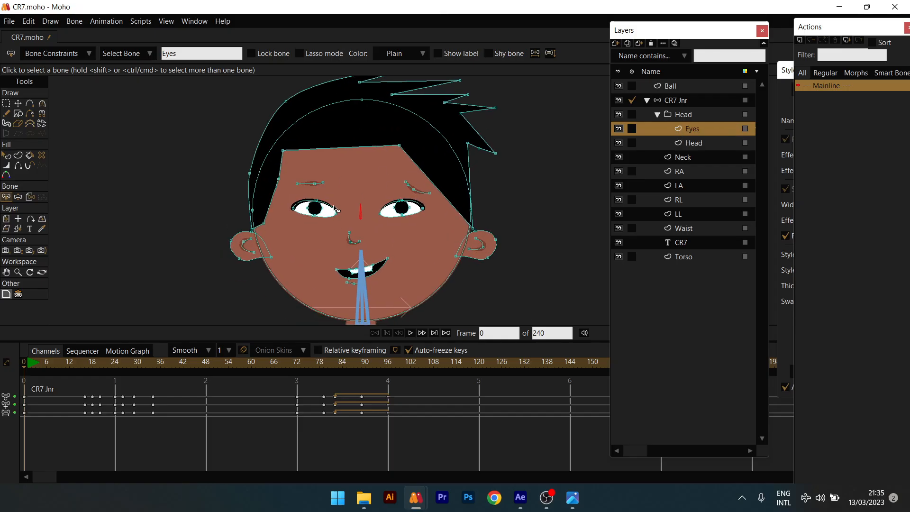
click(652, 44)
Create a new vector layer named Eyes above the Head vector layer inside the Head group.
click(616, 43)
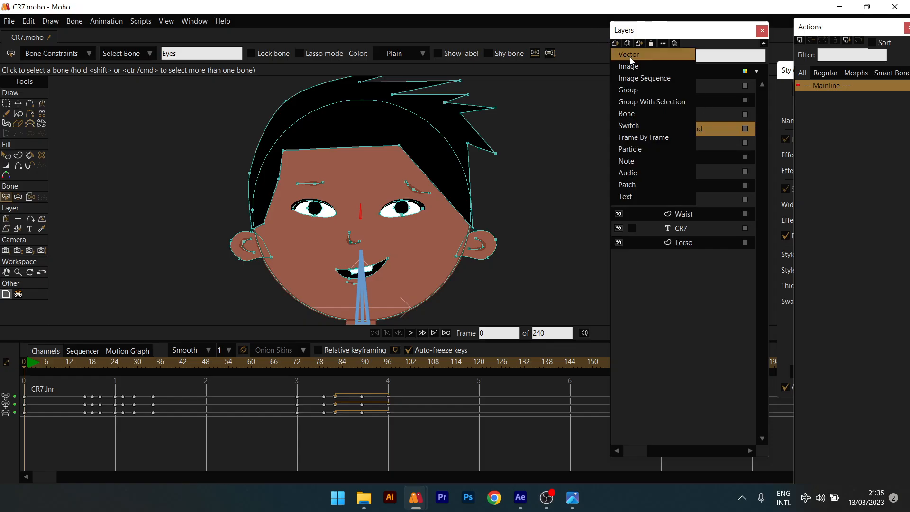
click(635, 60)
text(E)
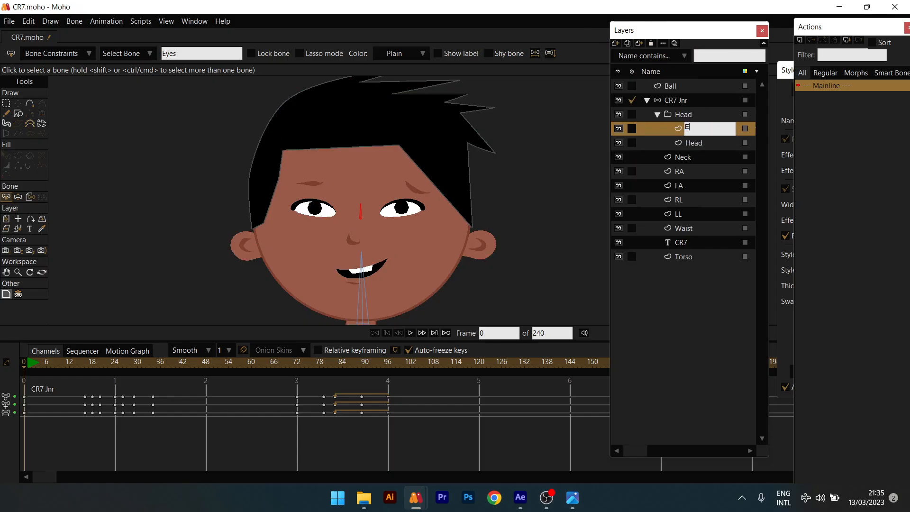
text(ye)
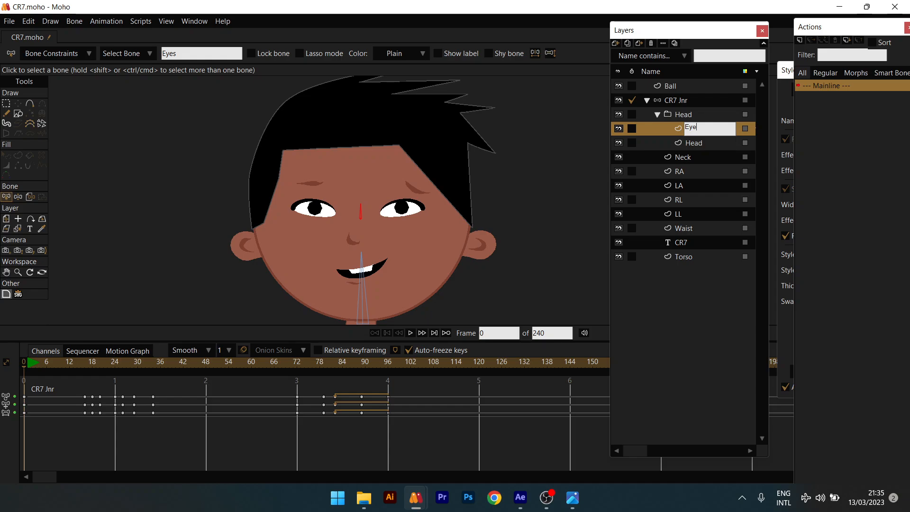
text(s)
key(Return)
Select all the points of both eyes on the Head vector layer and cut them.
scroll(379, 204, up, 2)
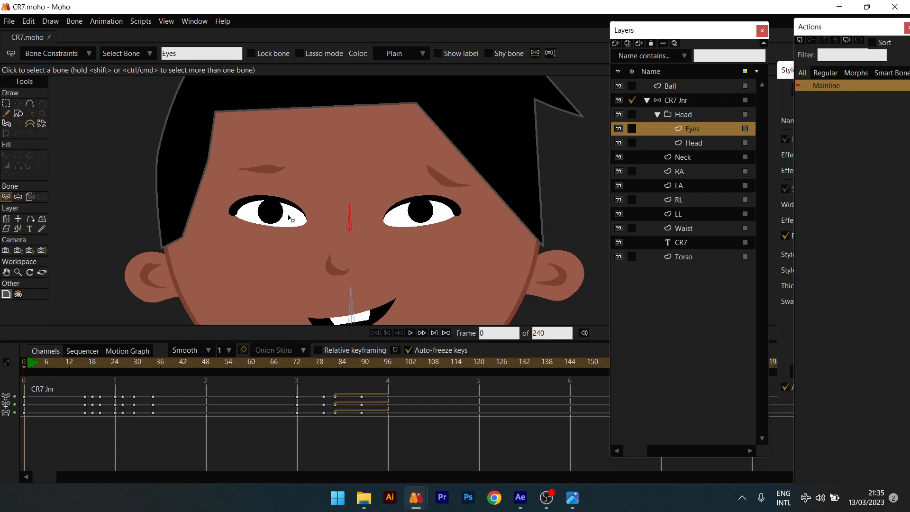
click(732, 142)
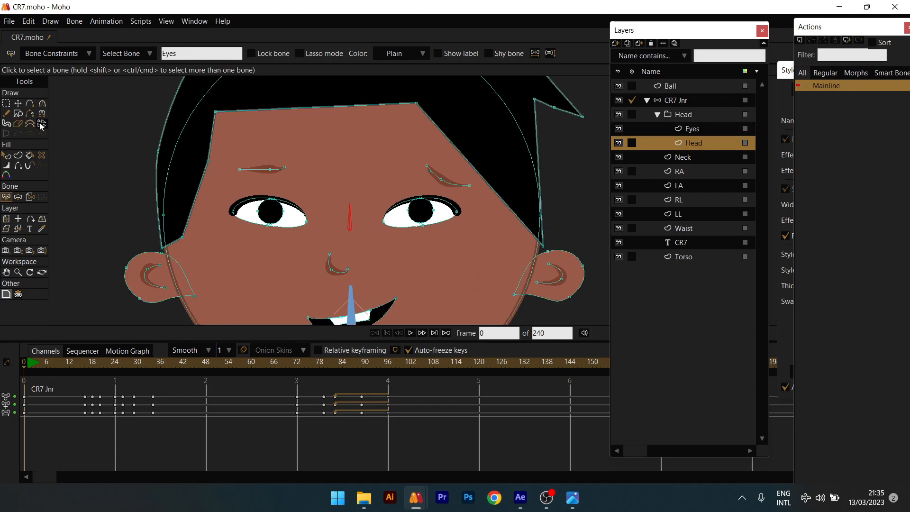
click(18, 103)
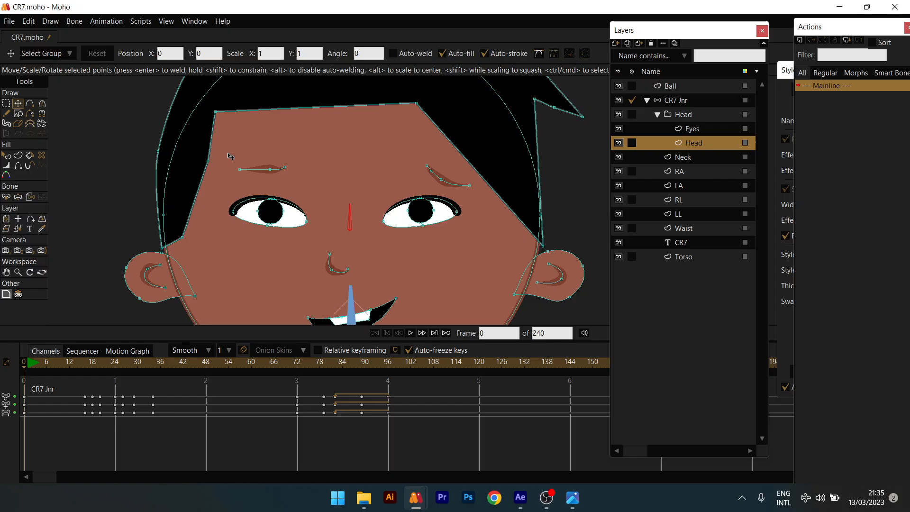
drag(208, 161, 235, 201)
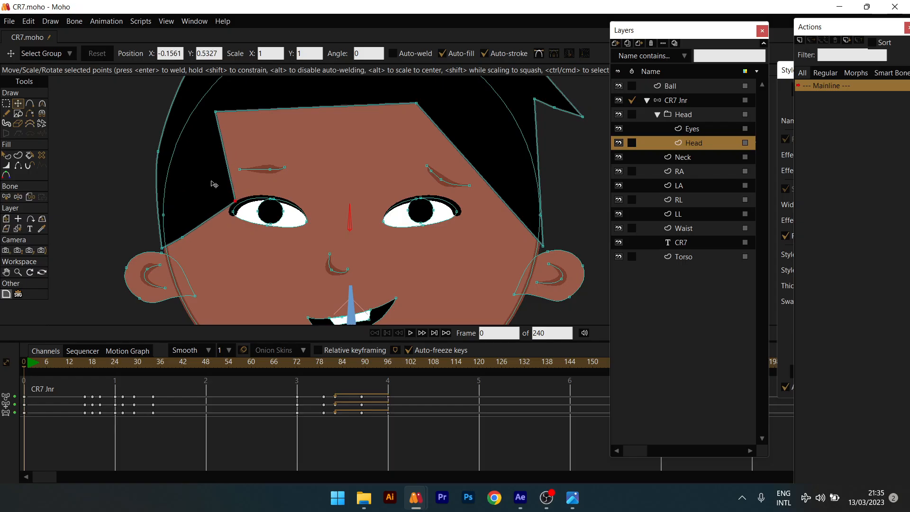
key(ctrl+z)
key(g)
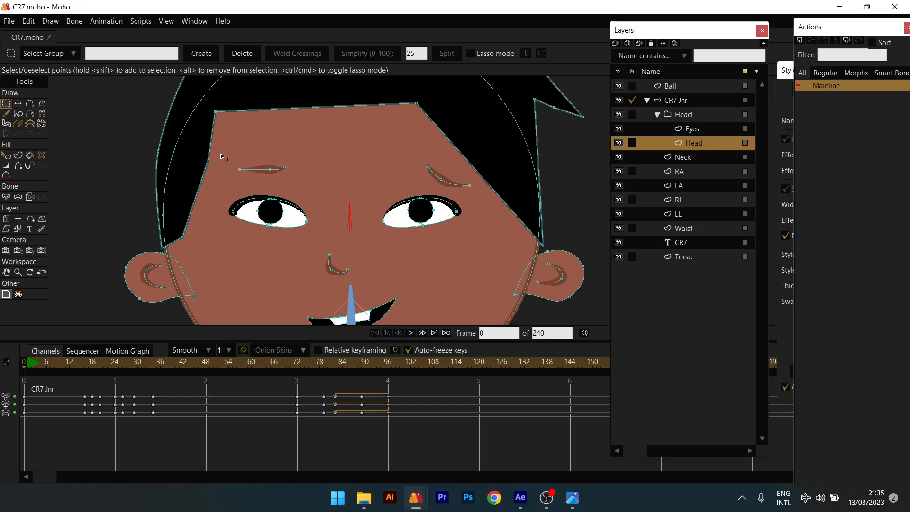
drag(223, 192, 336, 247)
drag(376, 191, 467, 238)
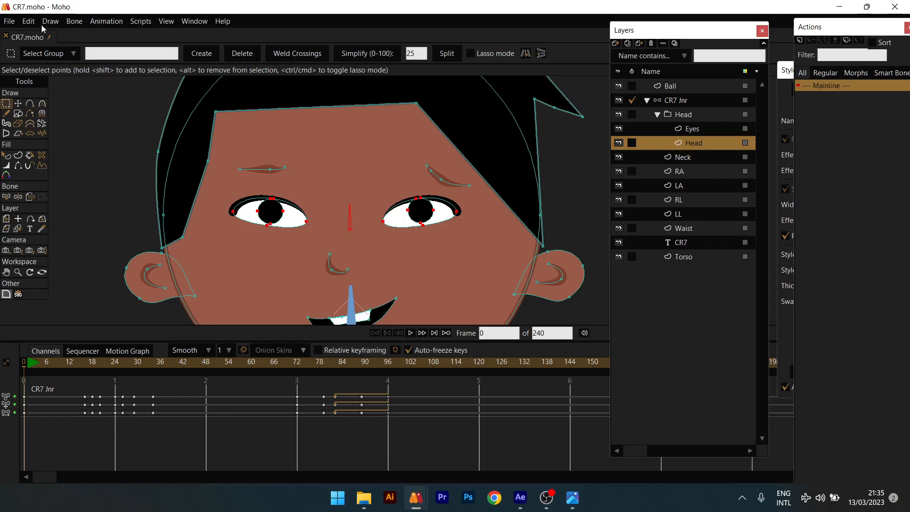
click(27, 23)
click(36, 62)
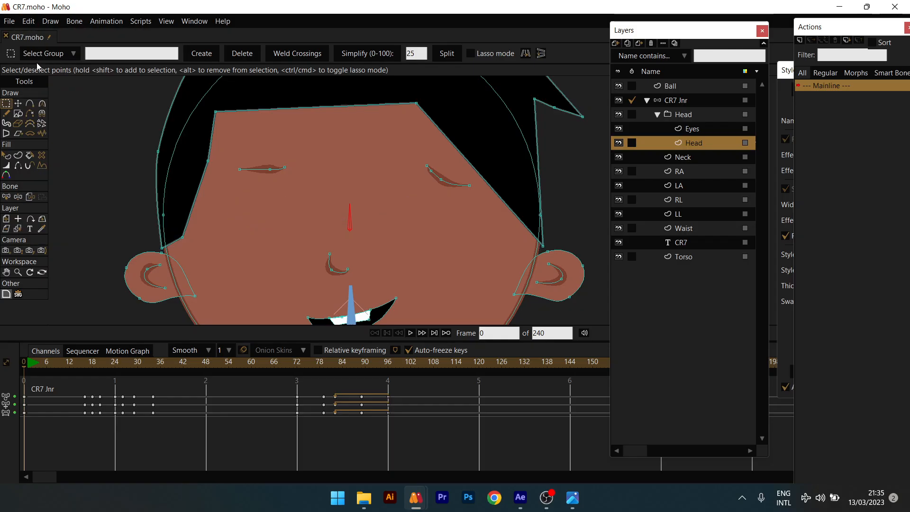
Paste the cut eye shapes into the empty Eyes vector layer.
click(696, 131)
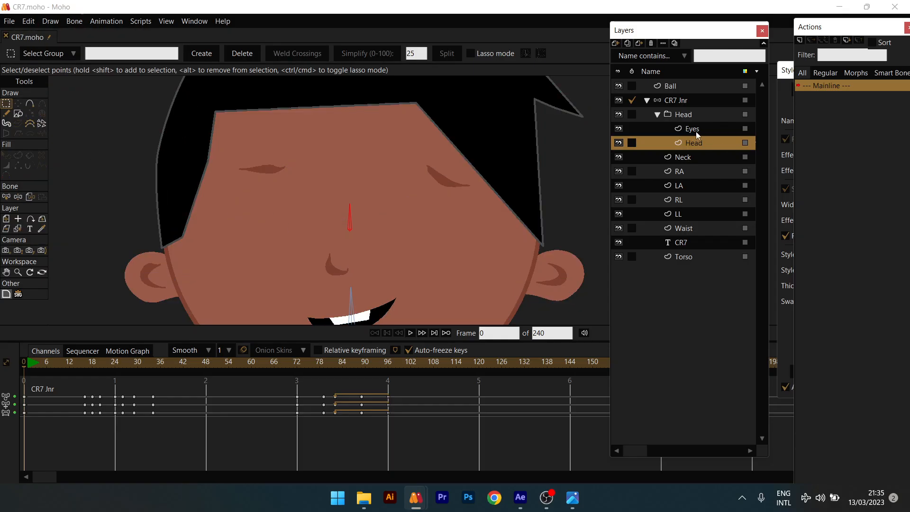
click(30, 21)
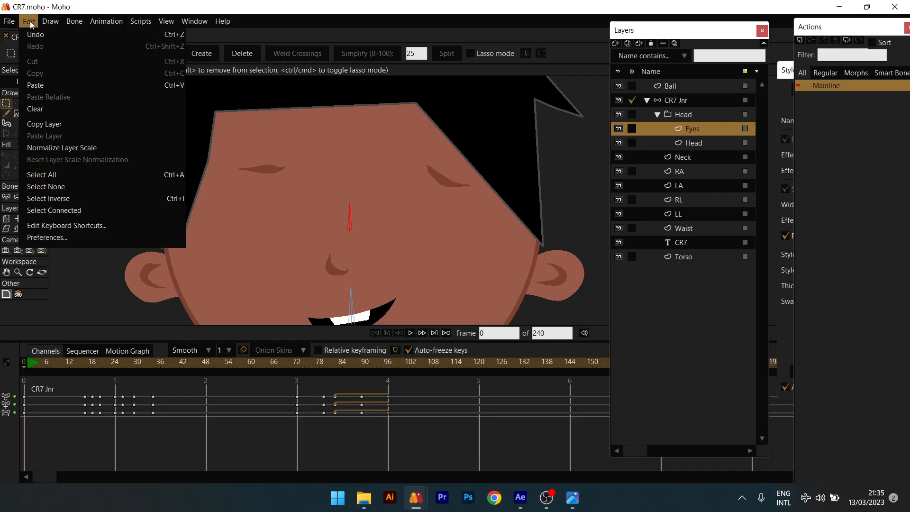
click(43, 88)
scroll(309, 142, down, 3)
scroll(588, 132, up, 2)
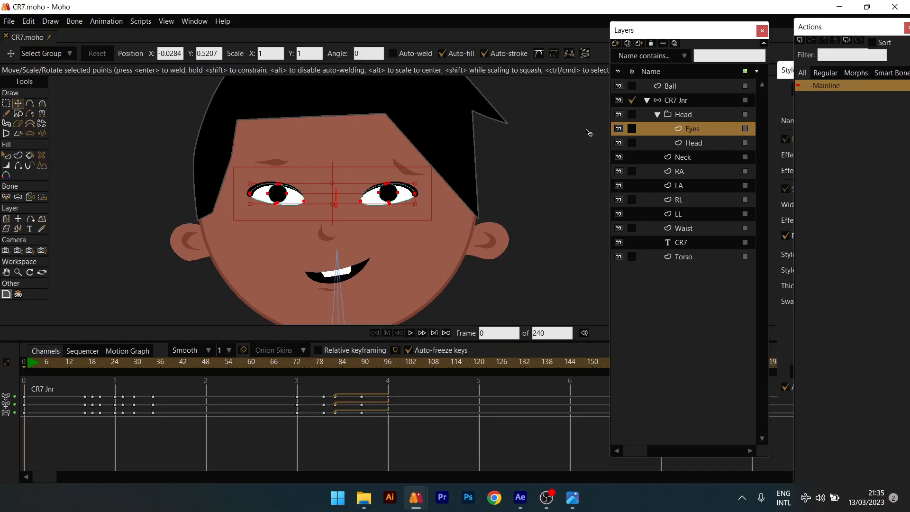
Hide and reshow the Eyes and Head layers in turn to check that the eye shapes are separated.
click(620, 127)
click(620, 128)
click(620, 127)
click(620, 127)
click(618, 141)
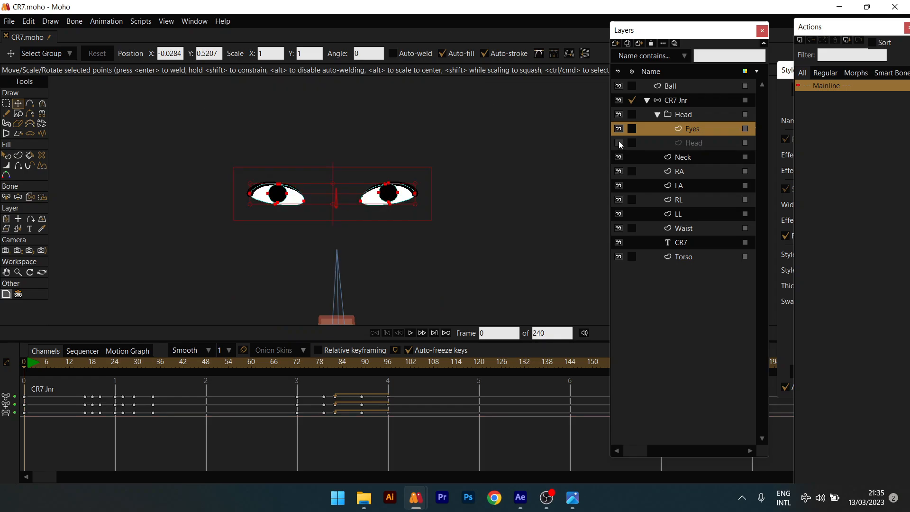
click(618, 141)
click(619, 141)
click(619, 140)
drag(449, 214, 464, 185)
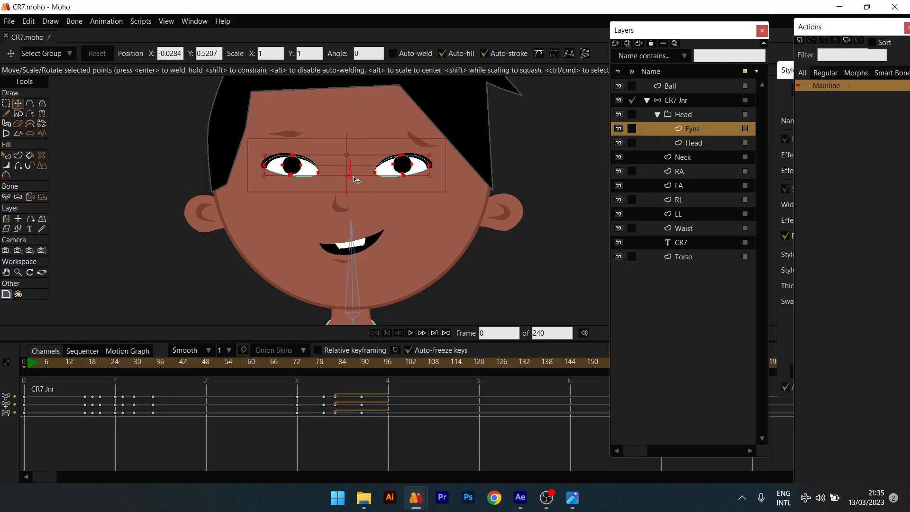
scroll(377, 179, up, 3)
drag(390, 173, 405, 181)
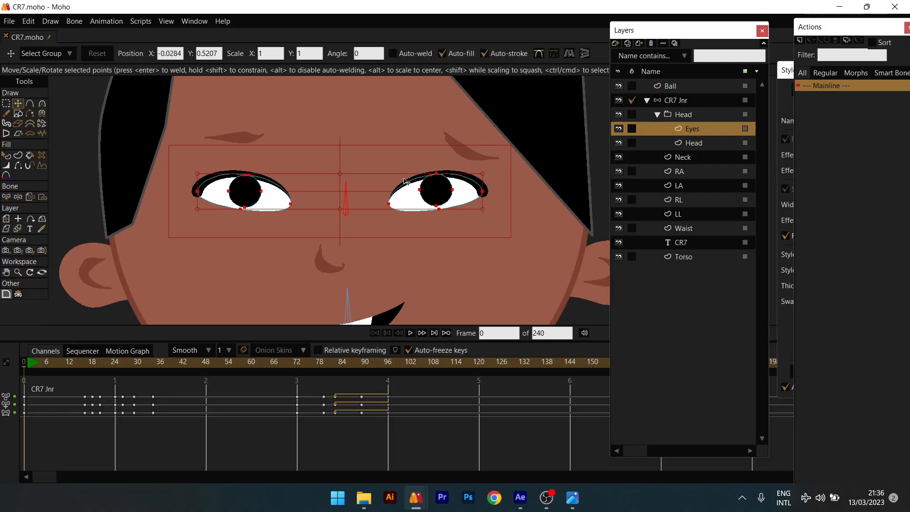
scroll(414, 208, down, 4)
drag(414, 208, 413, 185)
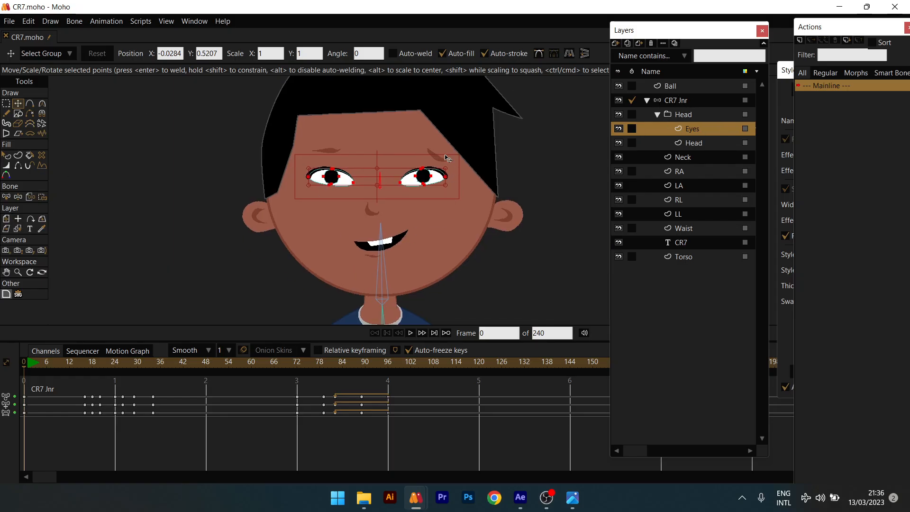
Examine the bone bindings of the Head group, the Head vector layer and the Eyes layer with Bind Layer.
click(696, 114)
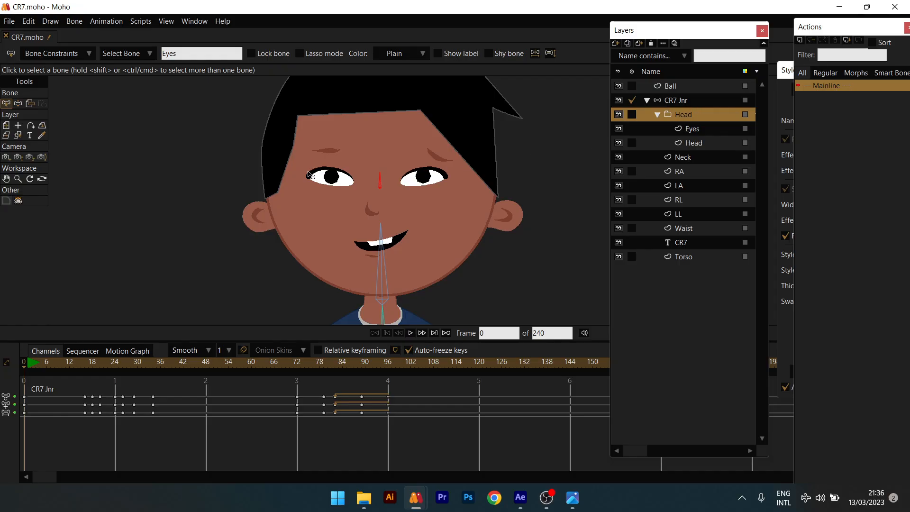
click(30, 104)
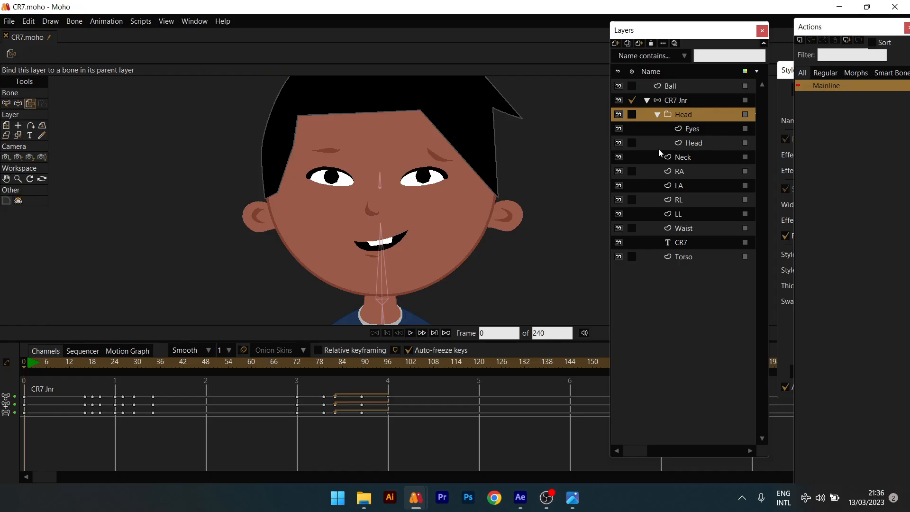
click(703, 144)
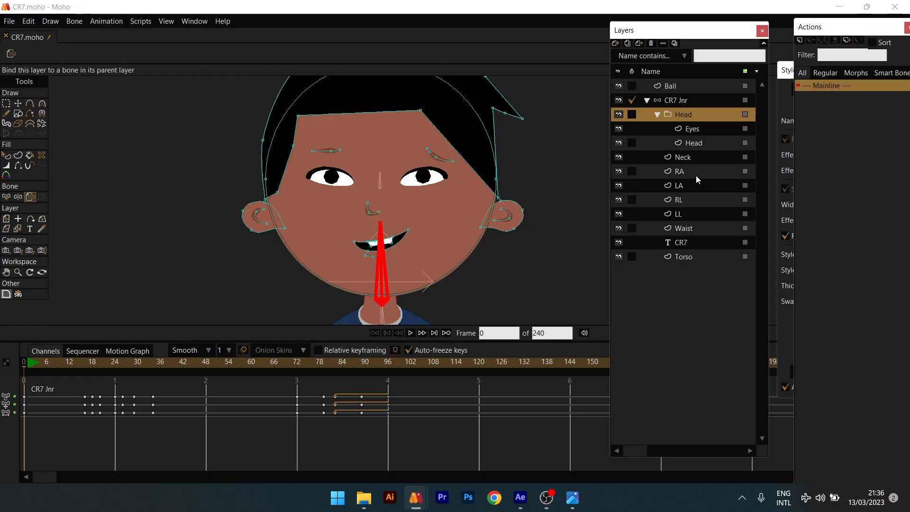
click(696, 130)
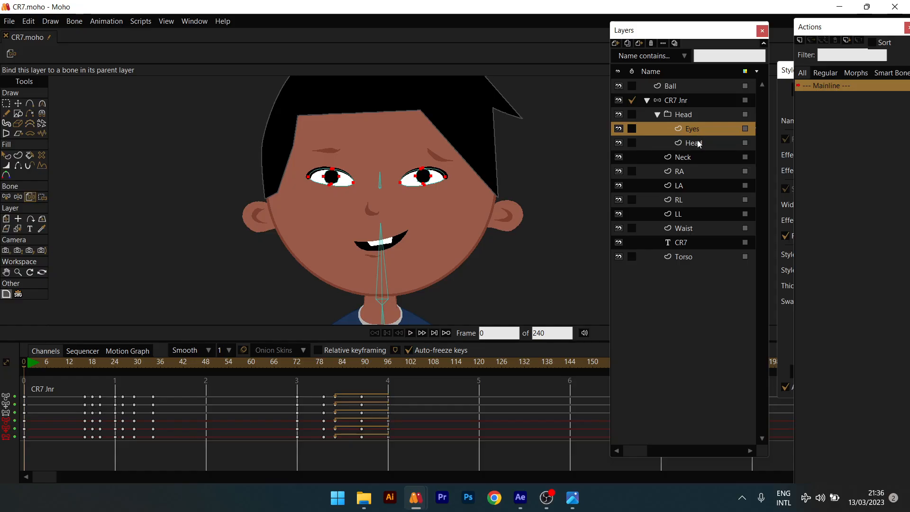
click(698, 144)
scroll(300, 103, up, 2)
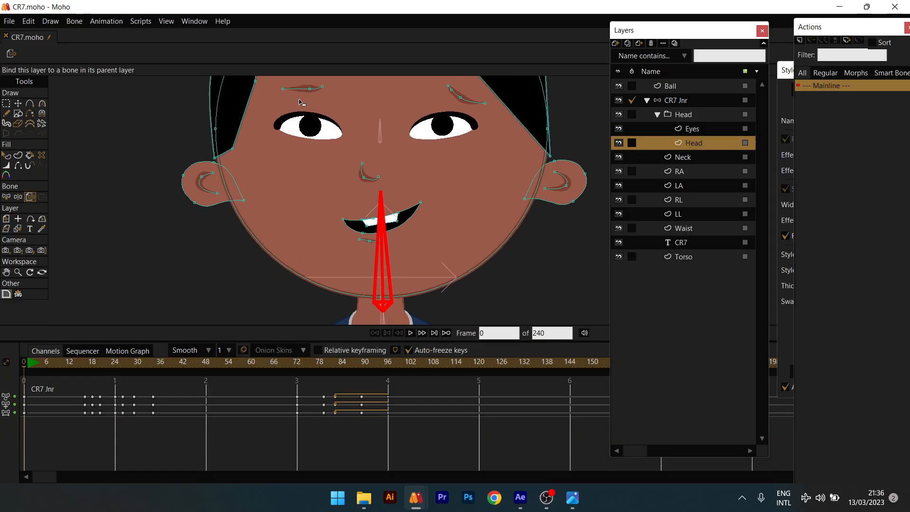
scroll(300, 103, down, 2)
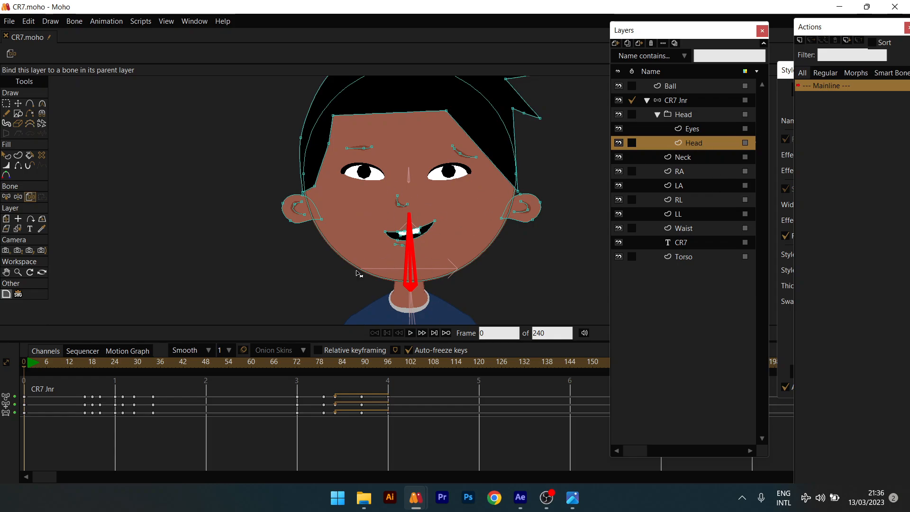
scroll(397, 209, up, 3)
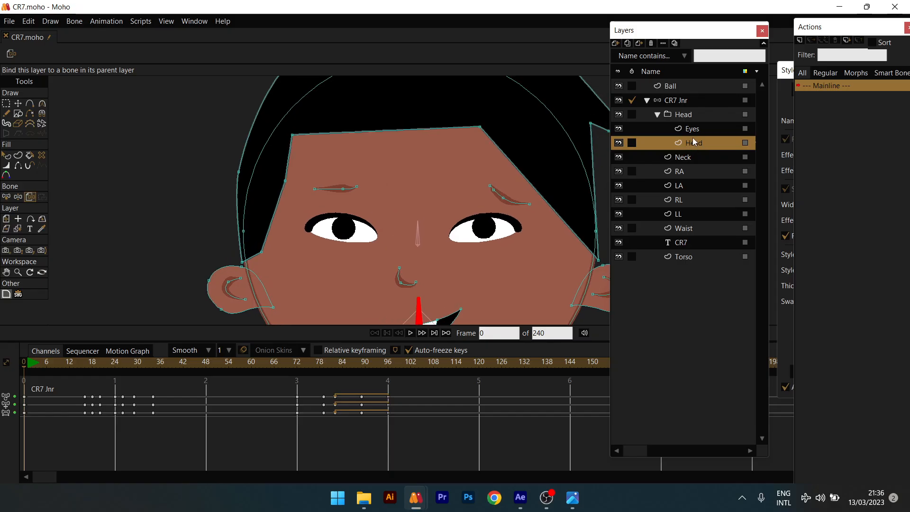
click(693, 130)
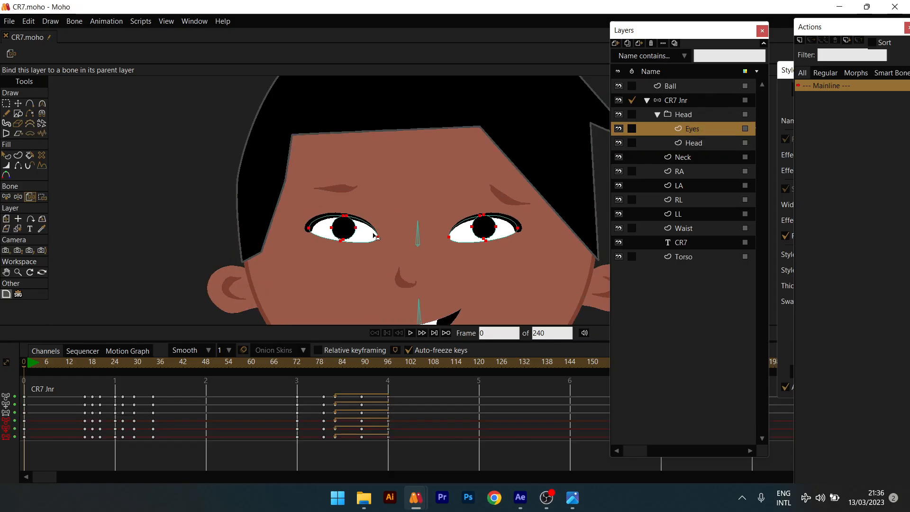
scroll(362, 203, up, 2)
drag(378, 237, 300, 211)
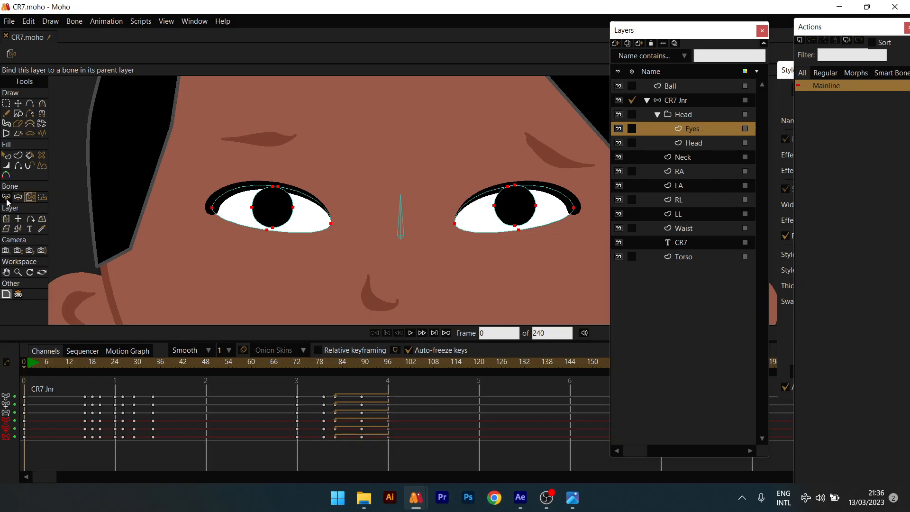
Deselect all the eye points on the Eyes vector layer inside the Head group.
click(682, 114)
scroll(365, 149, down, 3)
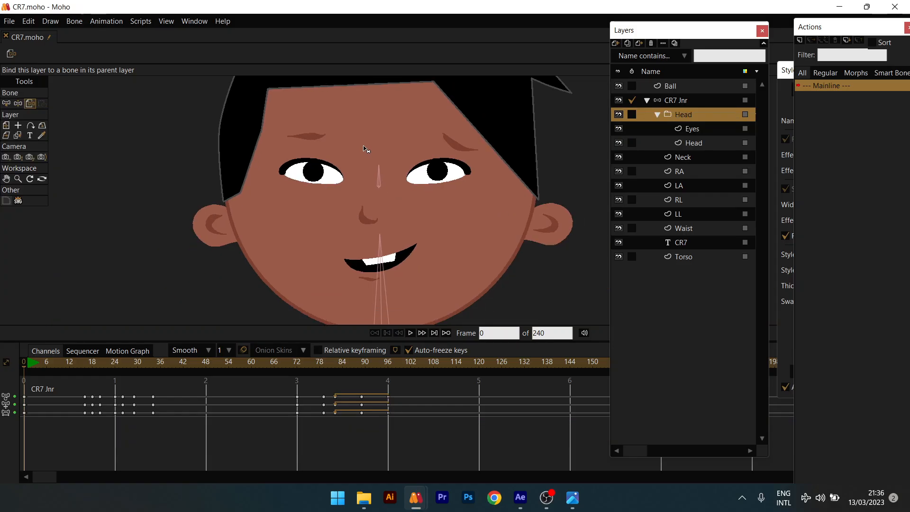
drag(363, 146, 360, 133)
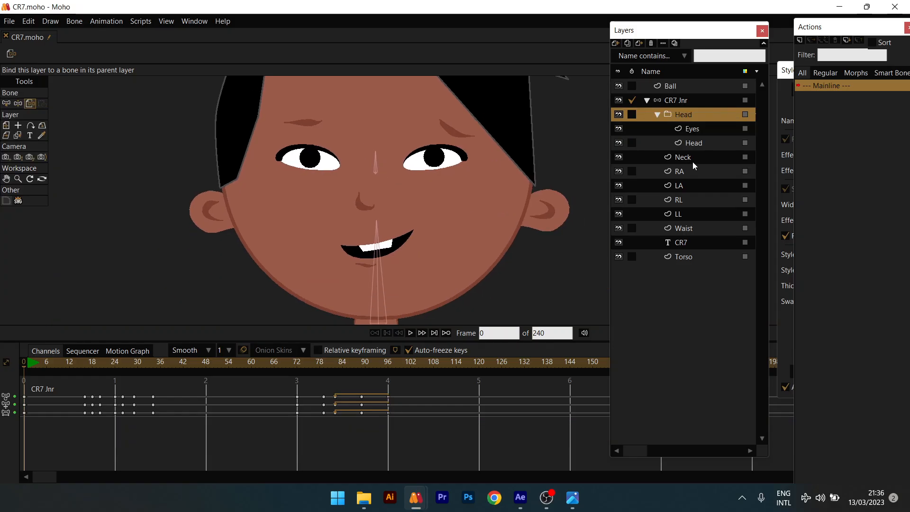
click(688, 143)
click(693, 129)
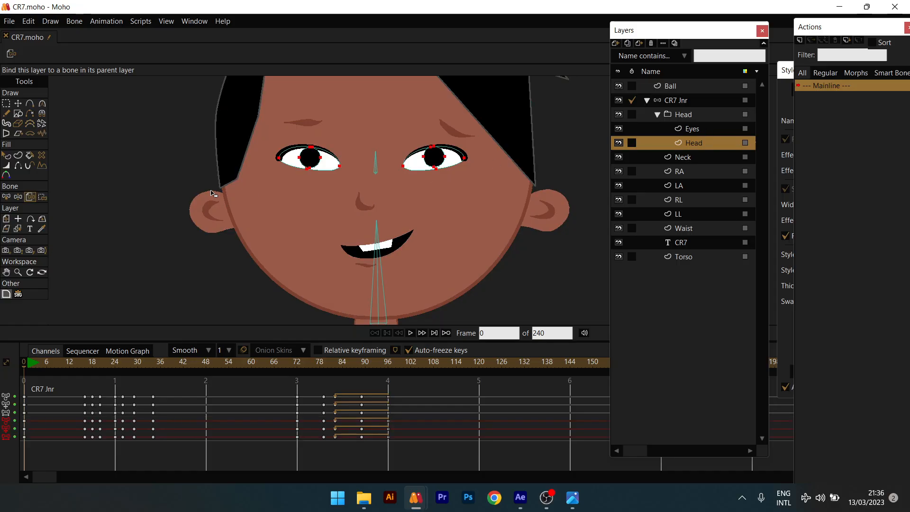
key(Return)
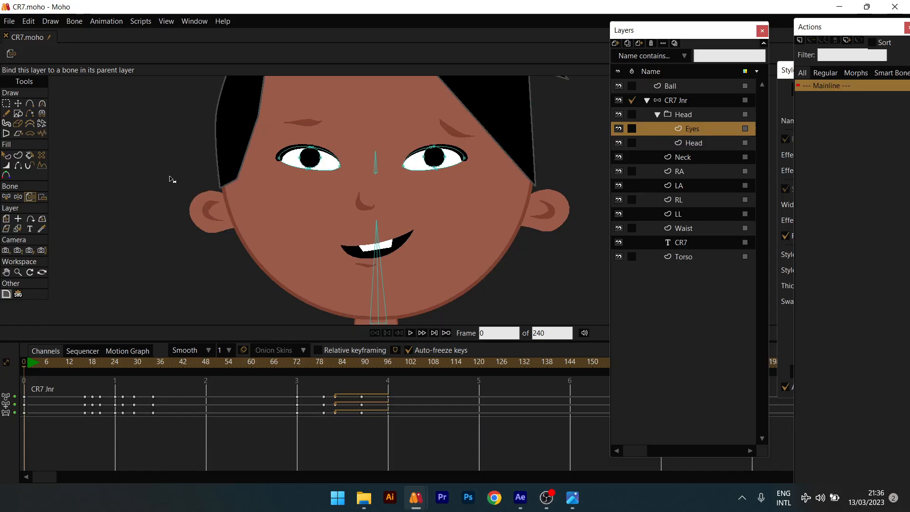
scroll(338, 193, up, 2)
drag(338, 193, 321, 211)
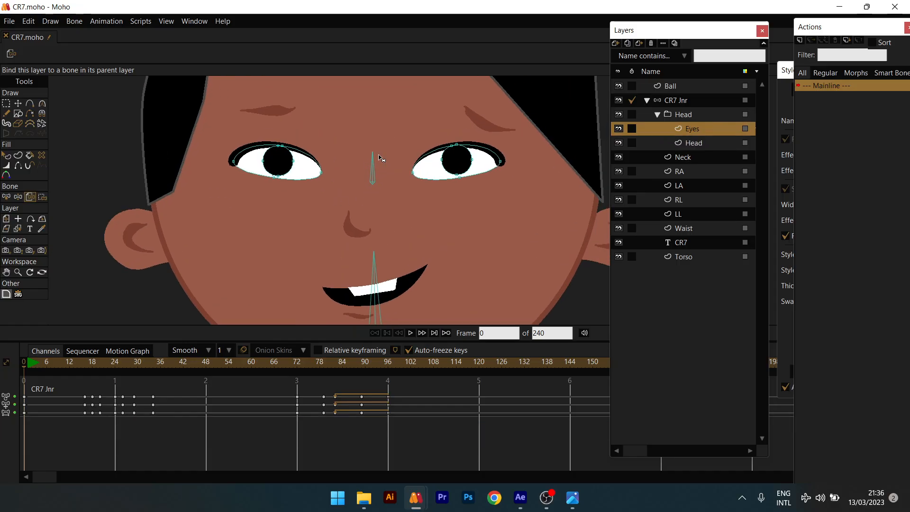
Bind the points of both pupils on the Eyes layer to the Eyes bone between the eyes.
click(6, 197)
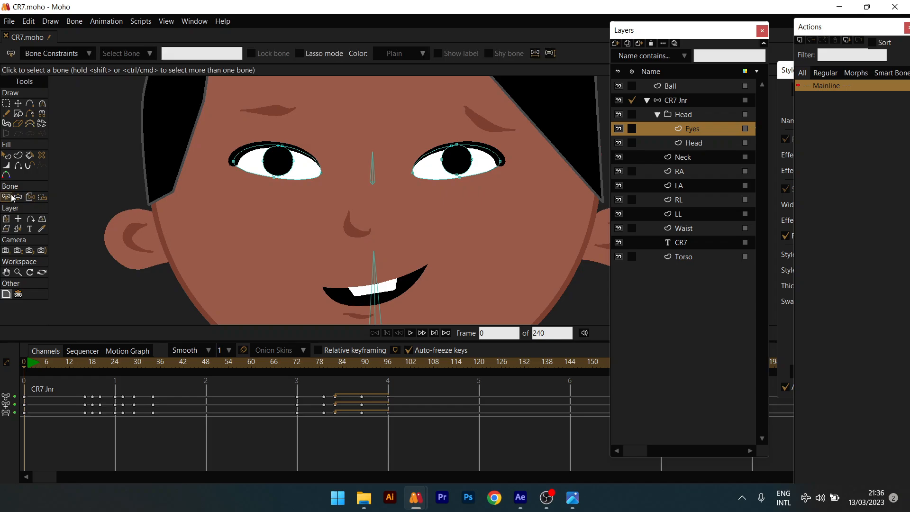
click(373, 178)
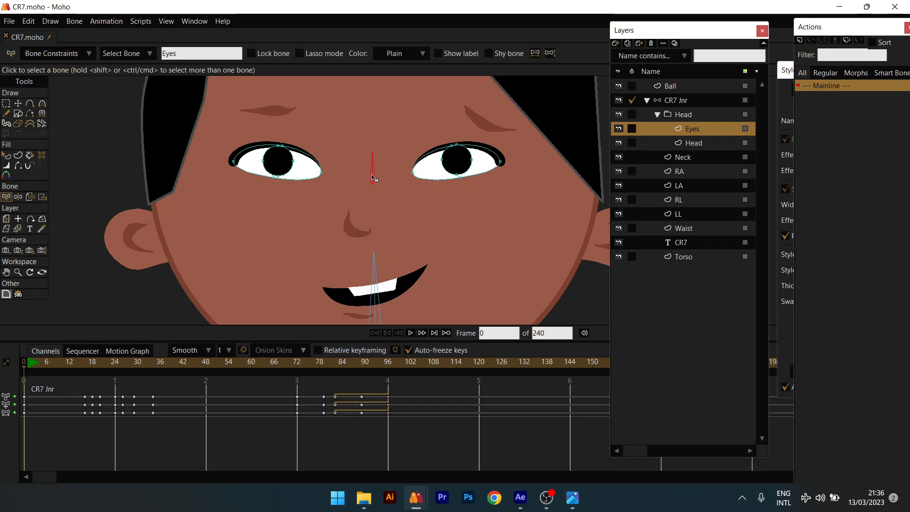
double_click(693, 129)
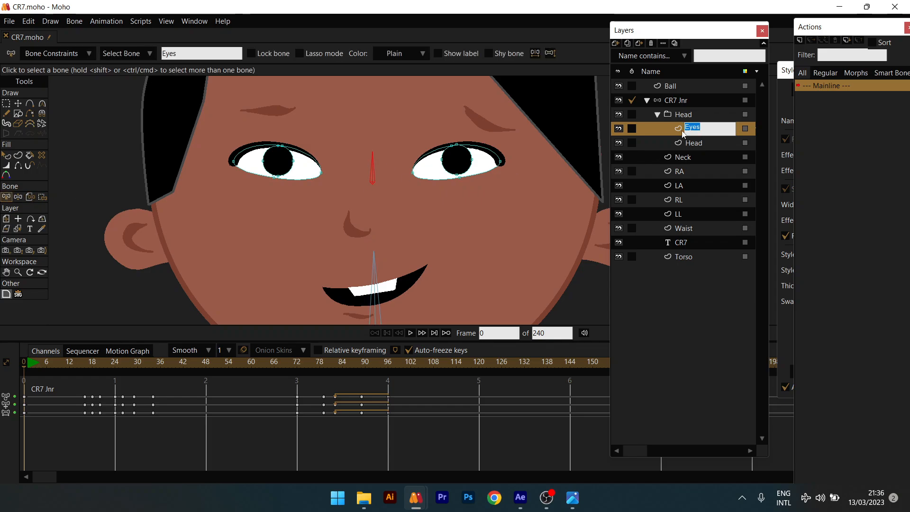
key(Return)
click(41, 197)
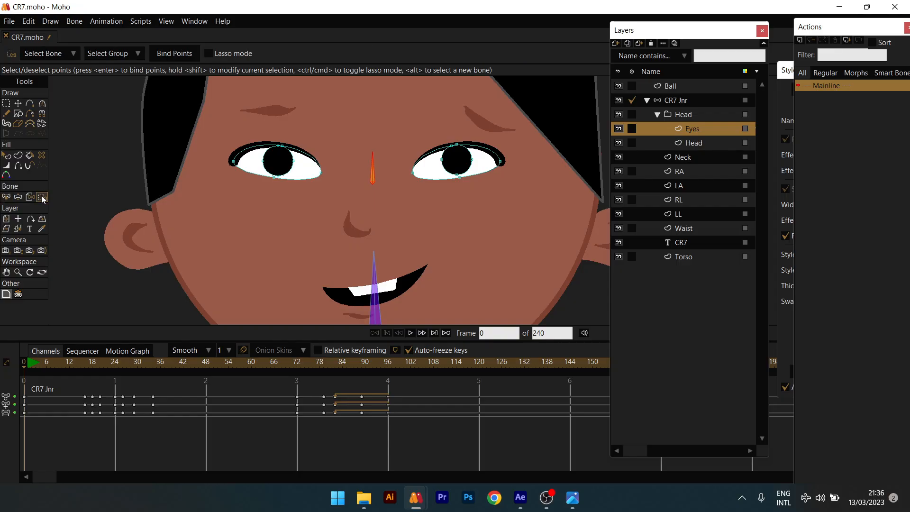
scroll(279, 146, up, 4)
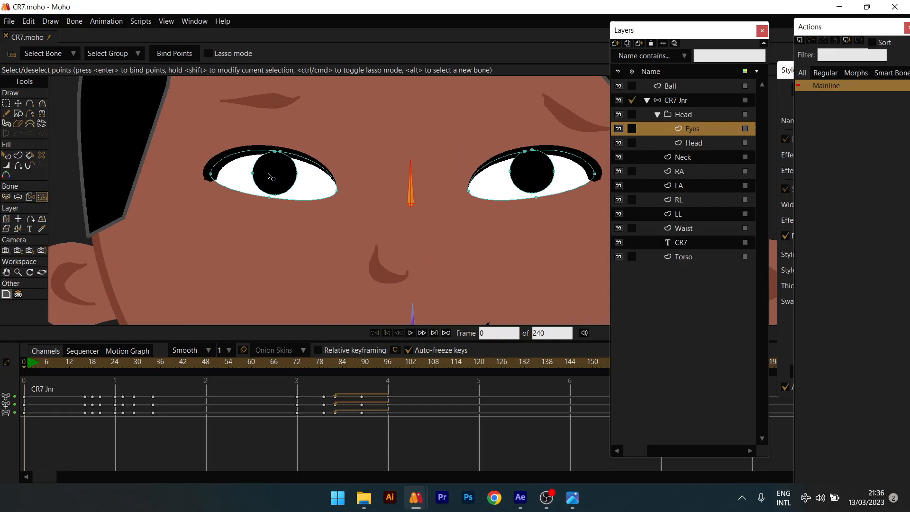
scroll(284, 177, down, 2)
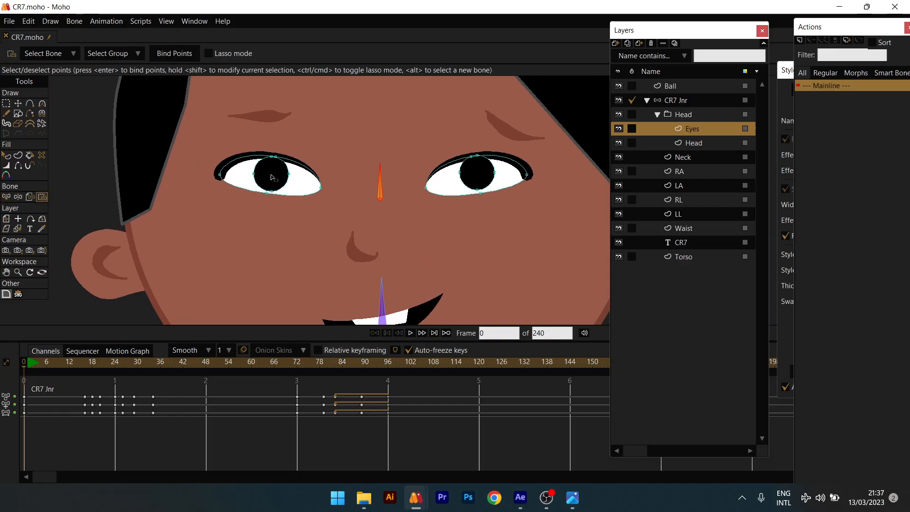
click(272, 178)
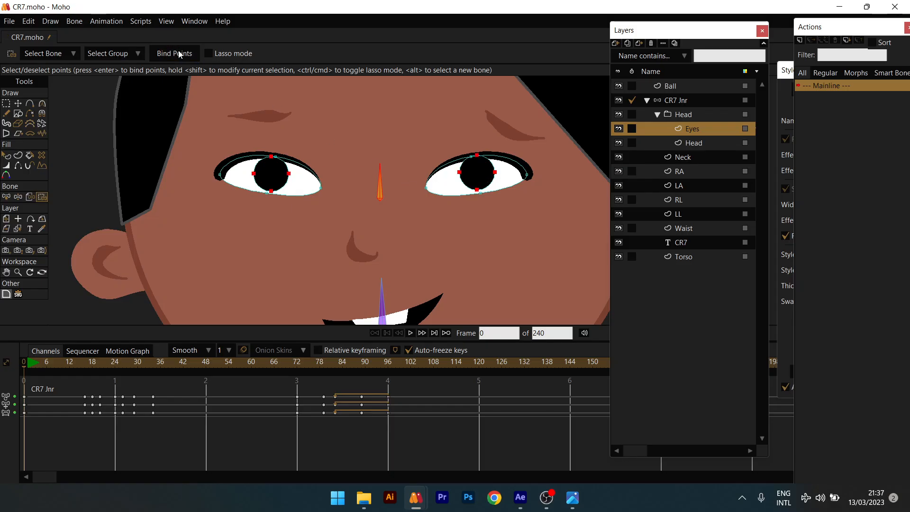
Try moving the Eyes bone of the CR7 Jnr layer at frame 1 and delete the resulting test keyframes.
click(27, 368)
scroll(362, 206, down, 4)
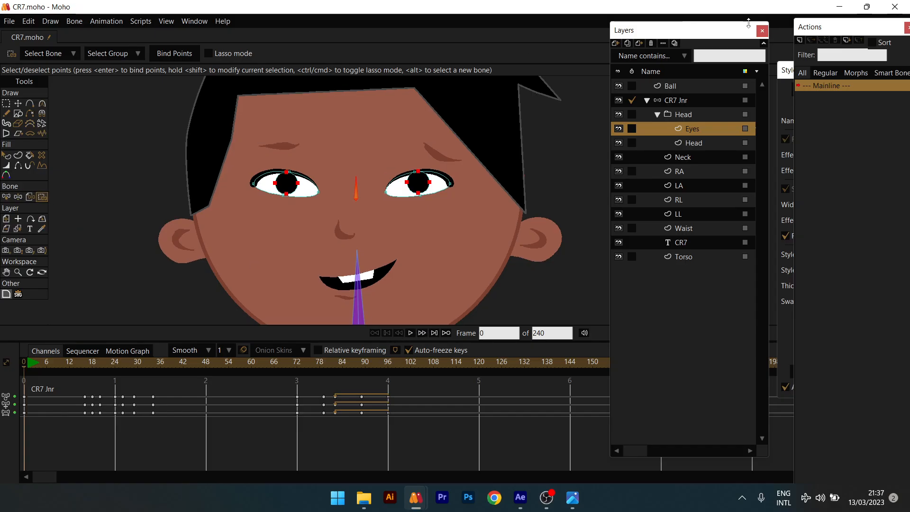
click(683, 102)
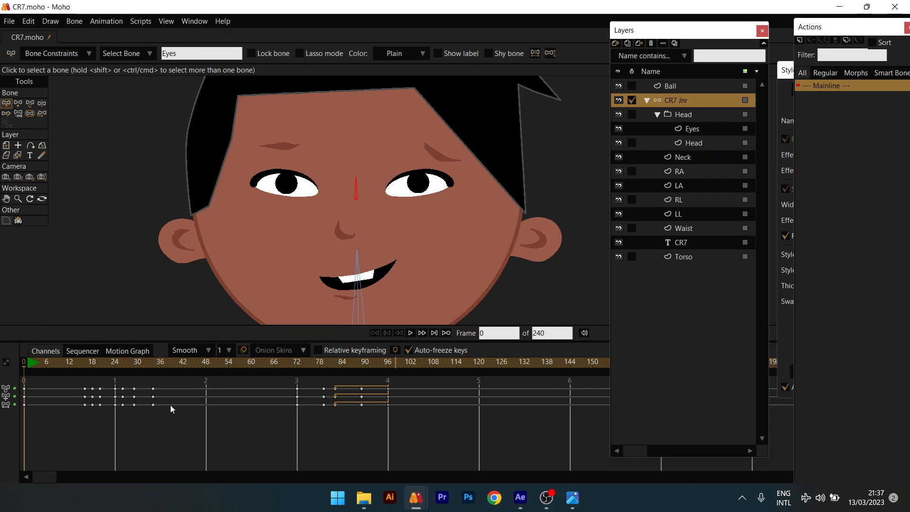
click(28, 363)
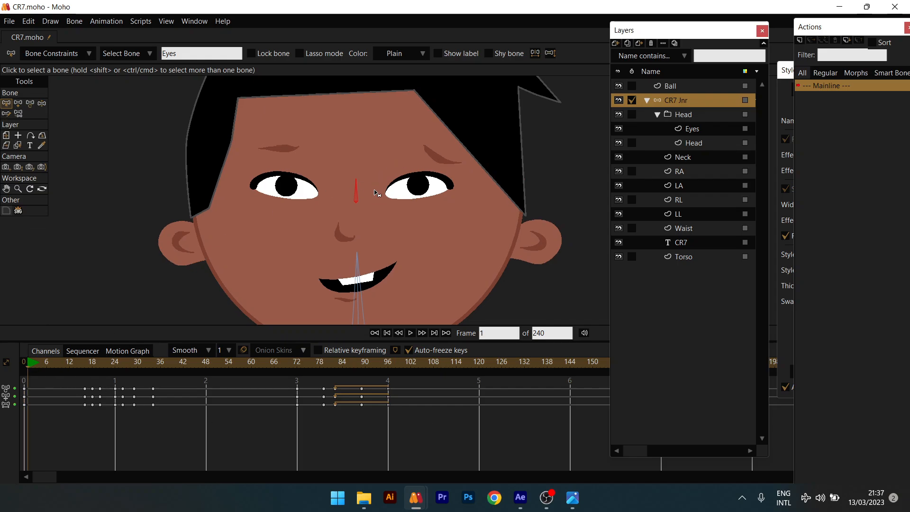
click(30, 102)
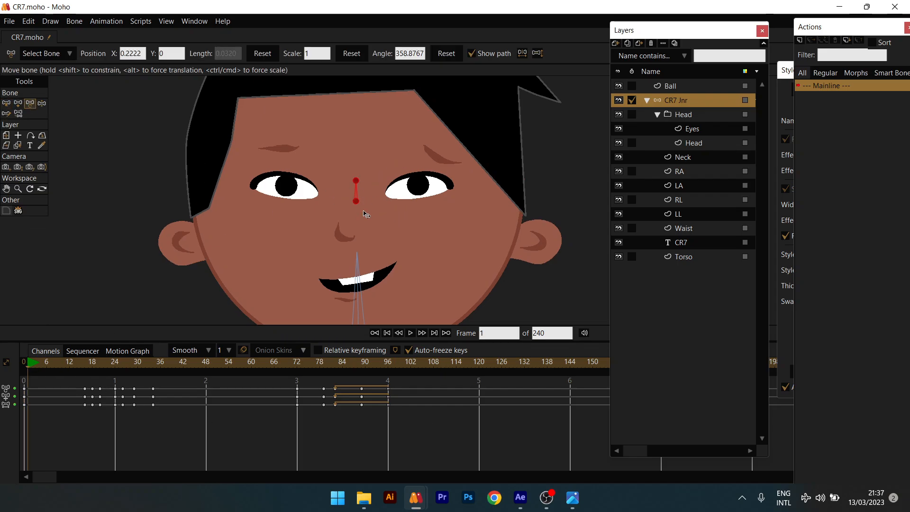
scroll(365, 214, up, 2)
mouse_move(355, 185)
mouse_down()
mouse_move(365, 185)
mouse_move(337, 163)
mouse_move(379, 157)
mouse_move(339, 146)
mouse_move(398, 167)
mouse_move(357, 220)
mouse_move(369, 129)
mouse_move(354, 141)
mouse_up()
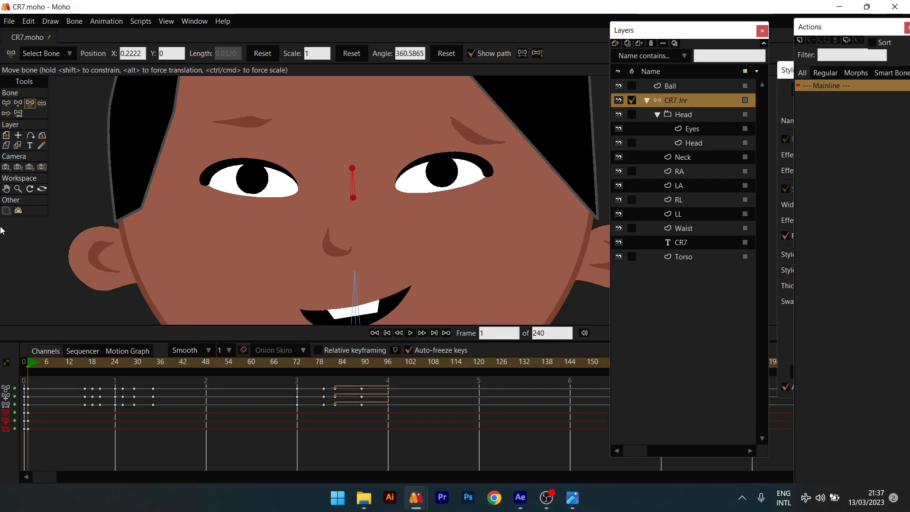
drag(22, 451, 27, 445)
key(Delete)
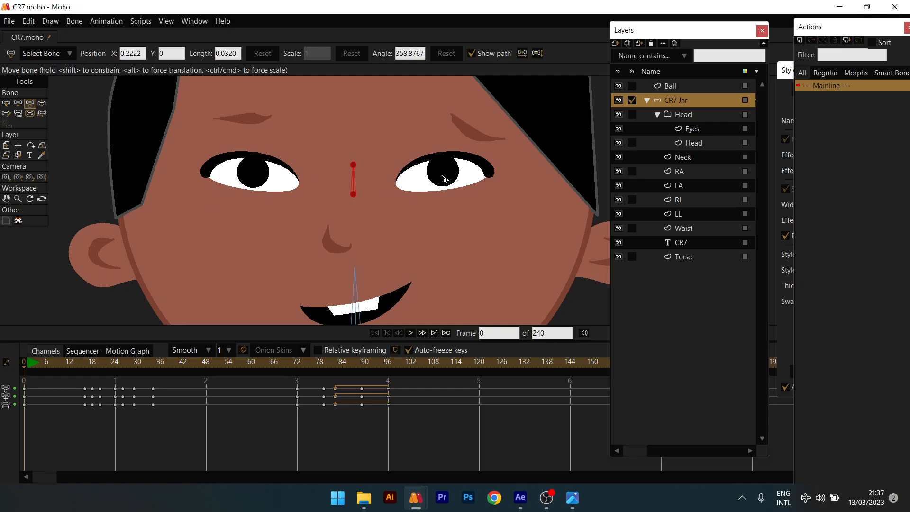
Activate Bind Layer for the Eyes vector layer and clear its pupil point selection.
drag(443, 176, 439, 184)
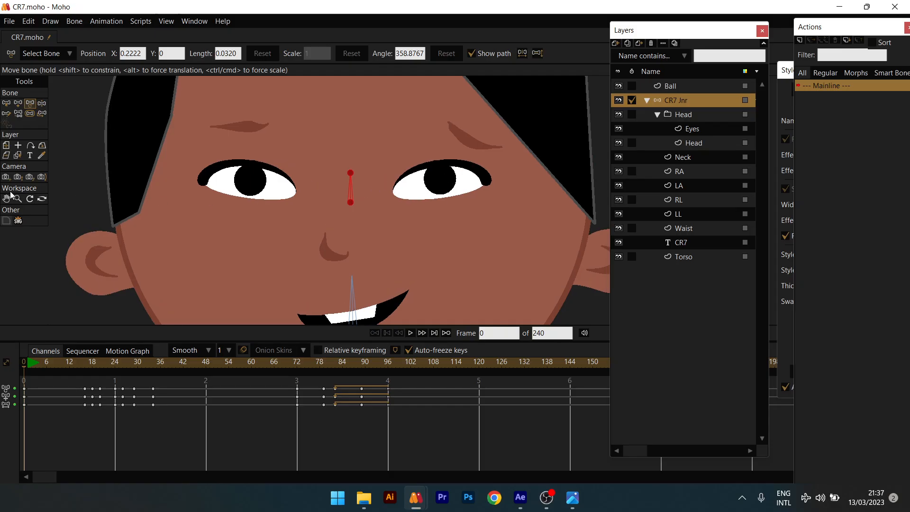
click(695, 129)
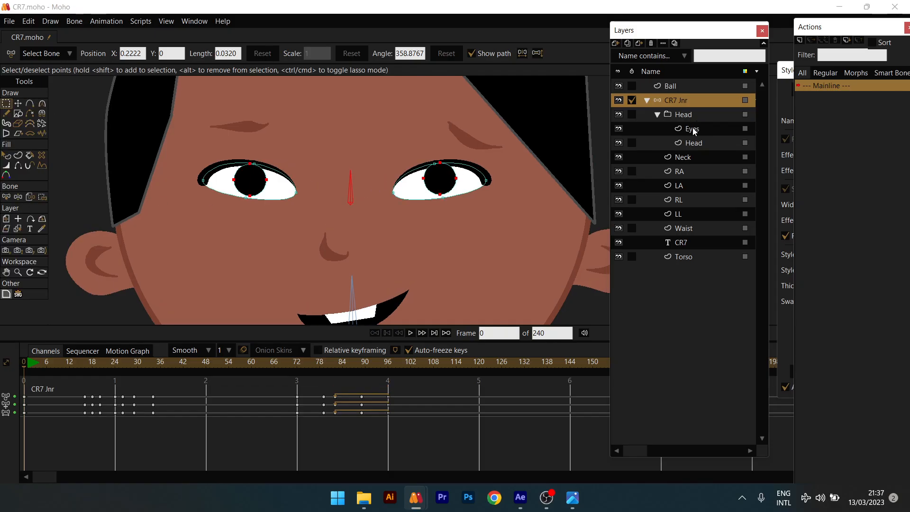
click(30, 197)
scroll(137, 149, down, 4)
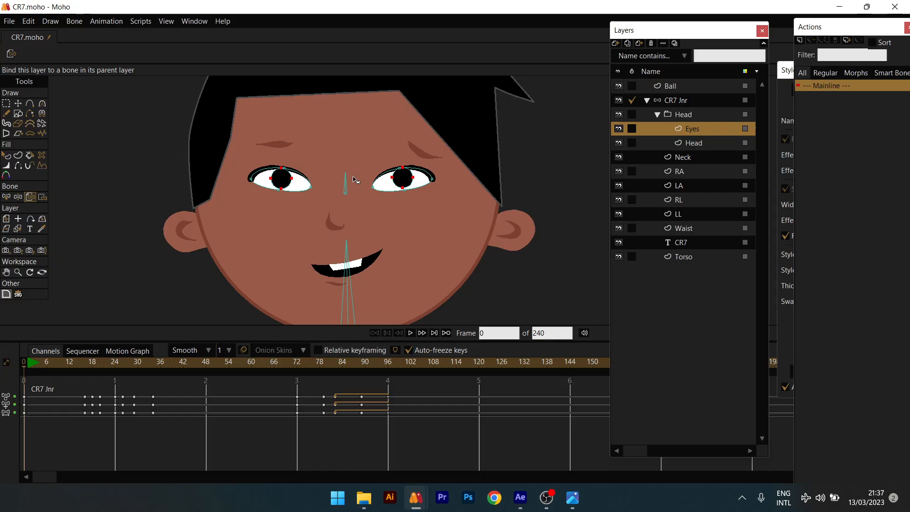
click(142, 173)
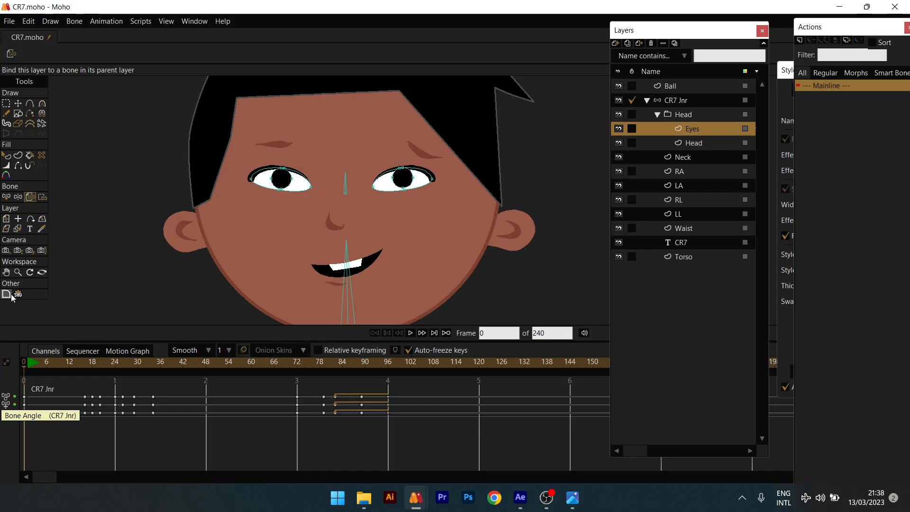
Check which points of the Eyes layer are bound to the Eyes bone.
click(7, 197)
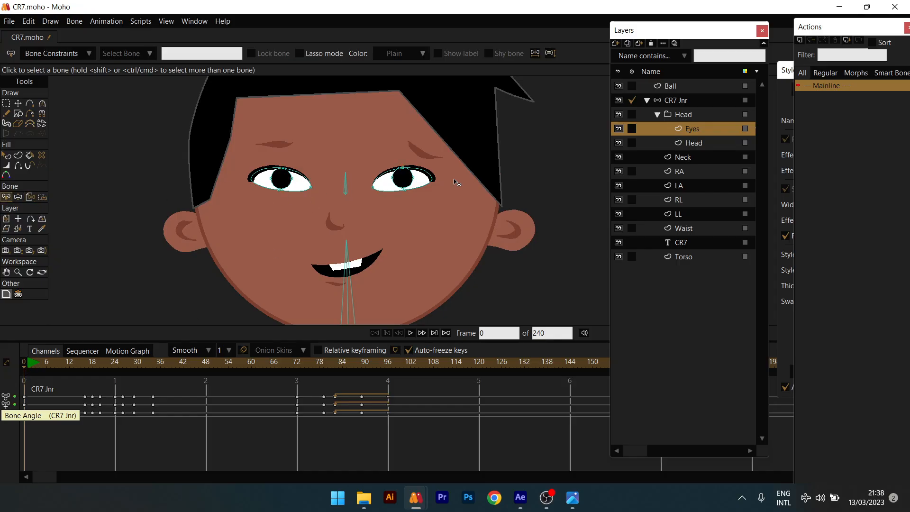
click(346, 186)
scroll(301, 179, up, 1)
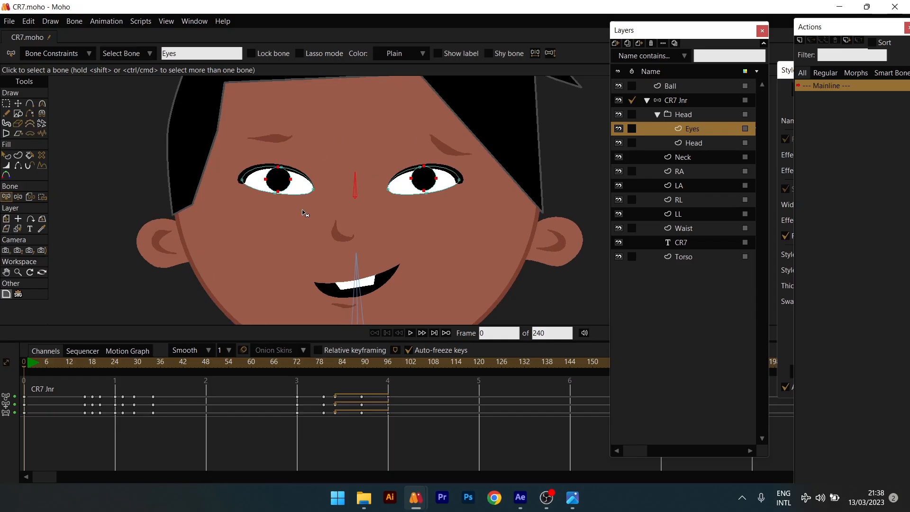
Try moving the face bones of the CR7 Jnr layer at frame 1 and delete the resulting test keyframes.
click(32, 363)
click(672, 106)
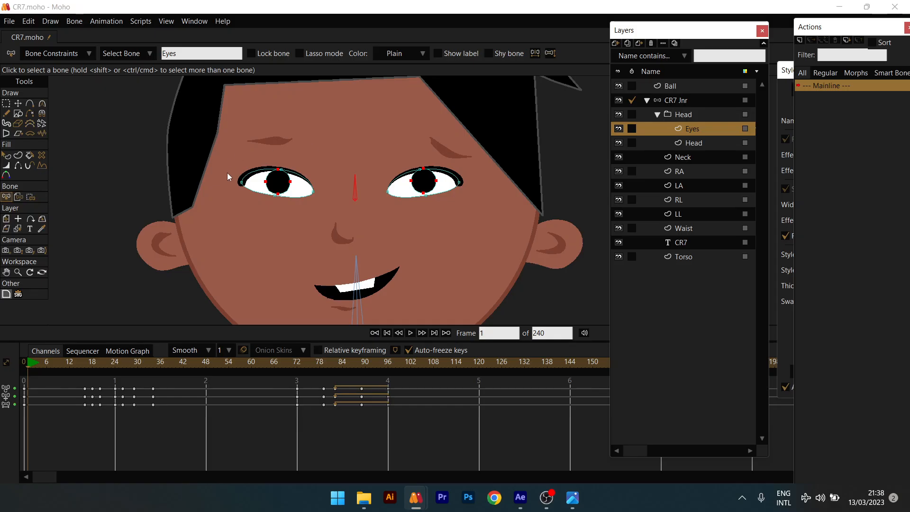
click(33, 103)
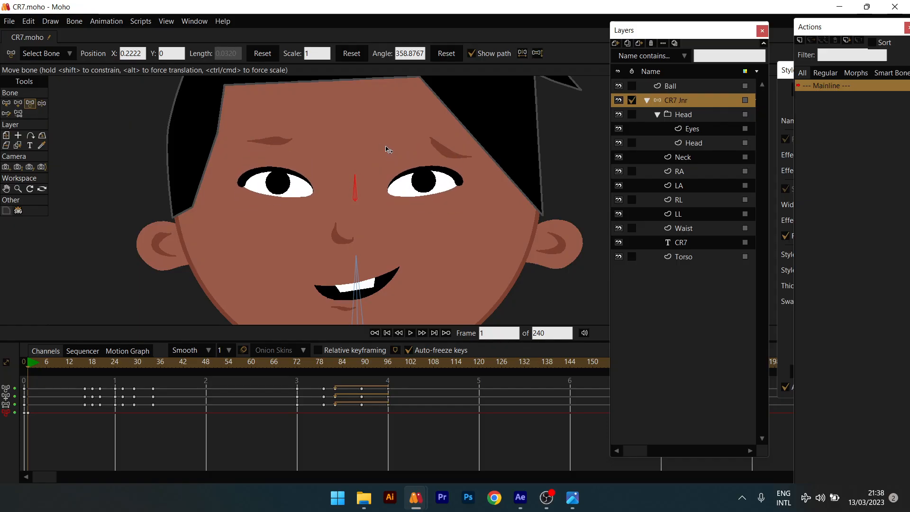
drag(365, 287, 356, 286)
drag(39, 385, 29, 438)
key(Delete)
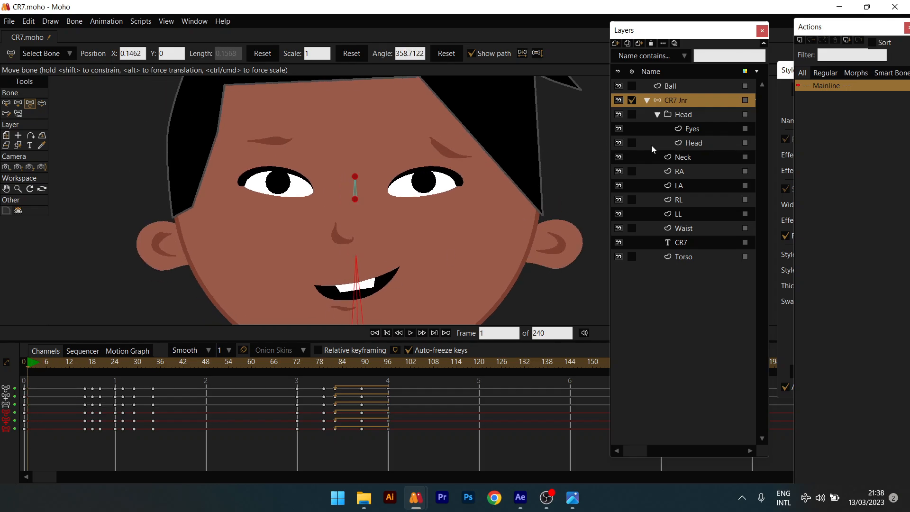
Compare the Eyes layer points bound to the Head bone with those bound to the Eyes bone at frame 0.
click(687, 141)
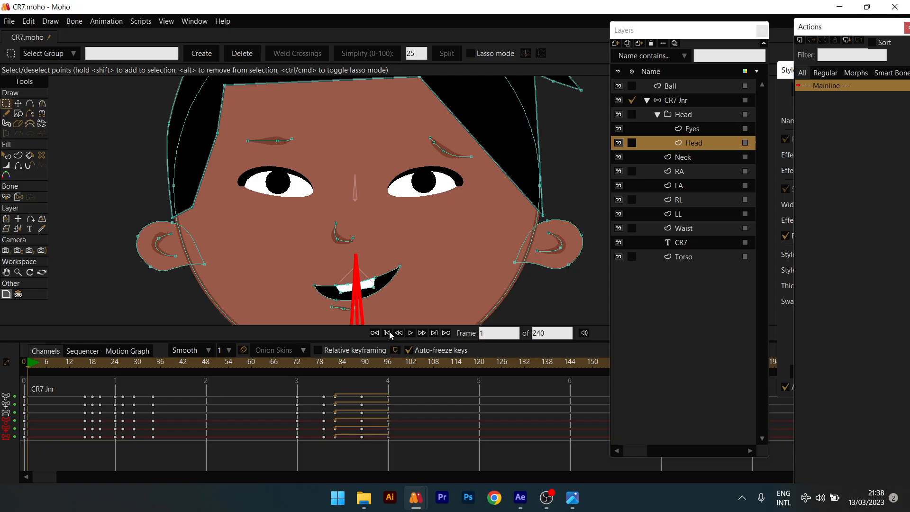
click(697, 129)
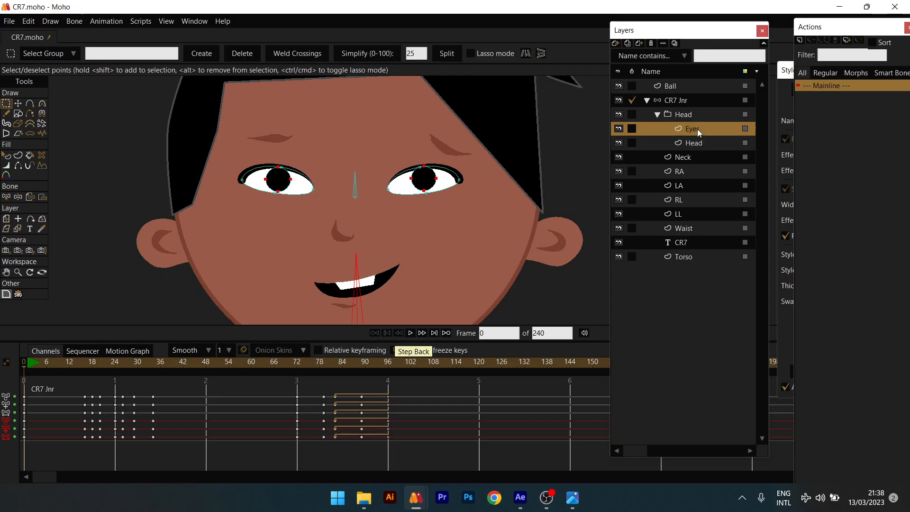
scroll(320, 222, down, 1)
drag(322, 223, 346, 209)
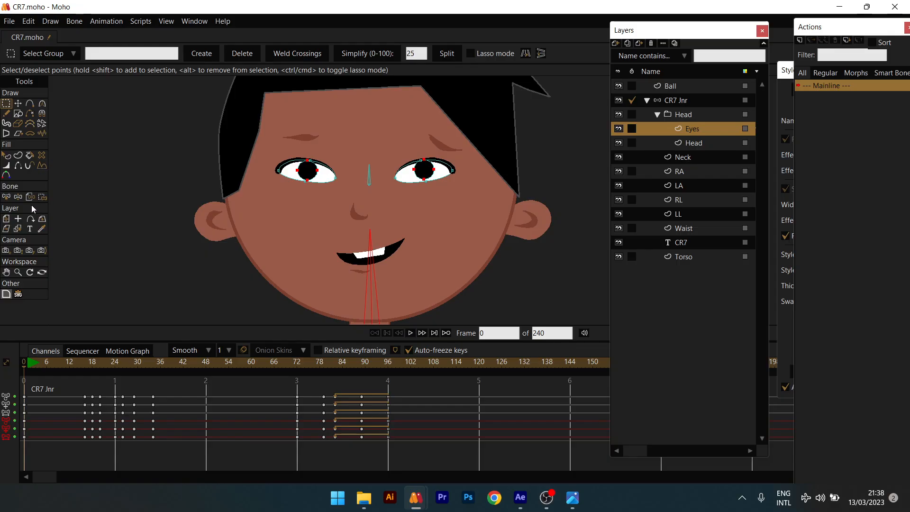
click(6, 197)
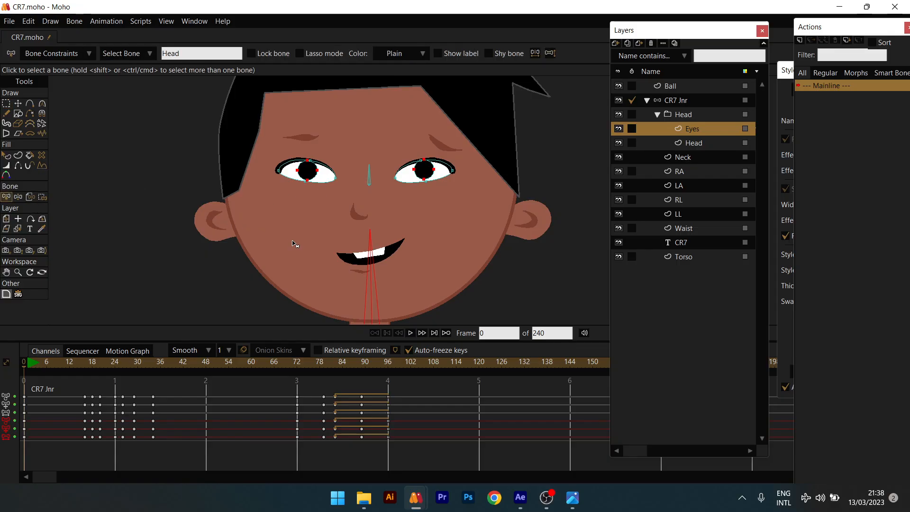
click(385, 278)
click(369, 287)
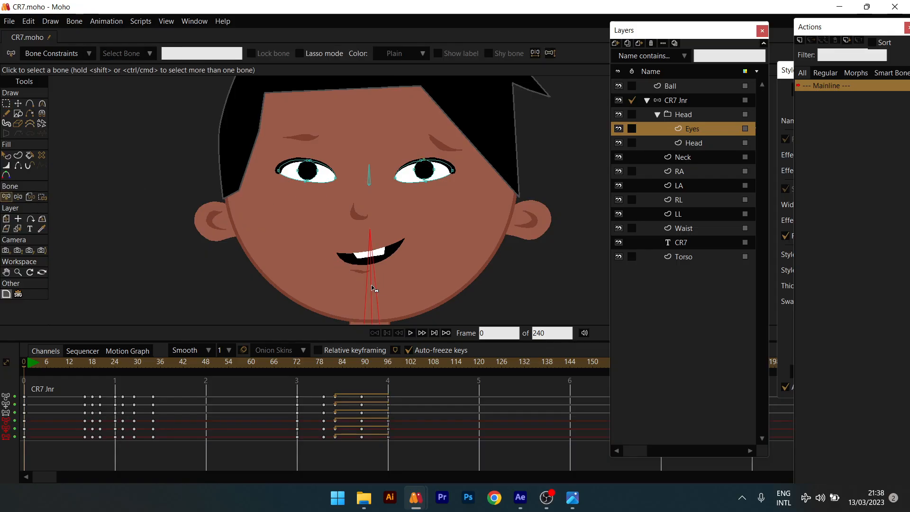
click(371, 181)
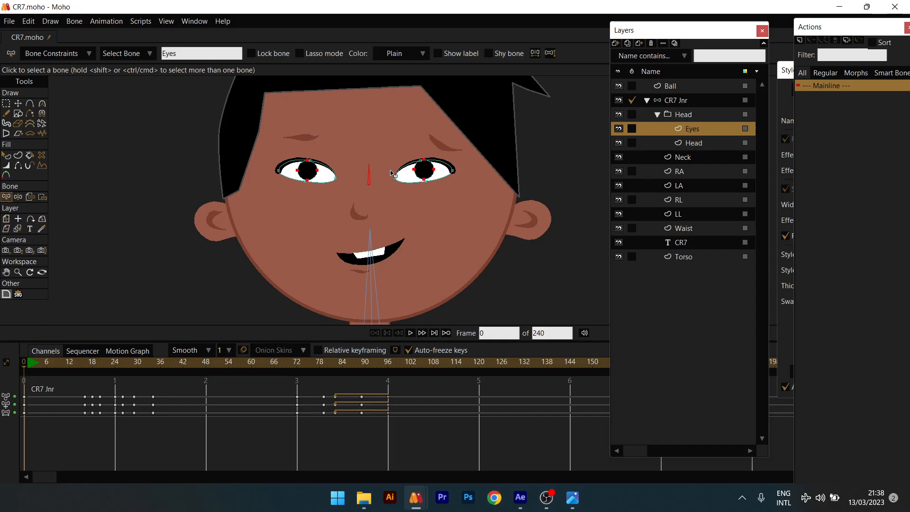
scroll(429, 172, up, 5)
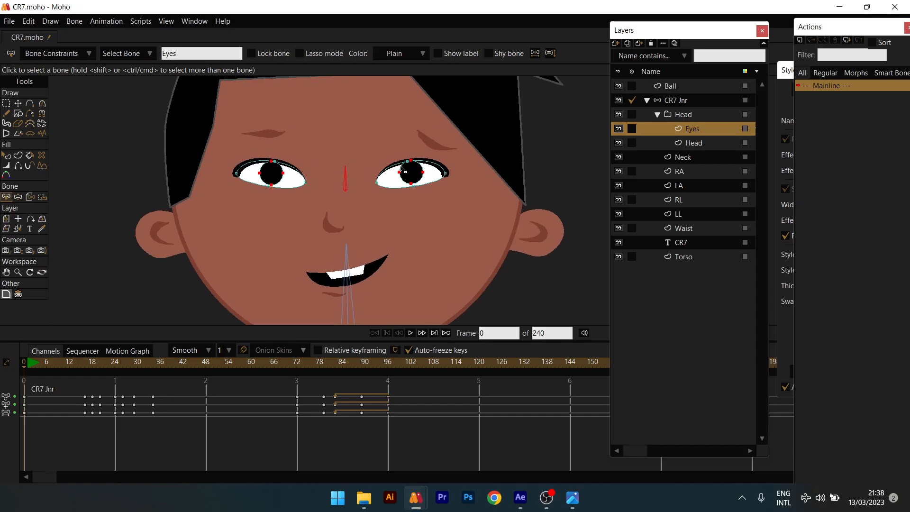
scroll(423, 186, down, 3)
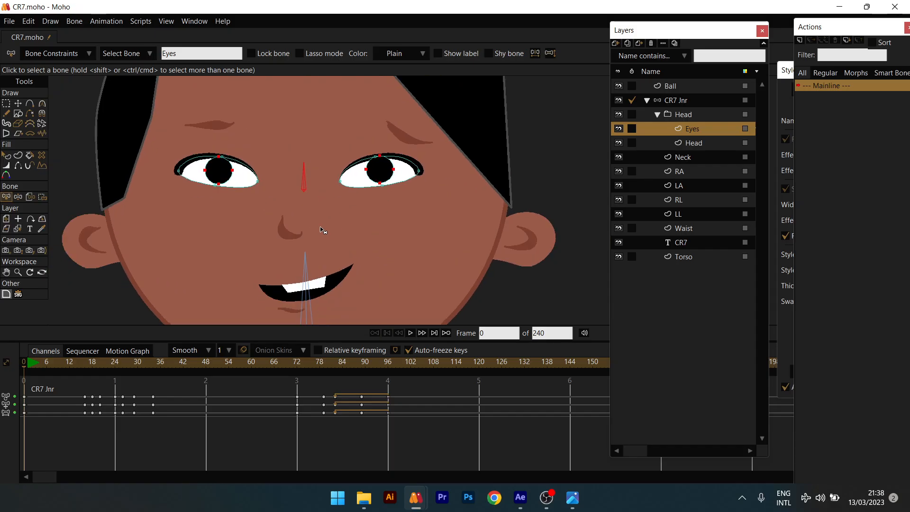
click(311, 288)
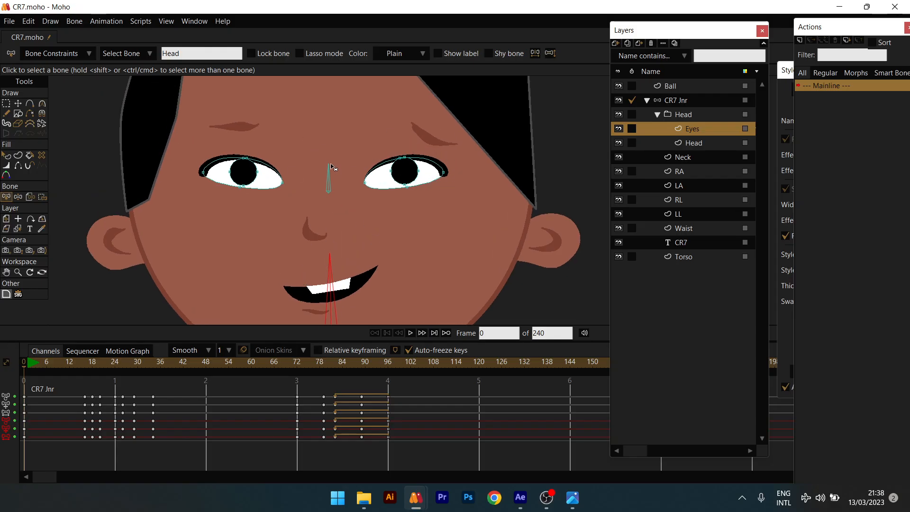
click(327, 190)
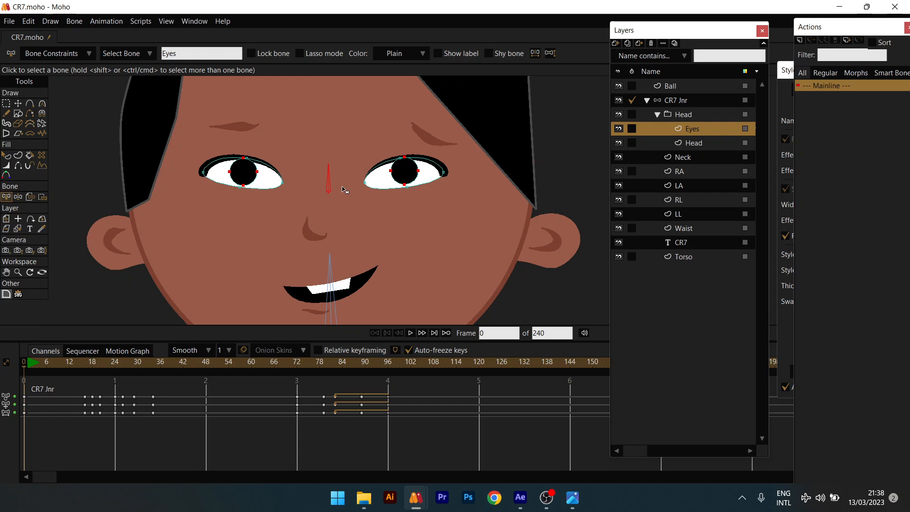
click(333, 309)
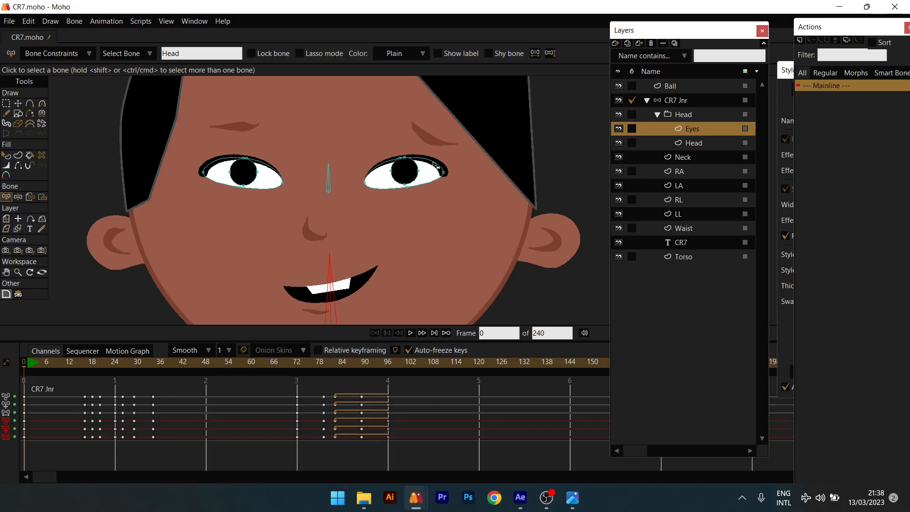
Bind the eye outline points around both pupils on the Eyes layer to the Head bone.
drag(271, 228, 286, 218)
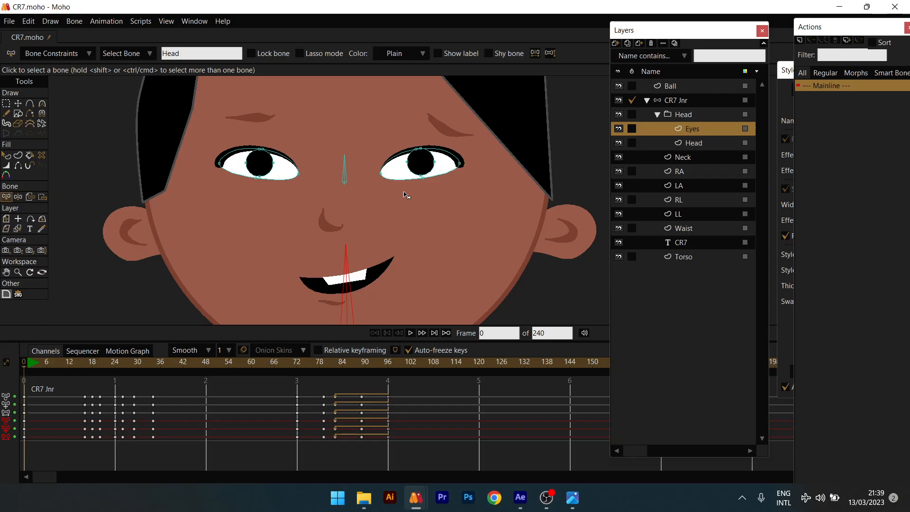
click(41, 196)
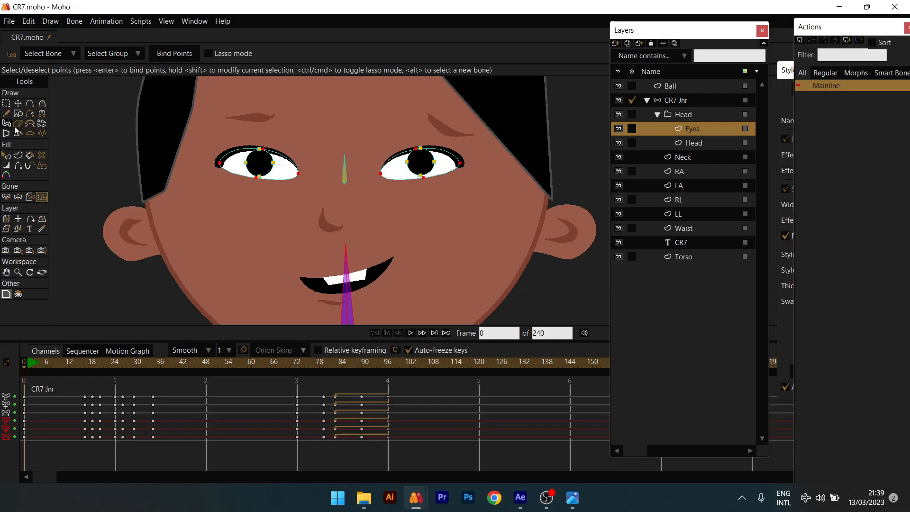
click(191, 55)
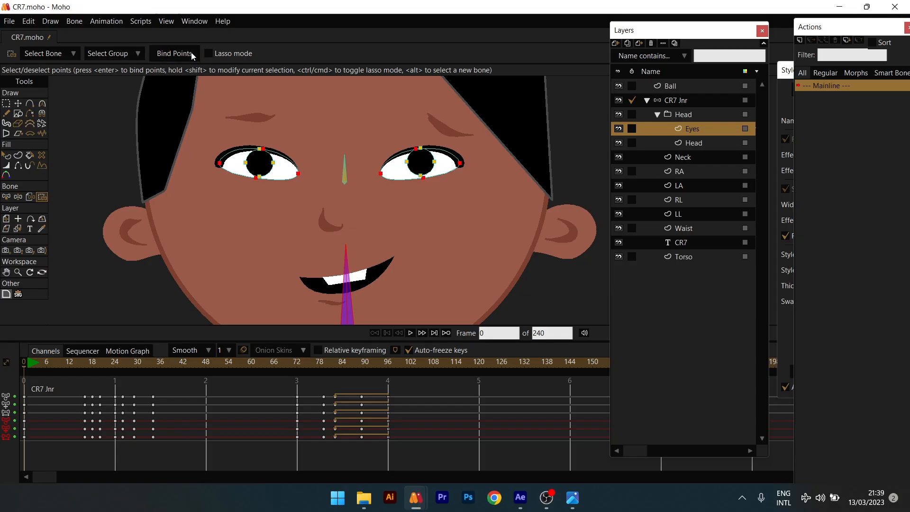
Set the bone strength of the Eyes bone in the CR7 Jnr layer to 0.
click(685, 102)
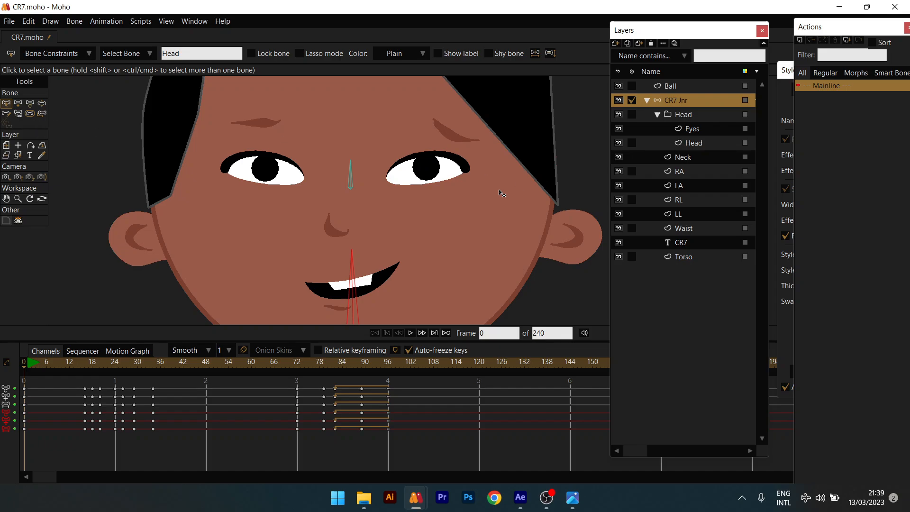
click(351, 185)
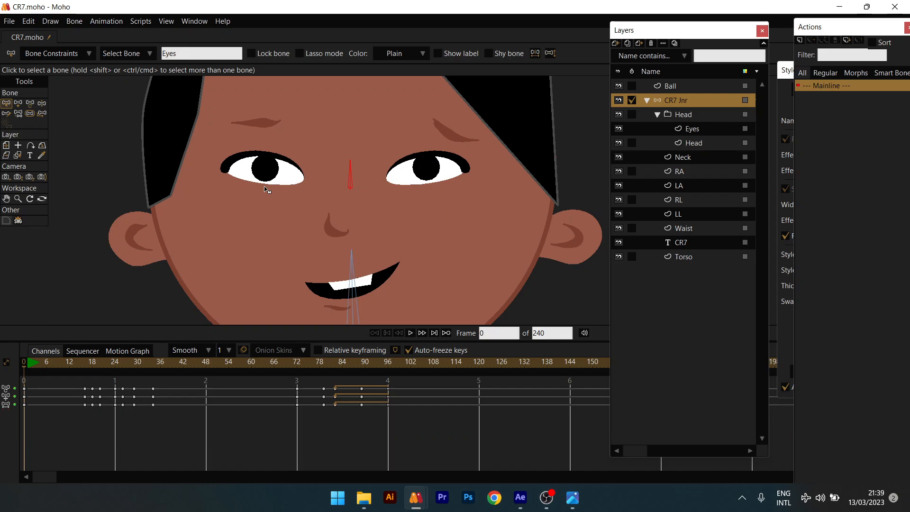
click(30, 113)
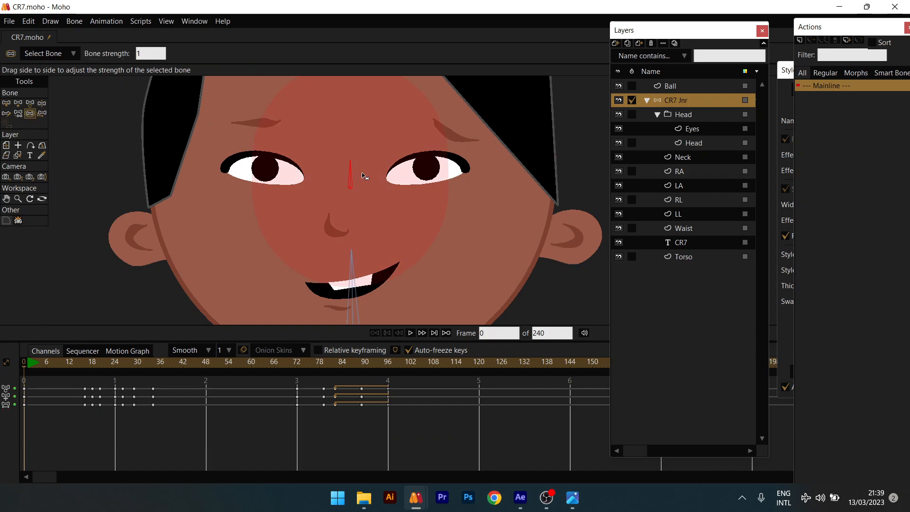
click(146, 56)
text(0)
key(Return)
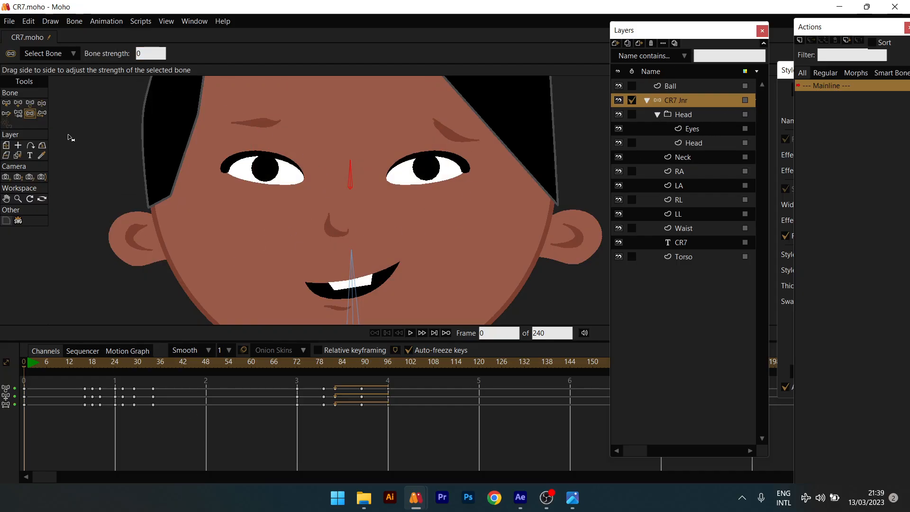
Verify the Eyes layer's point binding by selecting the Head bone and the Eyes bone in turn.
click(5, 103)
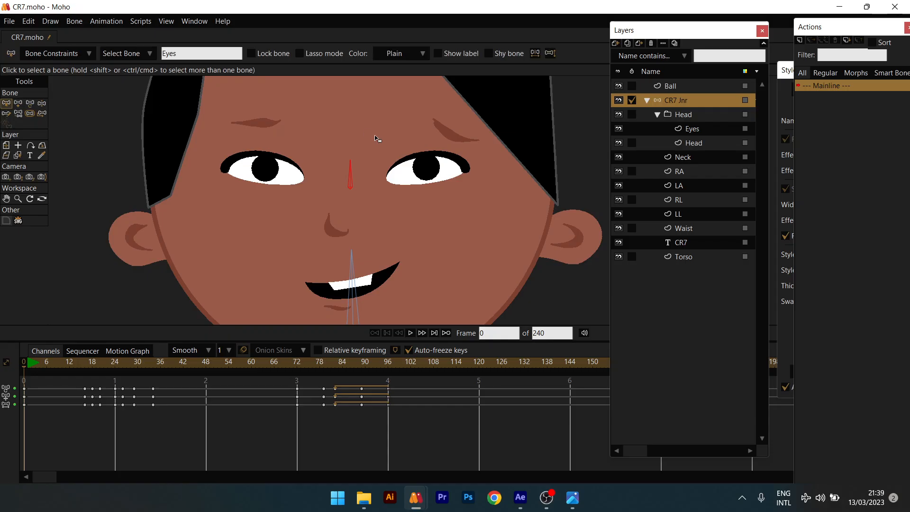
click(705, 131)
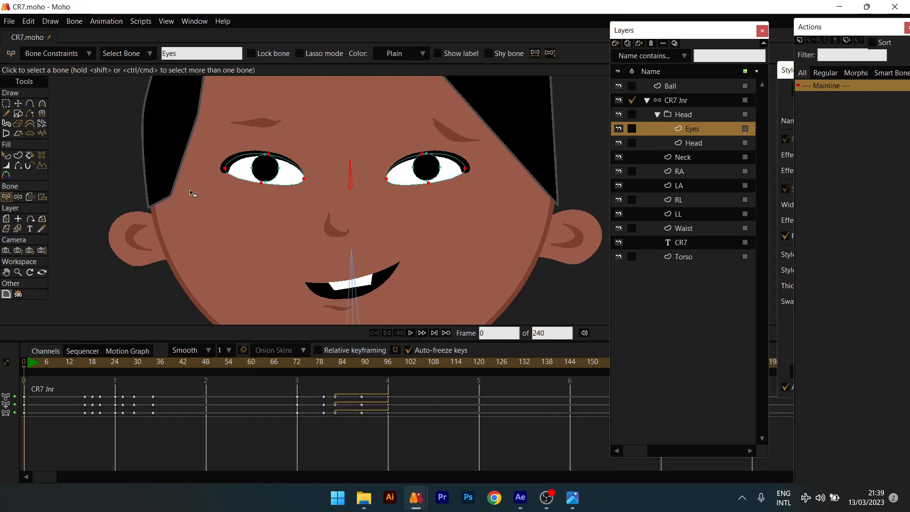
click(349, 278)
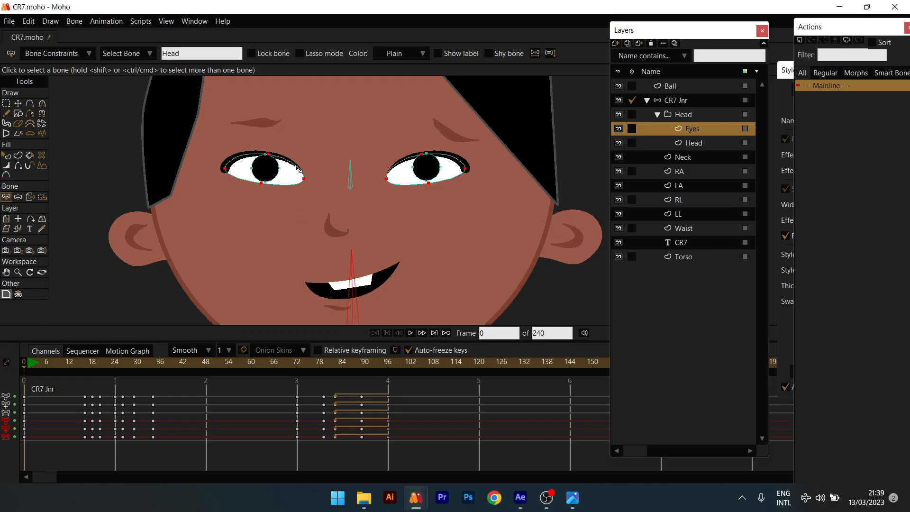
click(350, 189)
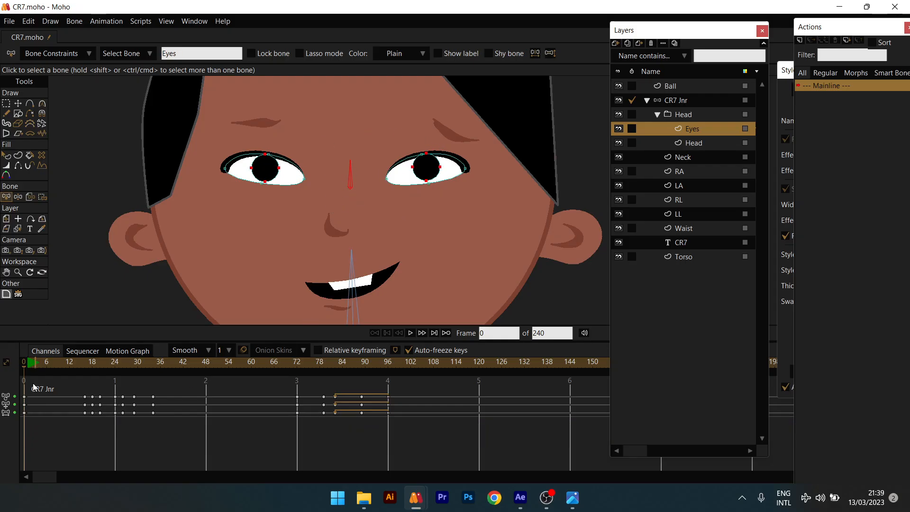
Transform the Eyes bone of the CR7 Jnr layer at frame 1 to test the pupil movement.
click(29, 365)
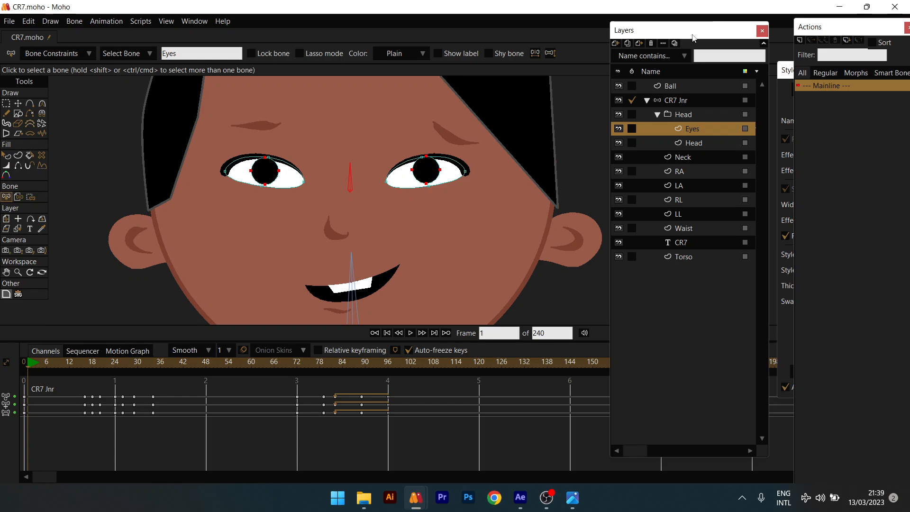
click(677, 100)
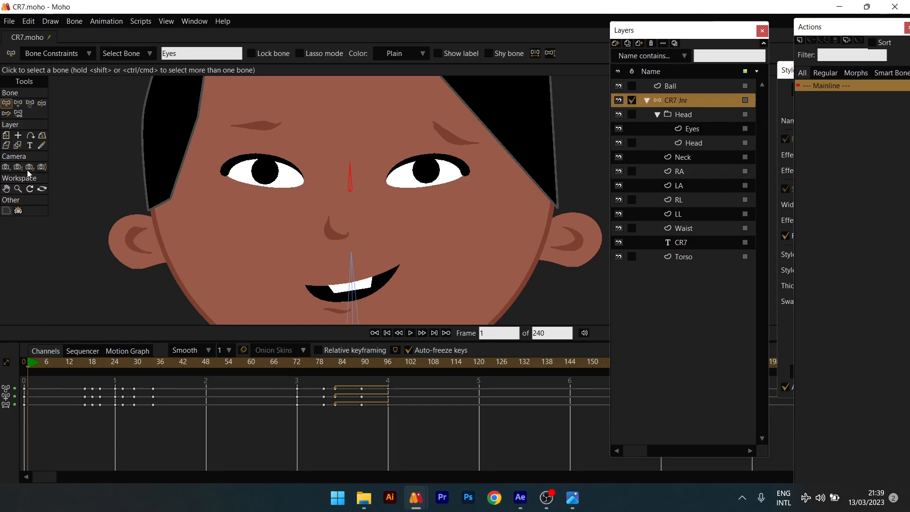
click(31, 105)
click(30, 104)
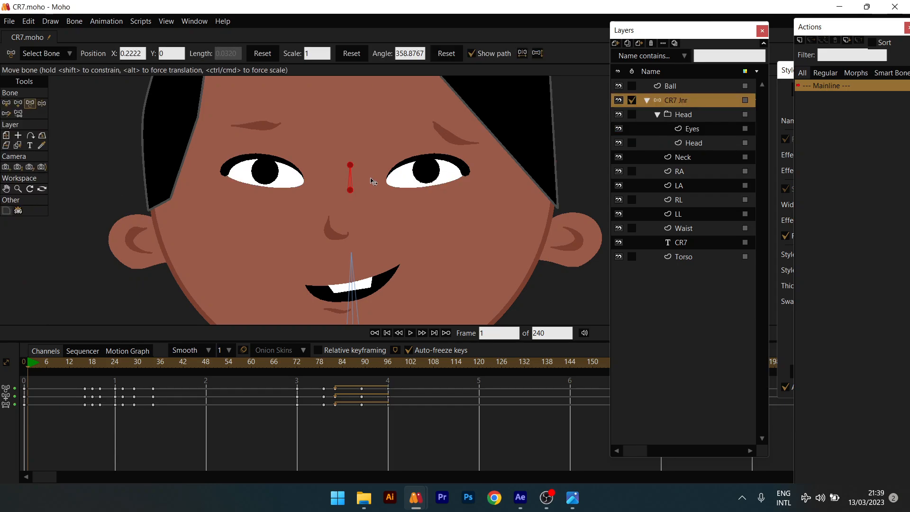
drag(351, 179, 374, 195)
scroll(379, 223, down, 3)
scroll(375, 194, up, 2)
mouse_move(382, 244)
mouse_down()
mouse_move(341, 212)
mouse_move(378, 228)
mouse_up()
scroll(359, 186, down, 2)
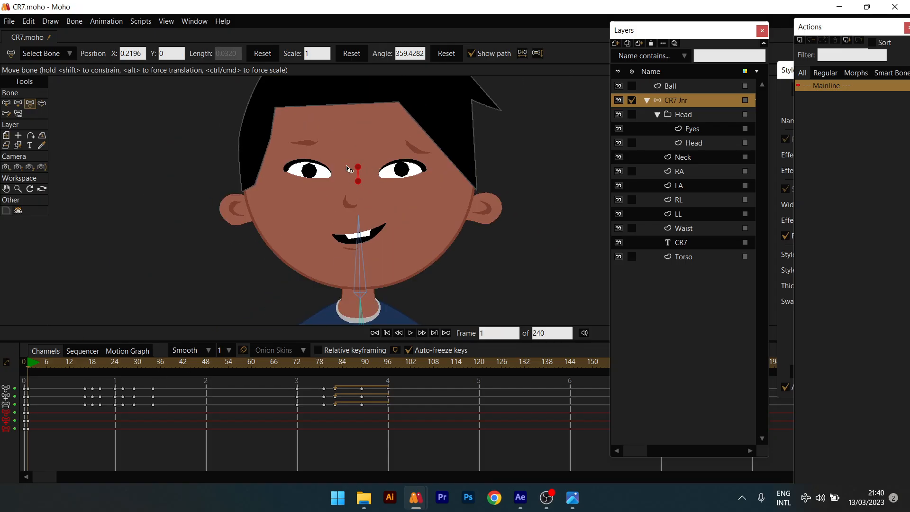
scroll(399, 157, up, 2)
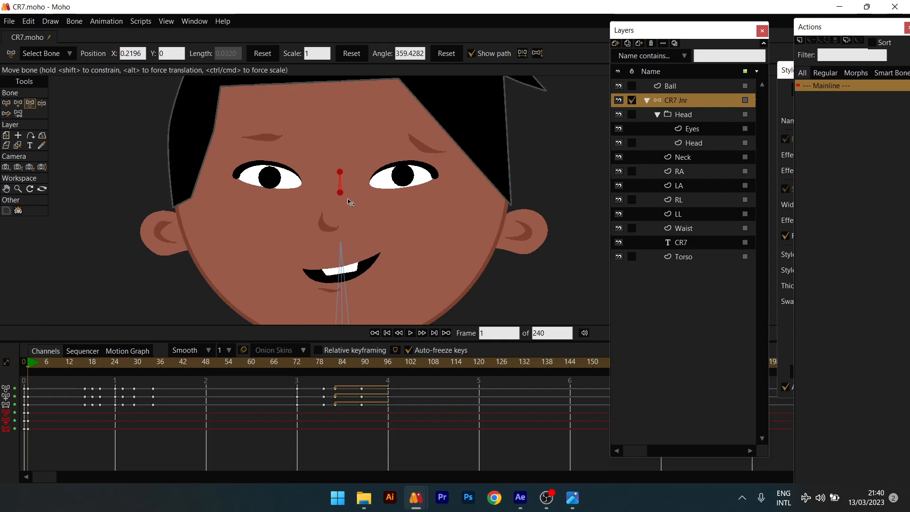
Reset the Eyes bone's angle and move the bone to about X 0.2220, Y -0.0049 at frame 1.
click(444, 52)
mouse_move(341, 195)
mouse_down()
mouse_move(324, 193)
mouse_move(347, 196)
mouse_up()
scroll(361, 202, down, 2)
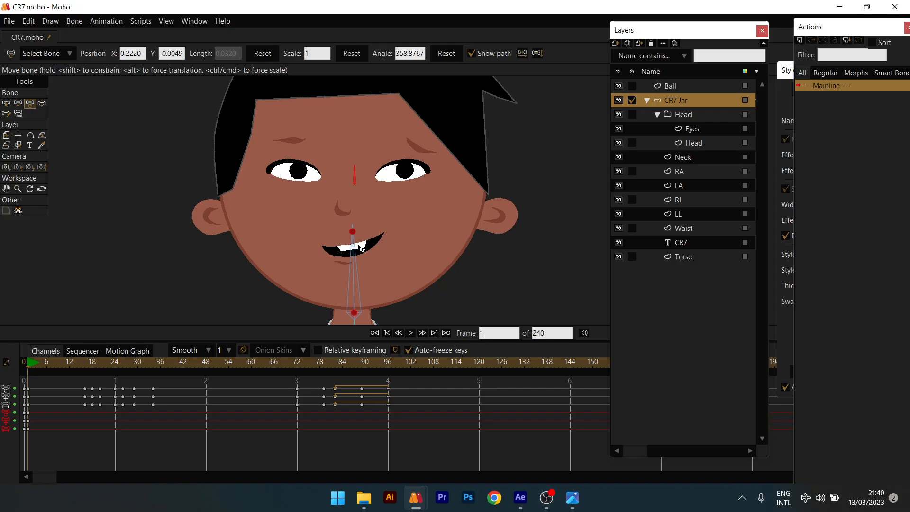
Rotate the Head bone to an angle of about 379 degrees at frame 1 to tilt the character's head.
drag(358, 245, 300, 207)
click(299, 195)
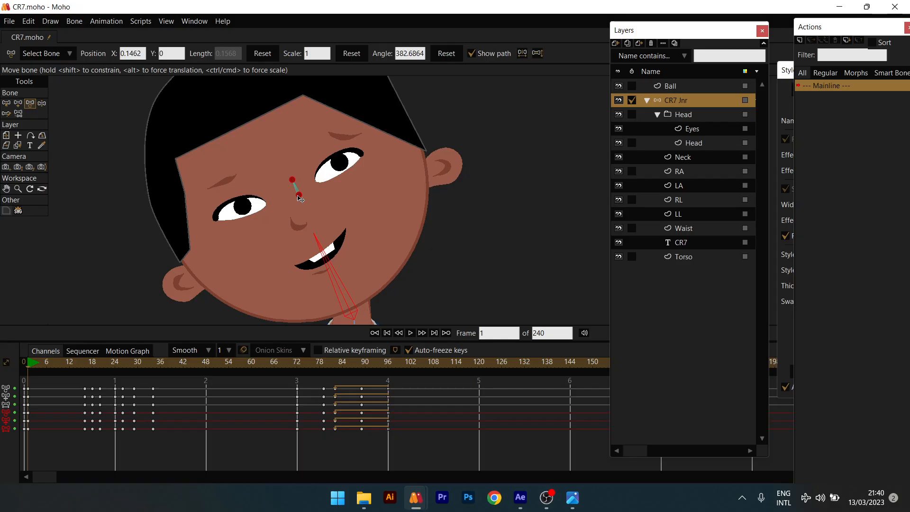
click(332, 282)
drag(336, 283, 347, 224)
scroll(347, 225, down, 3)
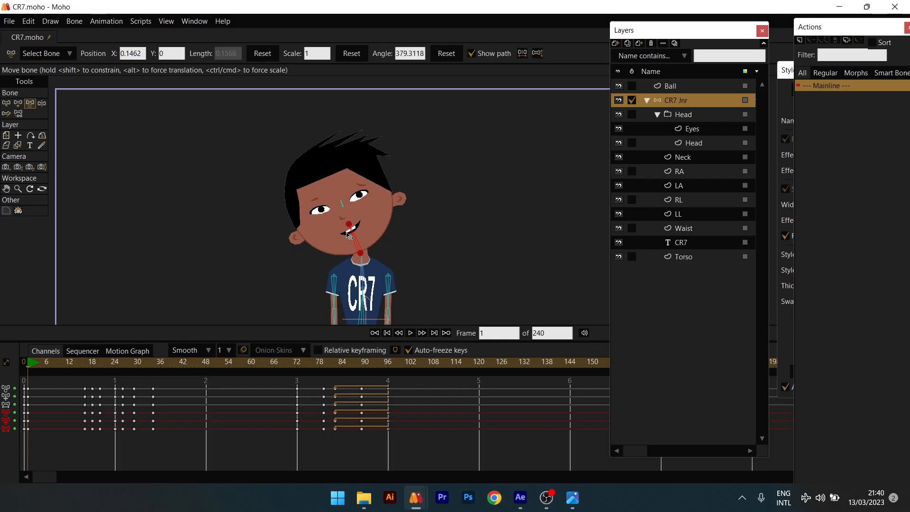
Select the Eyes layer inside the Head group and return the timeline to frame 0.
scroll(351, 233, up, 5)
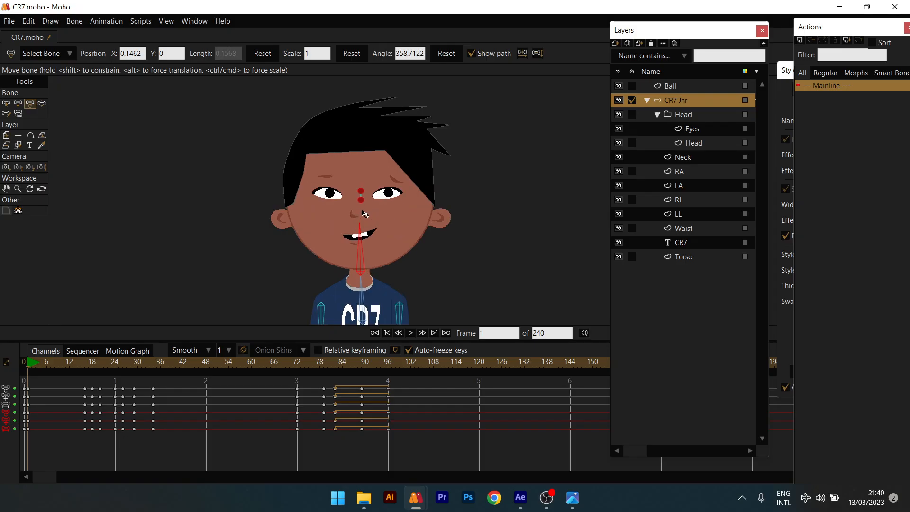
drag(362, 229, 344, 182)
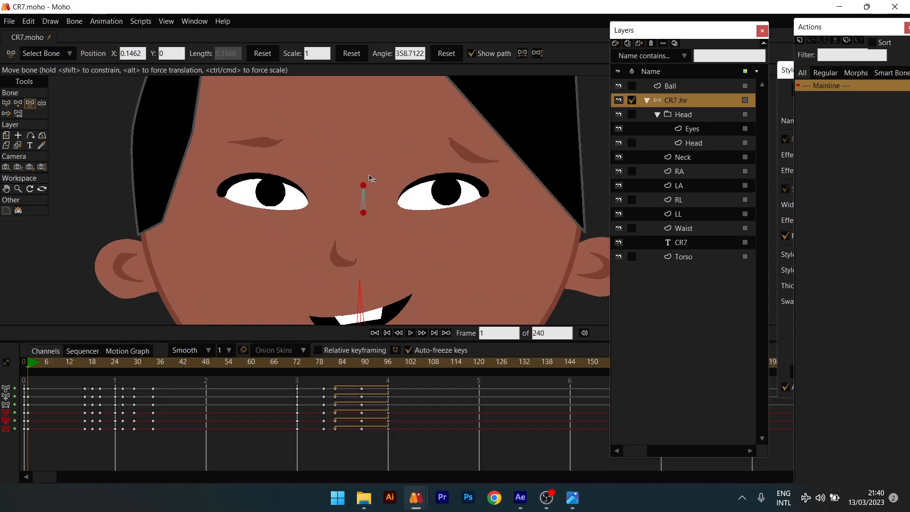
scroll(356, 192, down, 1)
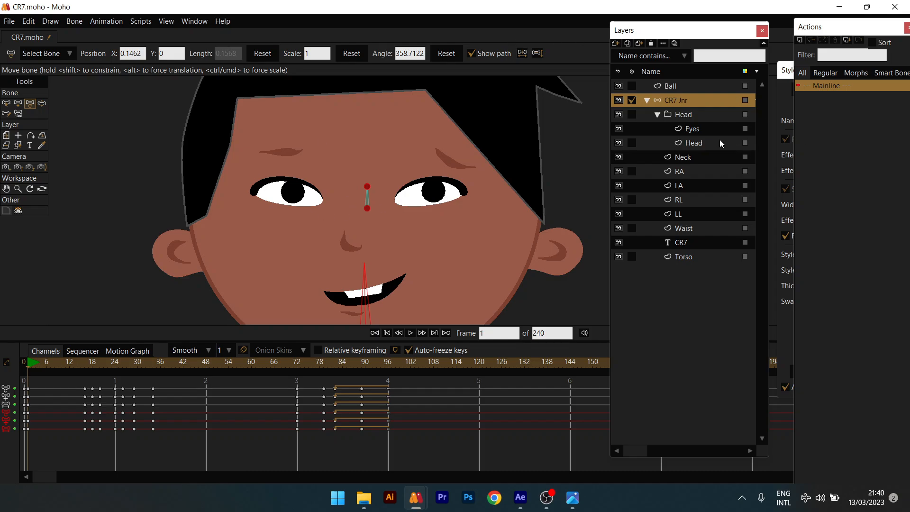
click(697, 130)
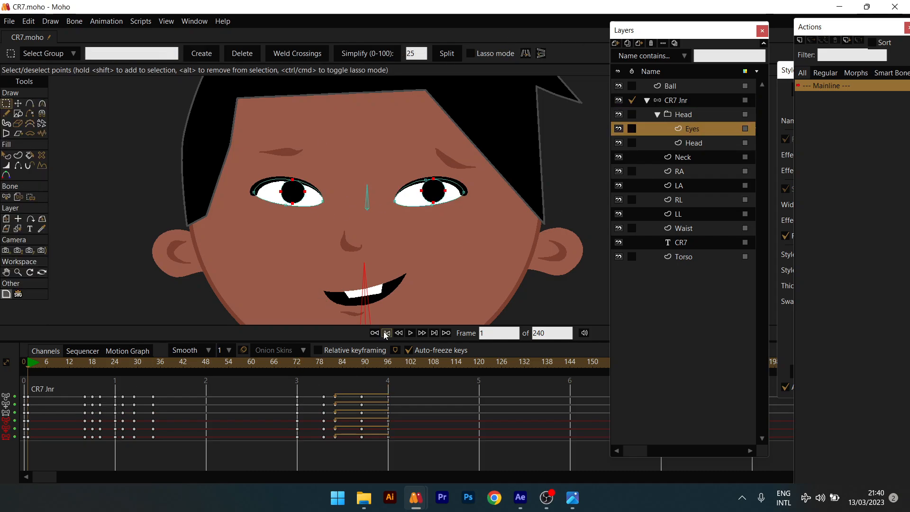
drag(353, 262, 368, 265)
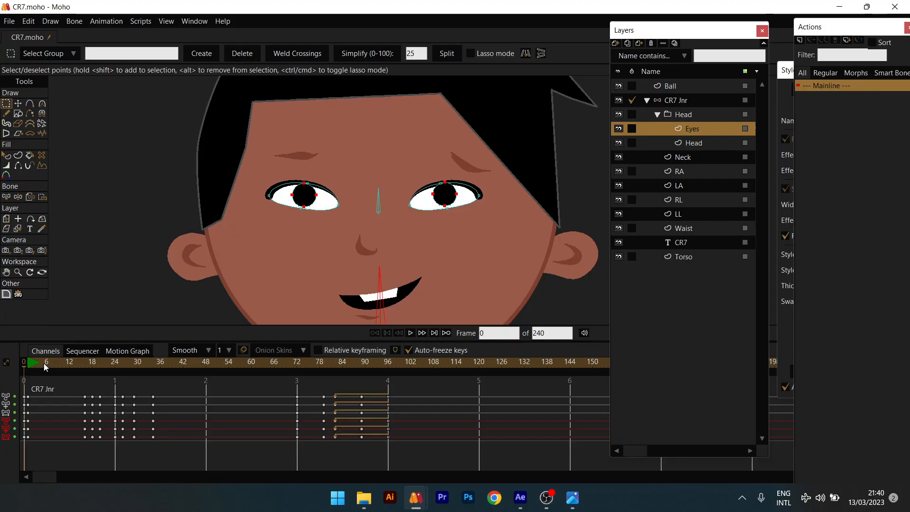
click(23, 364)
scroll(355, 173, down, 2)
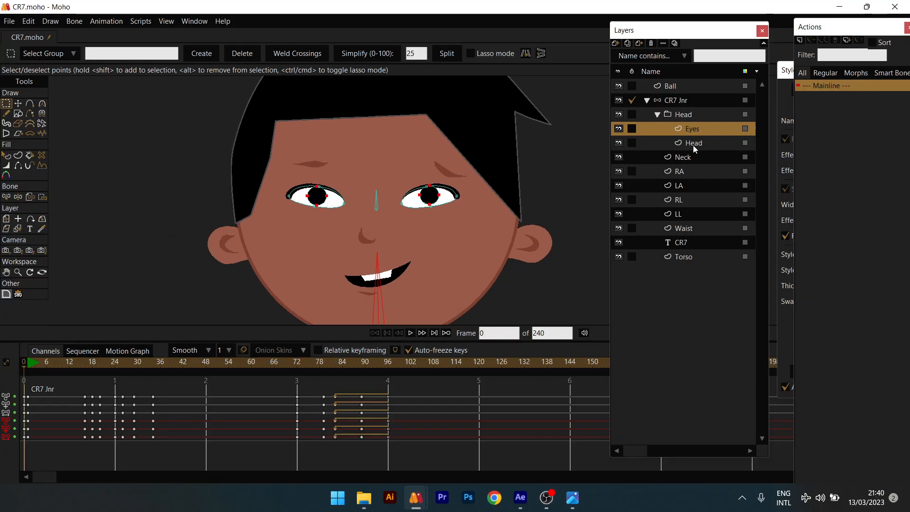
Place the Eyes layer in a new group layer named Eyes.
right_click(711, 127)
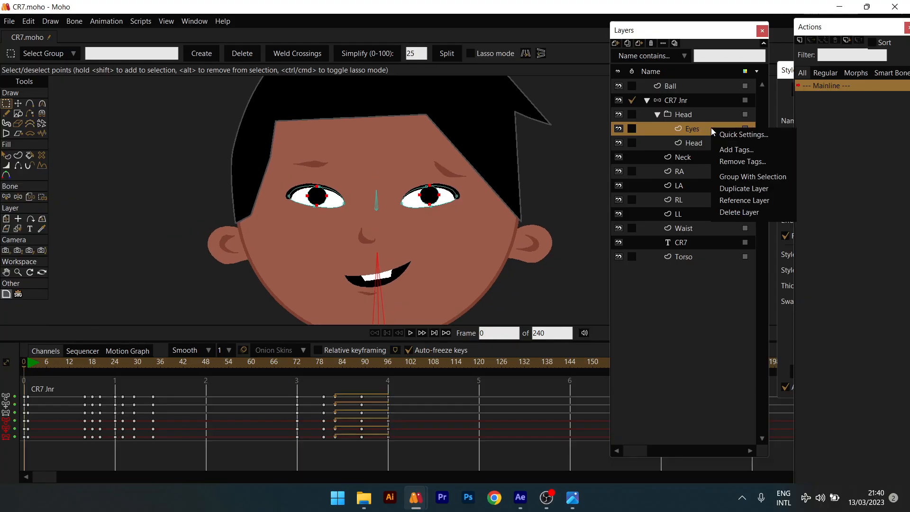
click(740, 176)
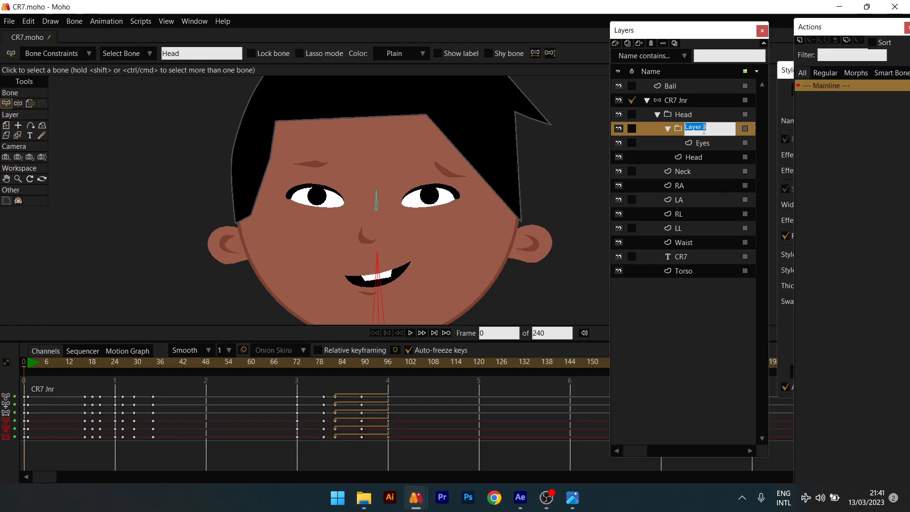
text(Eyes)
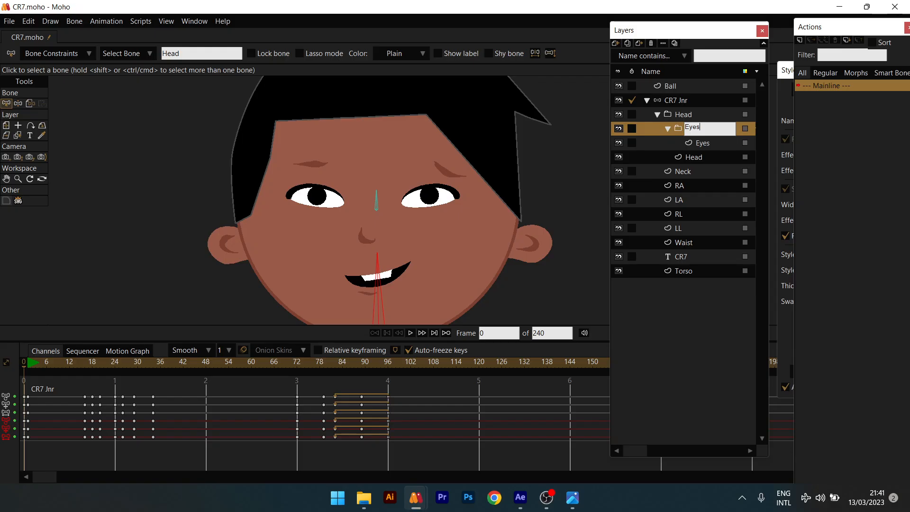
key(Return)
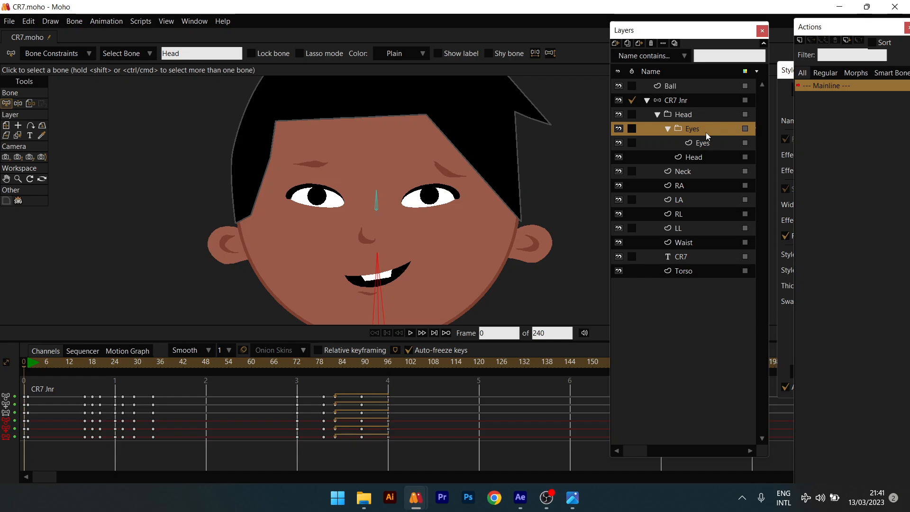
Create a new document and draw a filled rectangle on Layer 1 in the left half of the canvas.
key(ctrl+n)
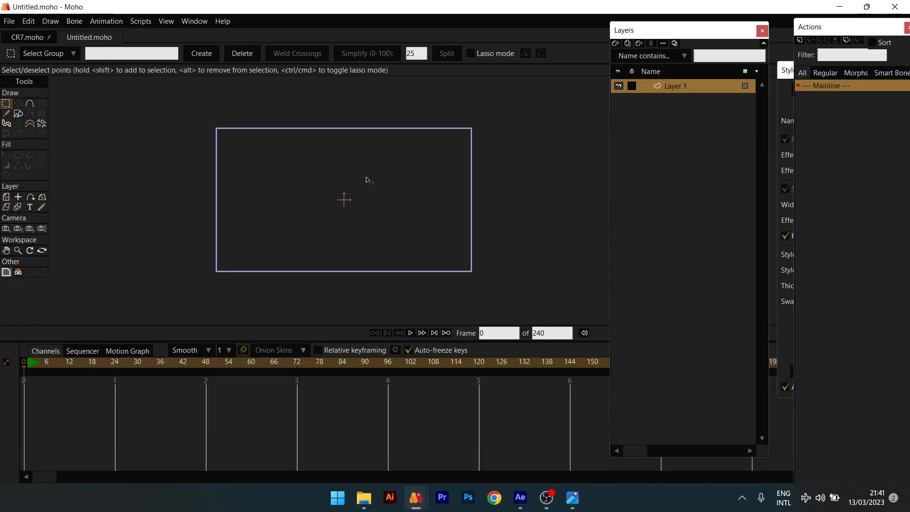
drag(370, 179, 390, 180)
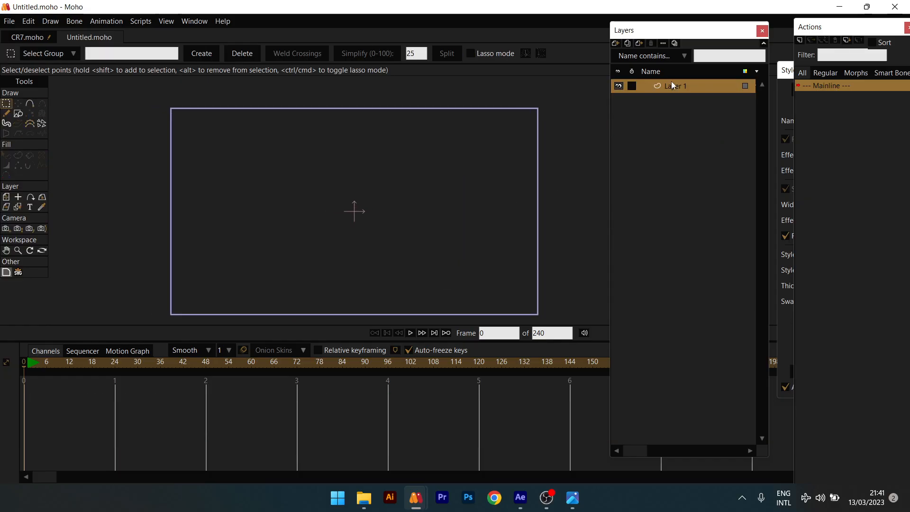
click(615, 43)
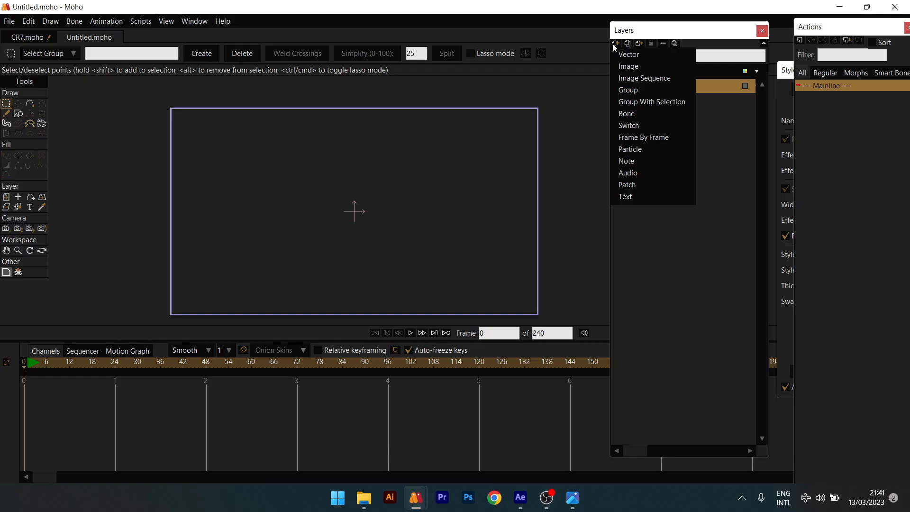
click(708, 84)
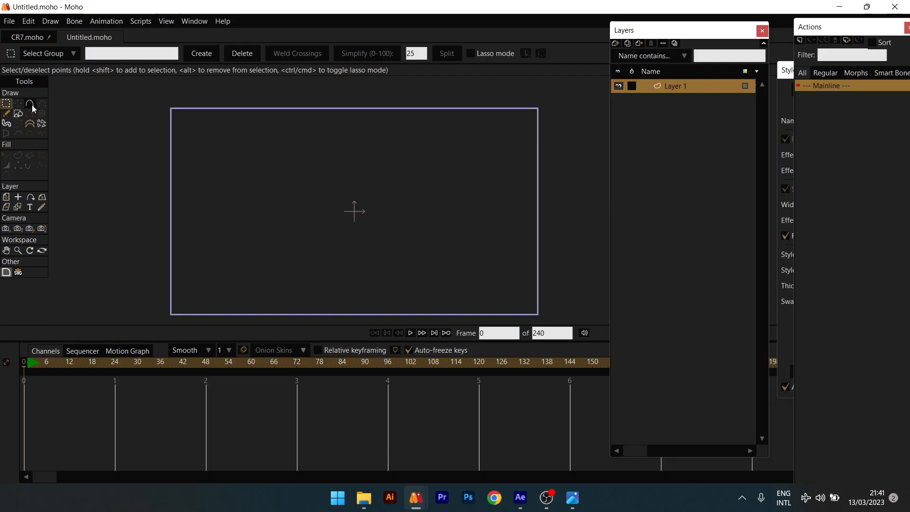
click(18, 113)
click(121, 53)
drag(228, 155, 331, 249)
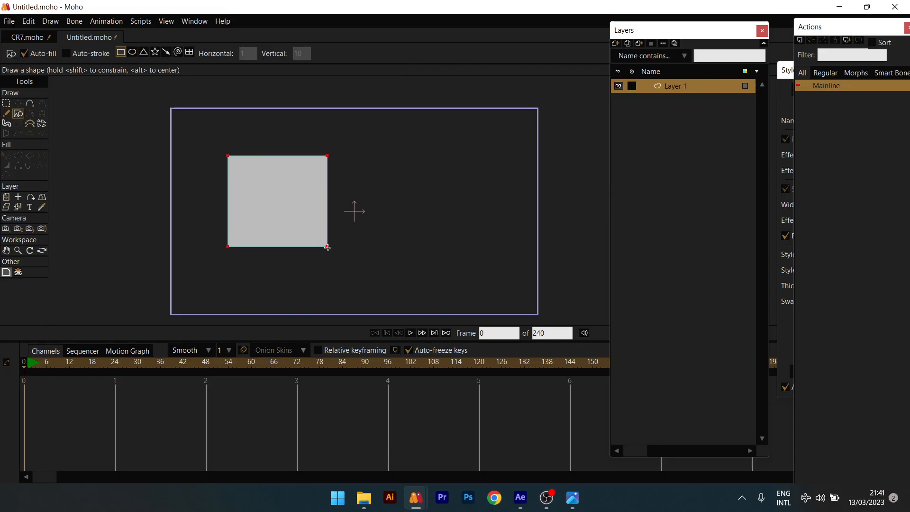
click(144, 52)
drag(421, 168, 459, 220)
key(t)
key(Delete)
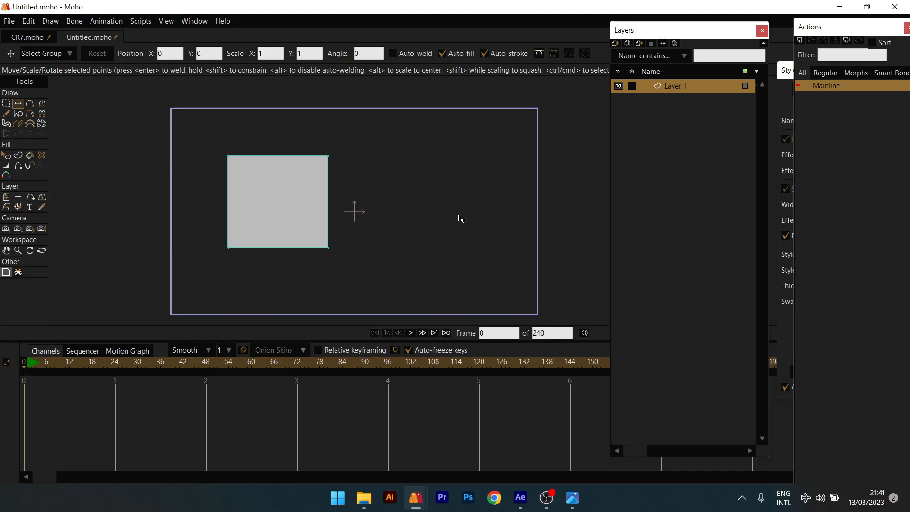
Add a vector layer above Layer 1, keeping its default name, and make it the active layer.
click(616, 46)
click(629, 53)
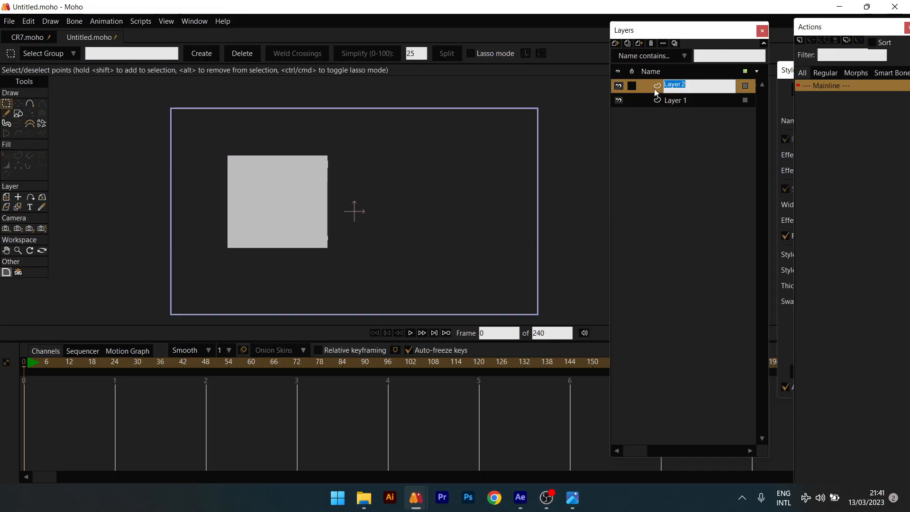
key(Return)
click(666, 99)
click(660, 86)
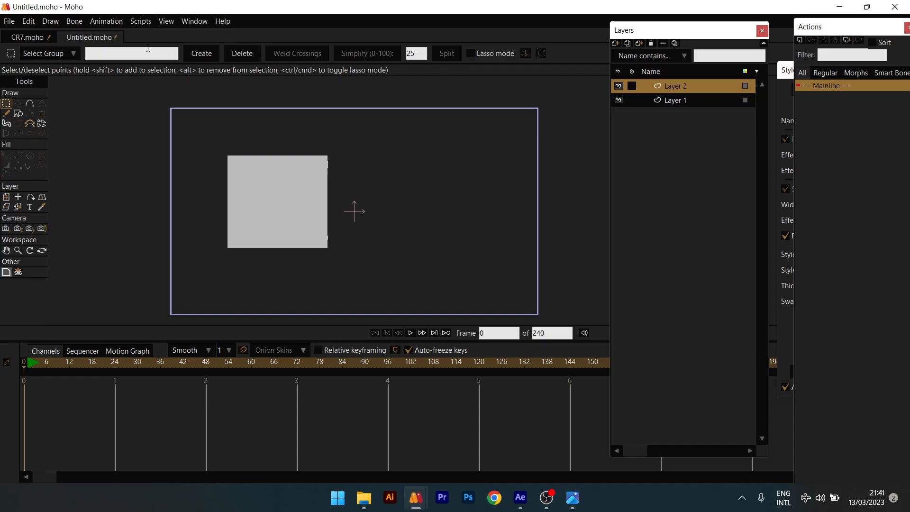
Draw a filled triangle on Layer 2 beside the rectangle and move it to about X 0.98, Y 0.12.
click(18, 113)
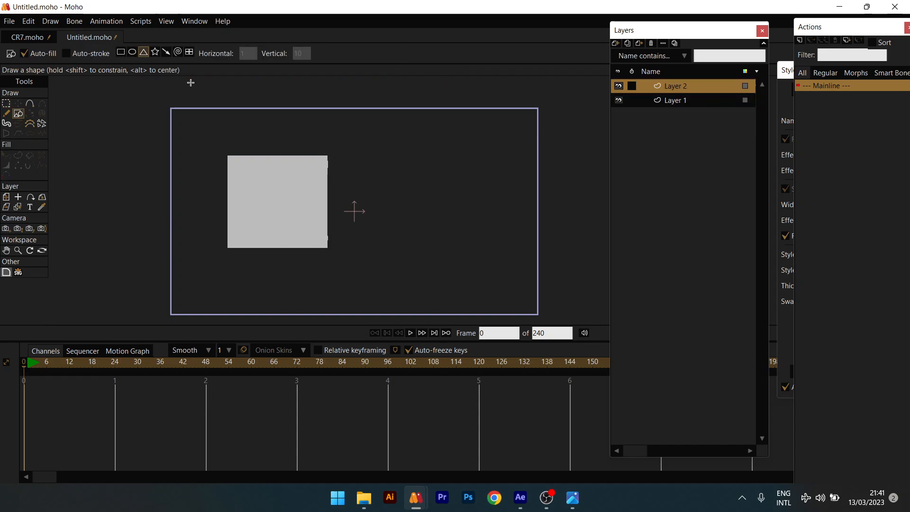
mouse_move(420, 152)
mouse_down()
mouse_move(492, 242)
mouse_move(509, 251)
mouse_up()
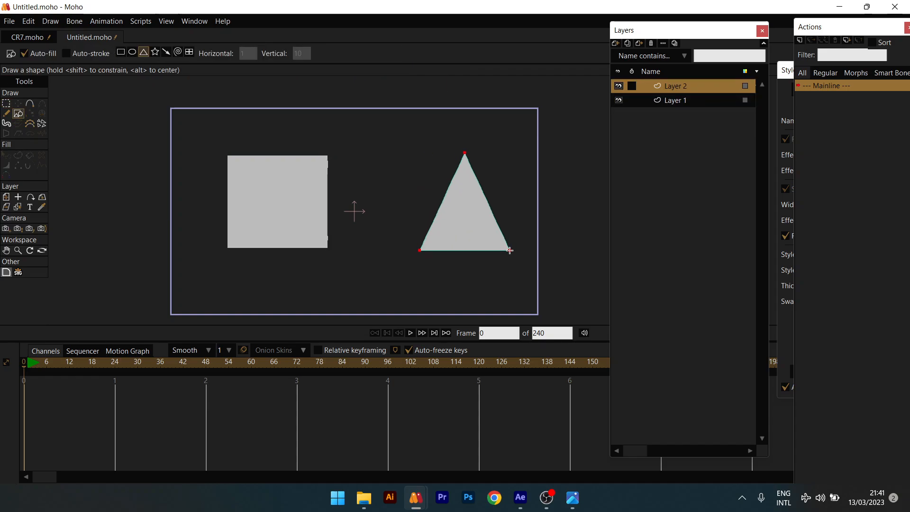
key(t)
drag(474, 227, 465, 224)
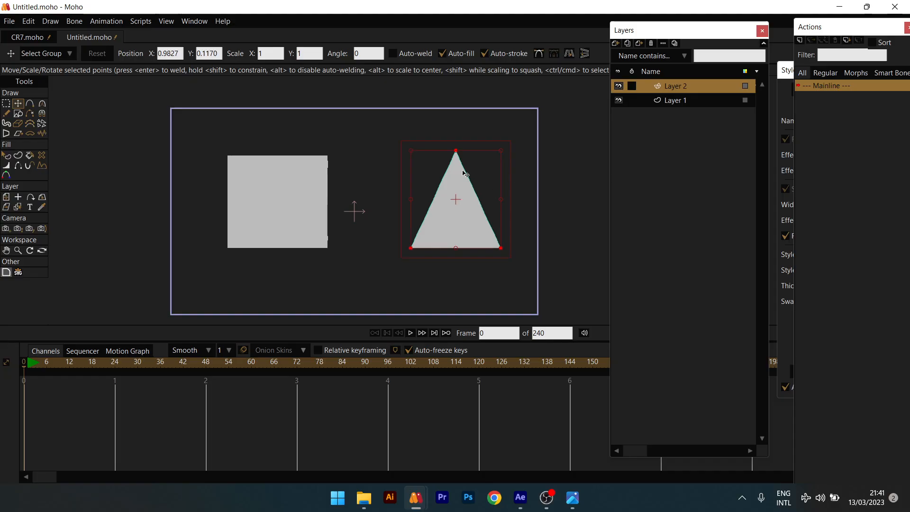
Rename the layer containing the triangle as Triangle.
click(669, 100)
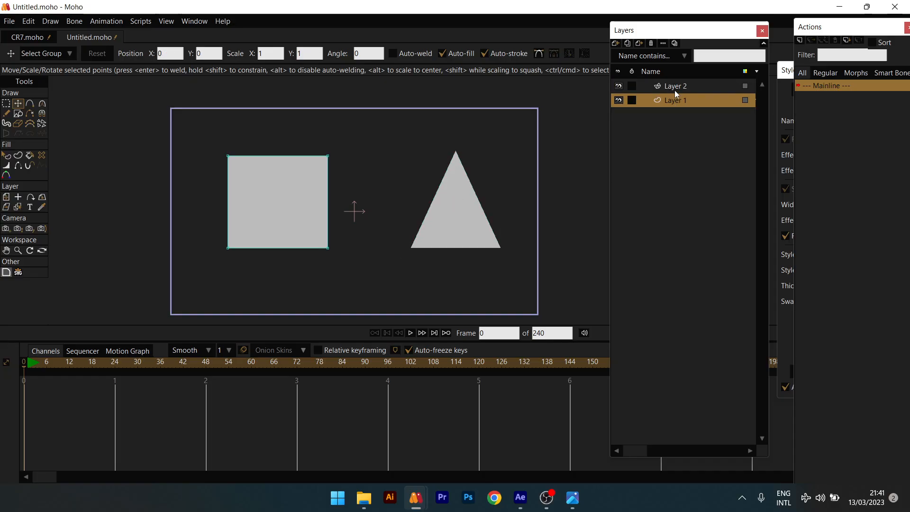
click(675, 90)
double_click(676, 87)
text(R)
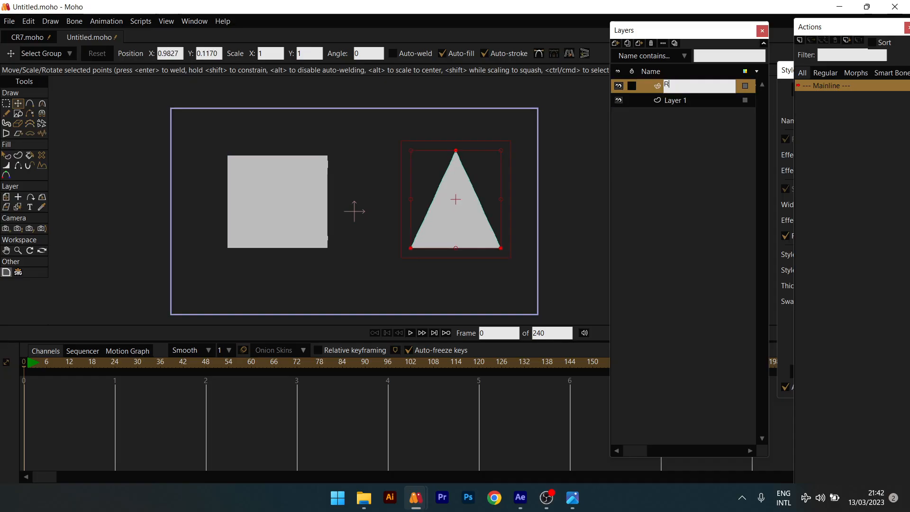
text(riangle)
key(Return)
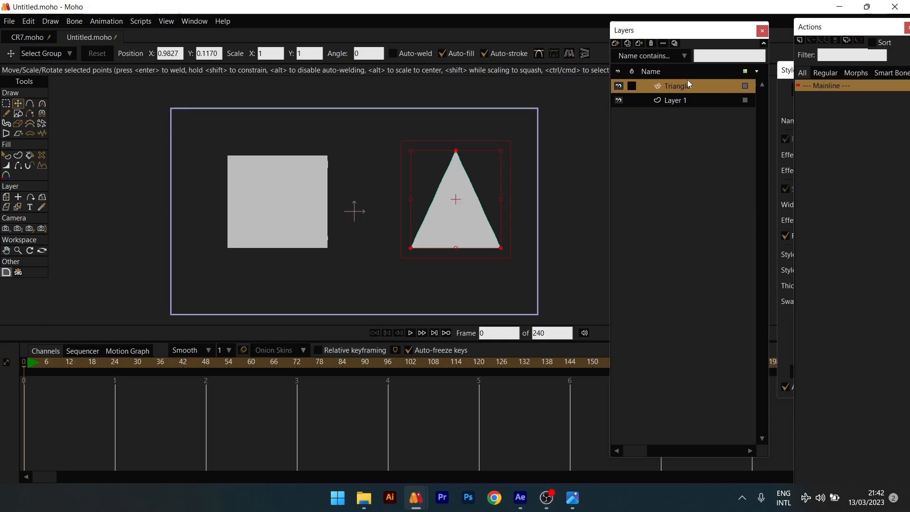
Rename Layer 1 as Rectangle.
click(685, 100)
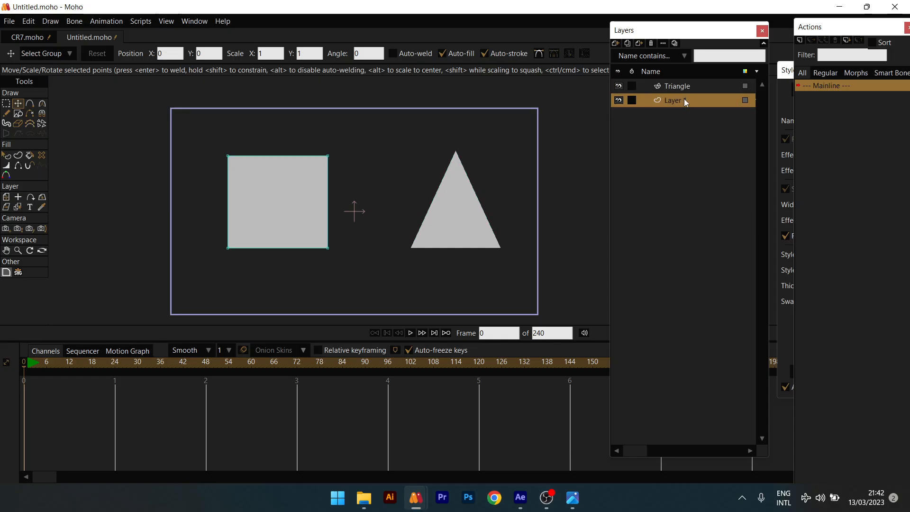
double_click(684, 100)
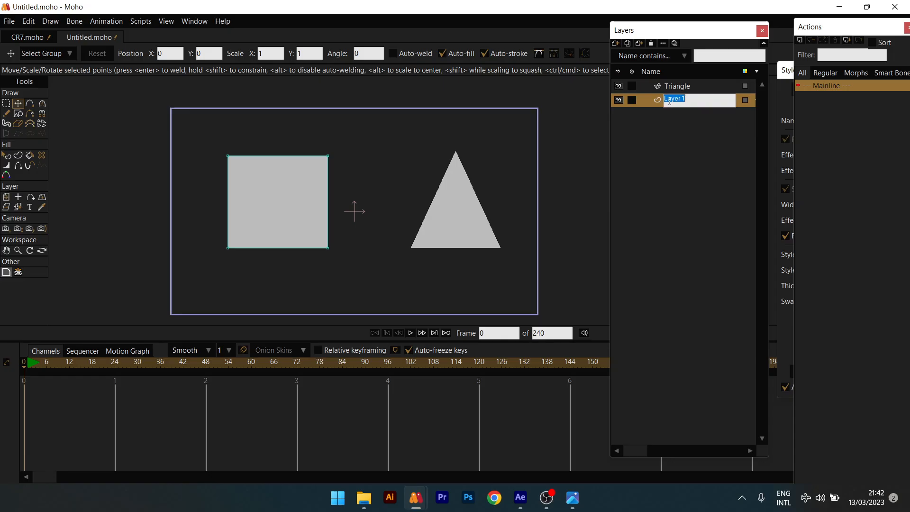
text(T)
key(BackSpace)
text(Rectangle)
key(Return)
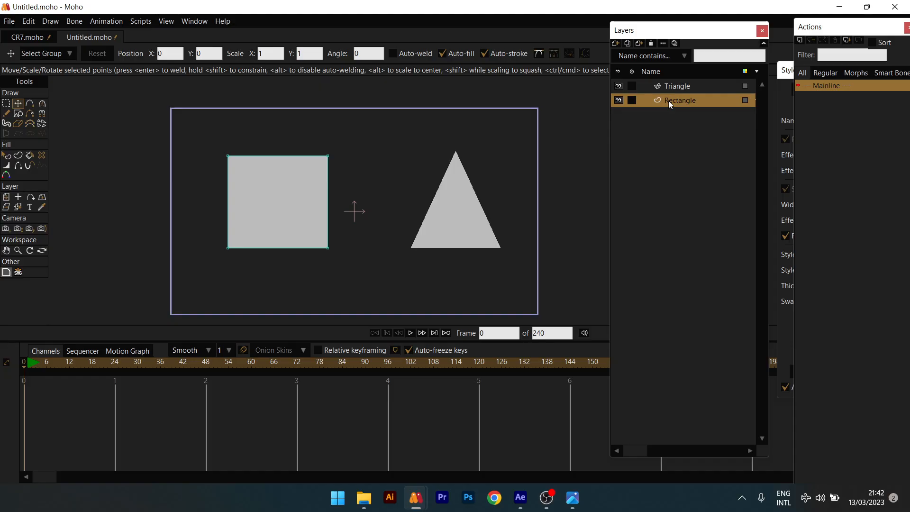
Check the Triangle and Rectangle layers by selecting each in turn and switching their visibility off and on.
click(671, 86)
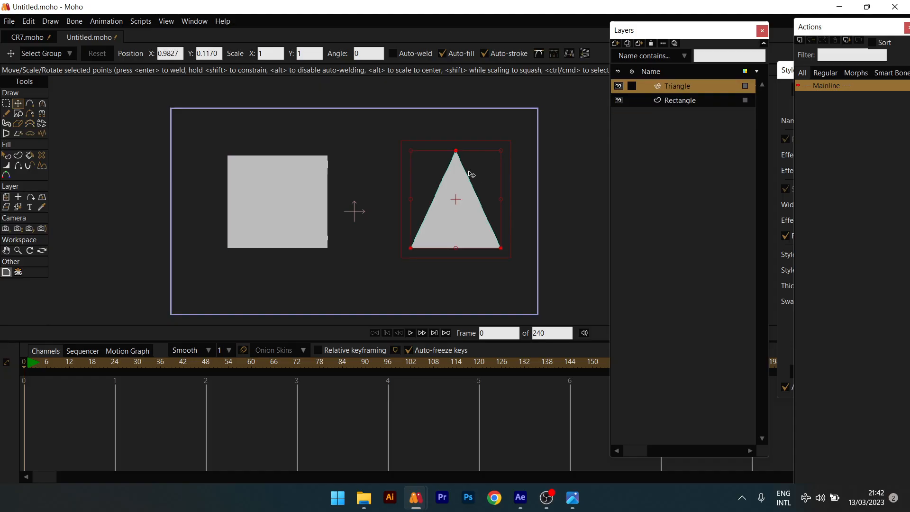
click(677, 100)
click(677, 90)
click(618, 86)
click(619, 100)
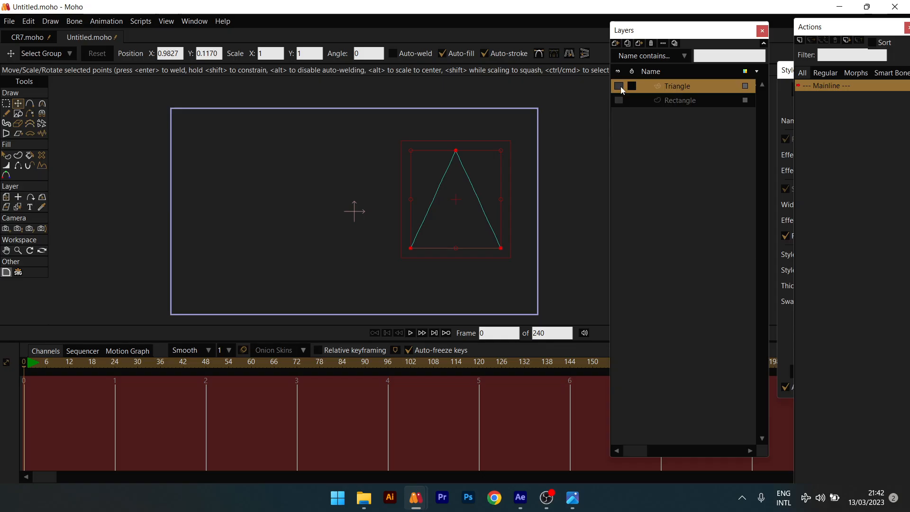
click(619, 86)
click(619, 100)
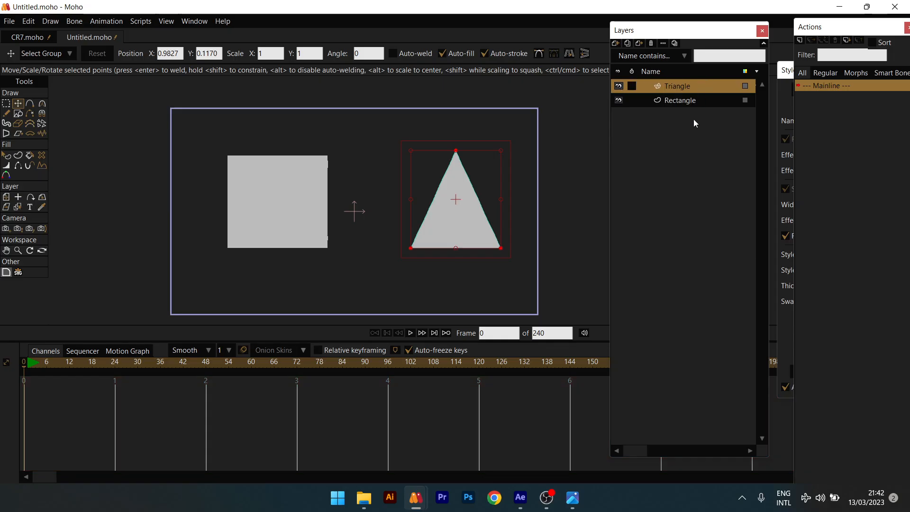
Add a switch layer above the Triangle layer, keeping its default name.
click(616, 42)
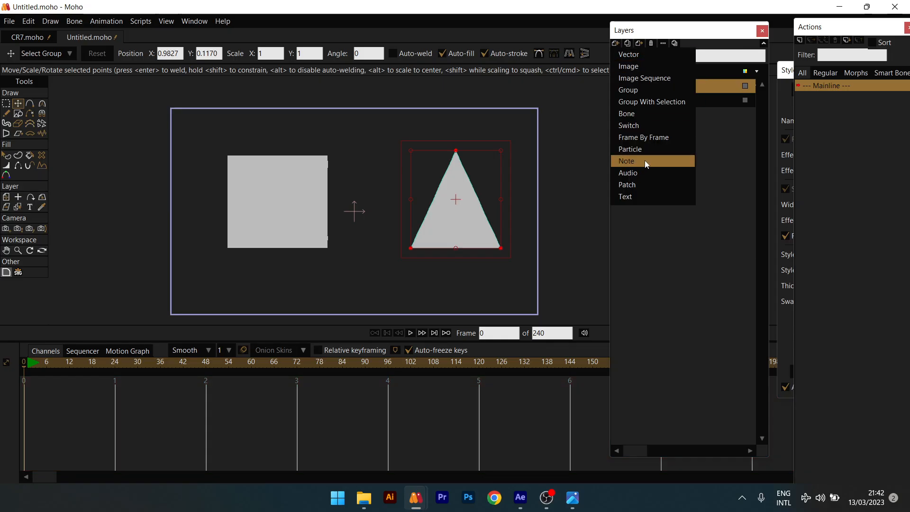
click(629, 126)
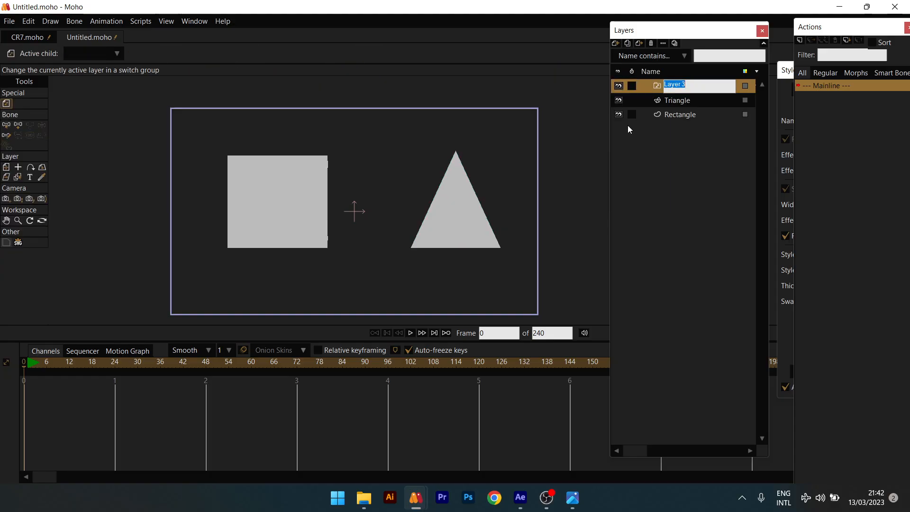
click(652, 88)
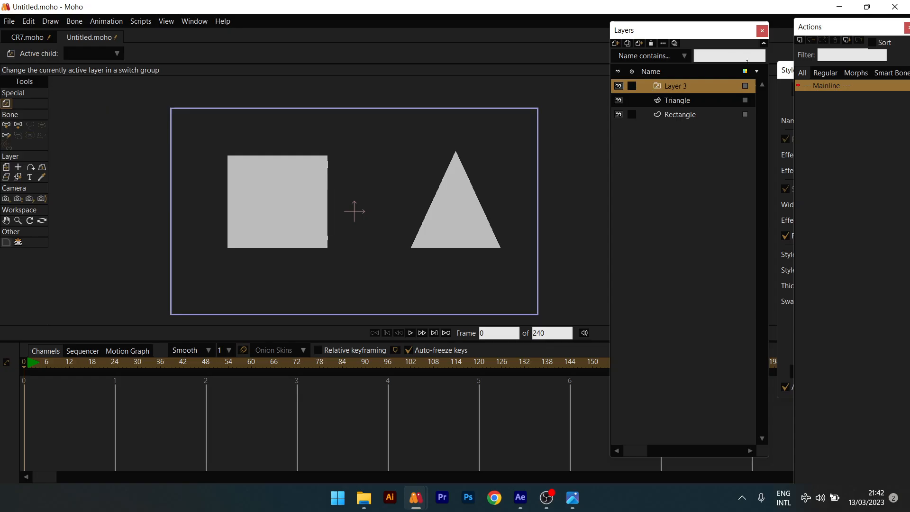
Move the Triangle and Rectangle layers together into the switch layer and select the switch layer.
click(693, 100)
shift+click(690, 112)
drag(690, 113, 686, 88)
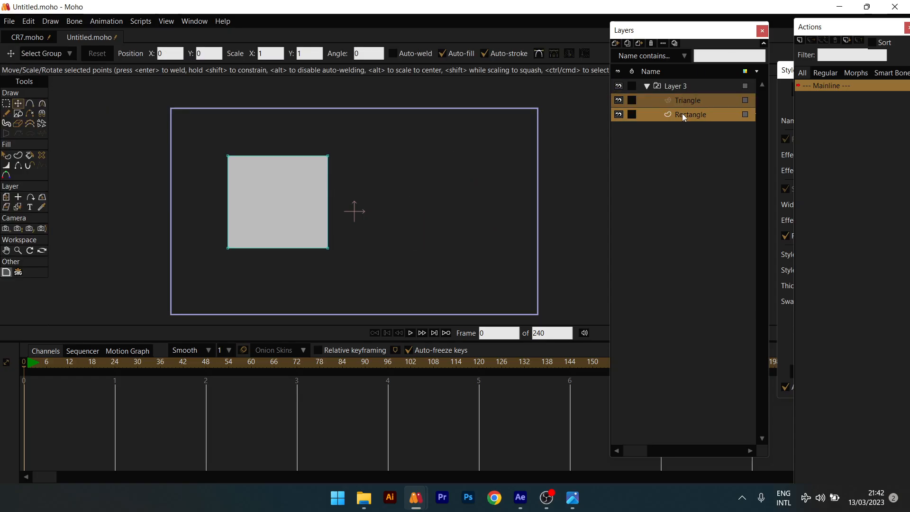
click(676, 85)
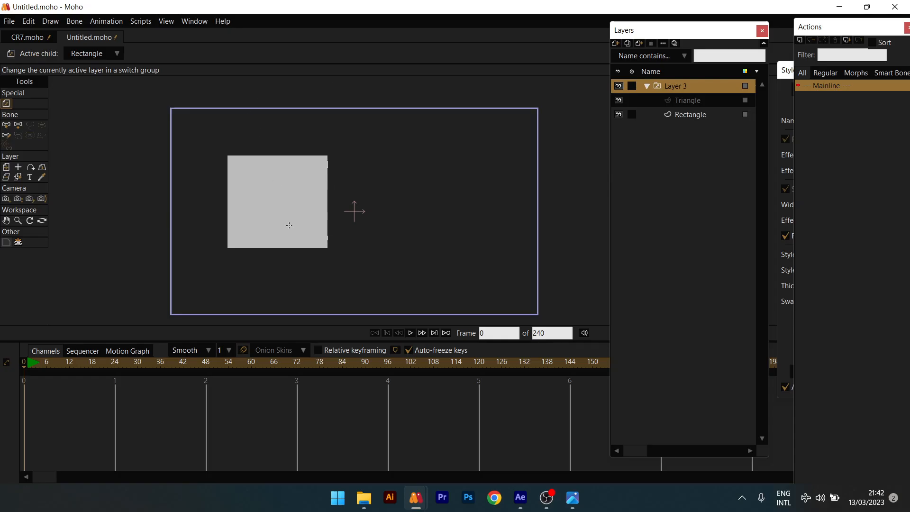
Check the switch layer's display by selecting its Rectangle and Triangle children in turn, then reselect the switch layer.
click(686, 115)
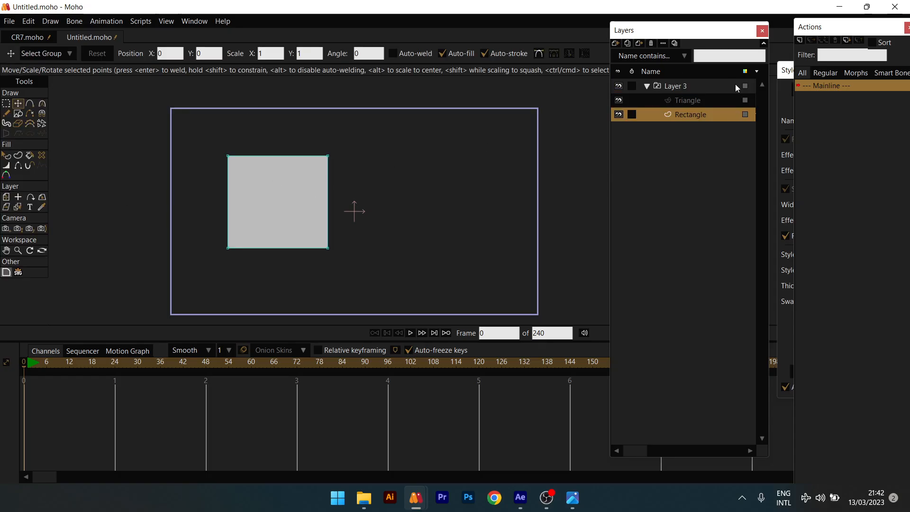
click(689, 97)
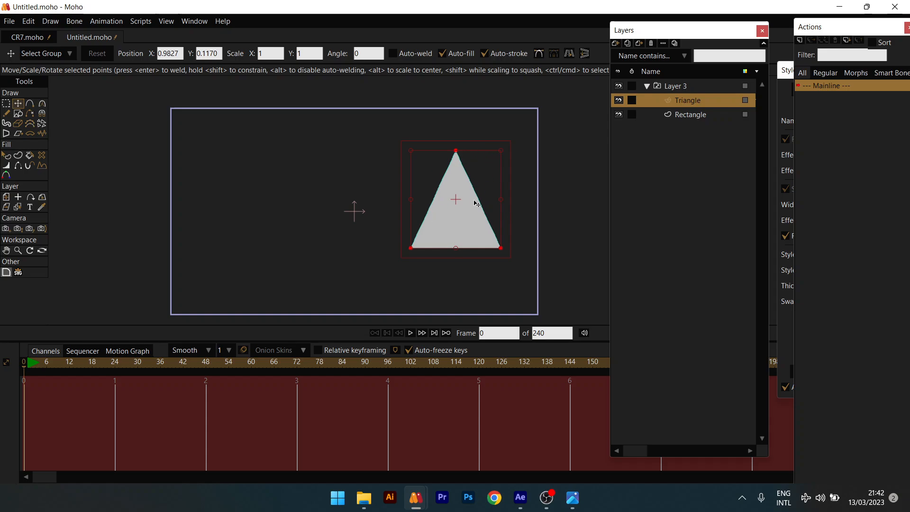
click(699, 117)
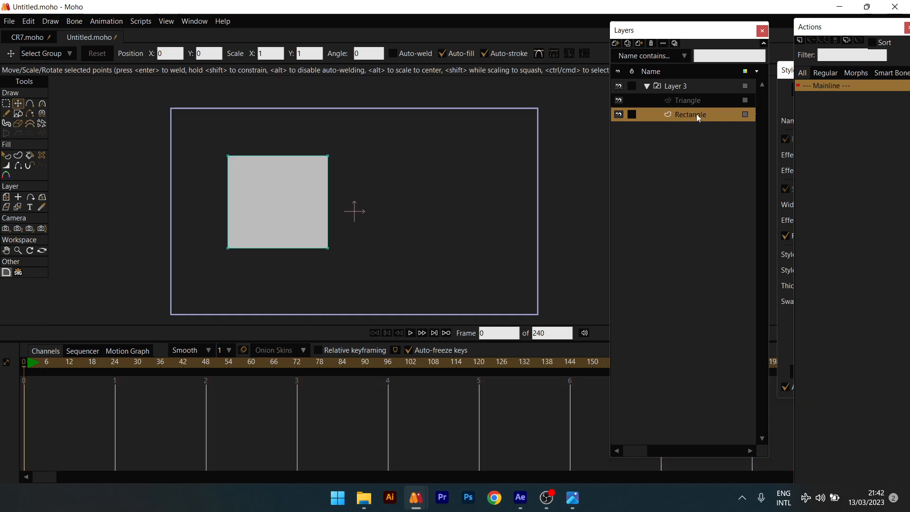
click(688, 87)
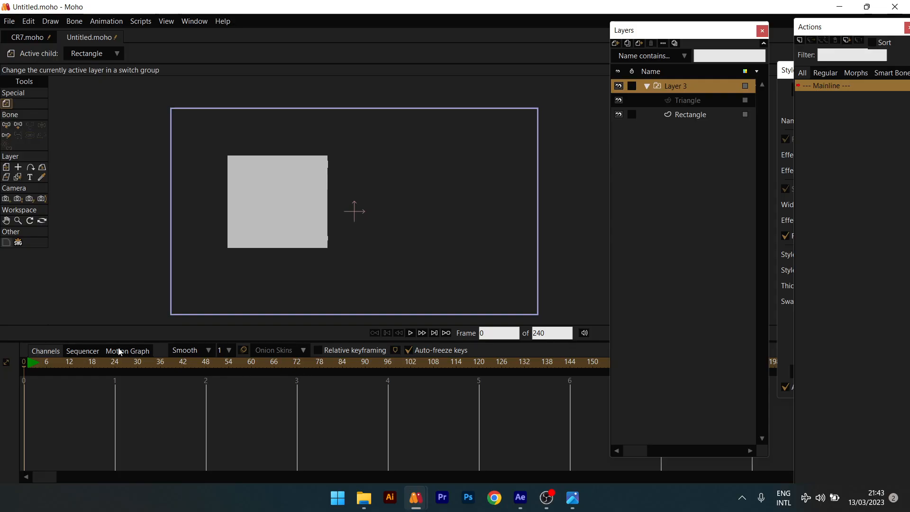
Make Triangle the switch layer's active child at frame 24.
click(115, 362)
right_click(690, 90)
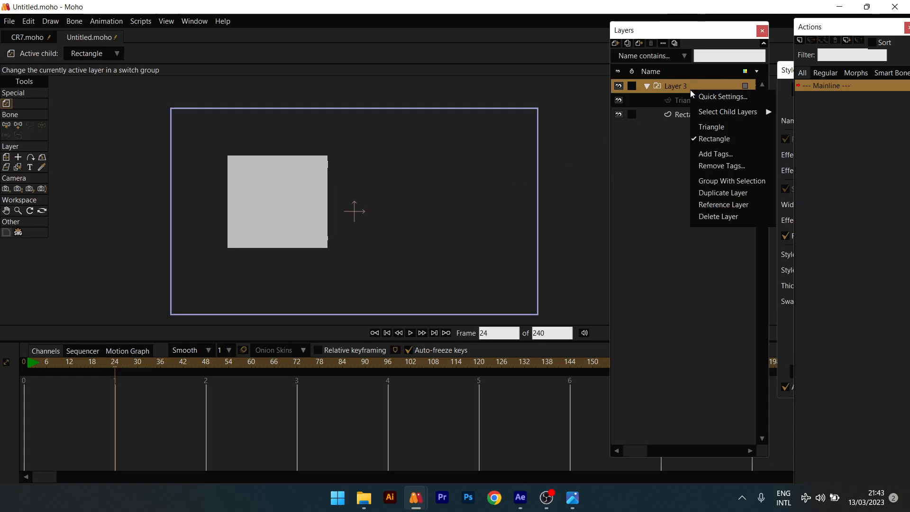
click(711, 127)
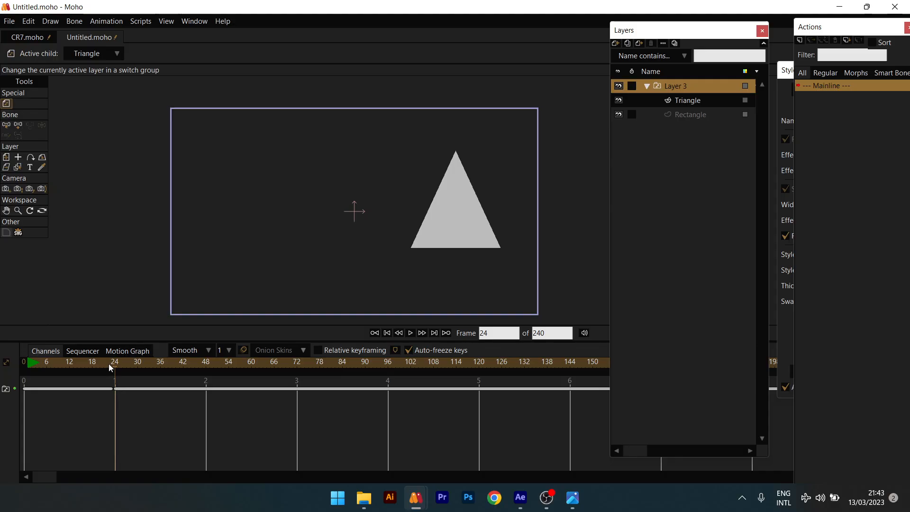
Scrub around the Triangle switch key, delete that key and return to frame 0.
drag(114, 366, 94, 383)
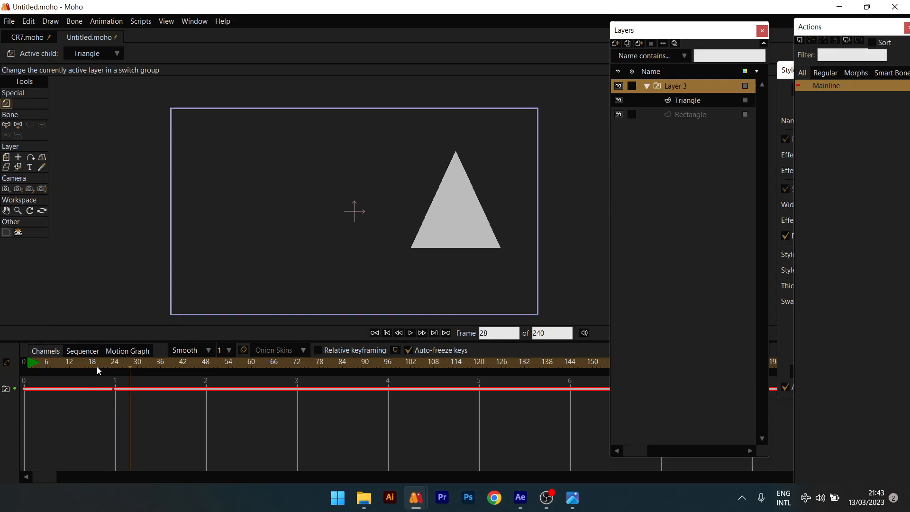
key(Delete)
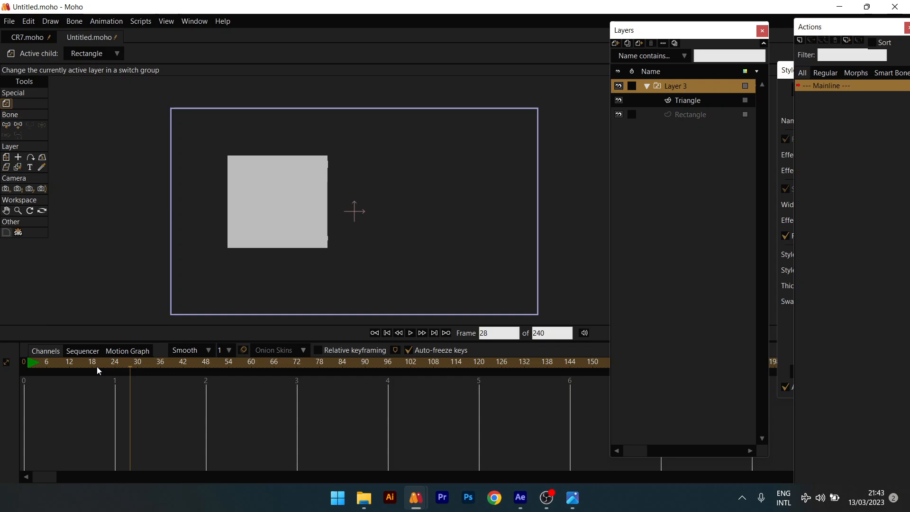
drag(97, 366, 23, 366)
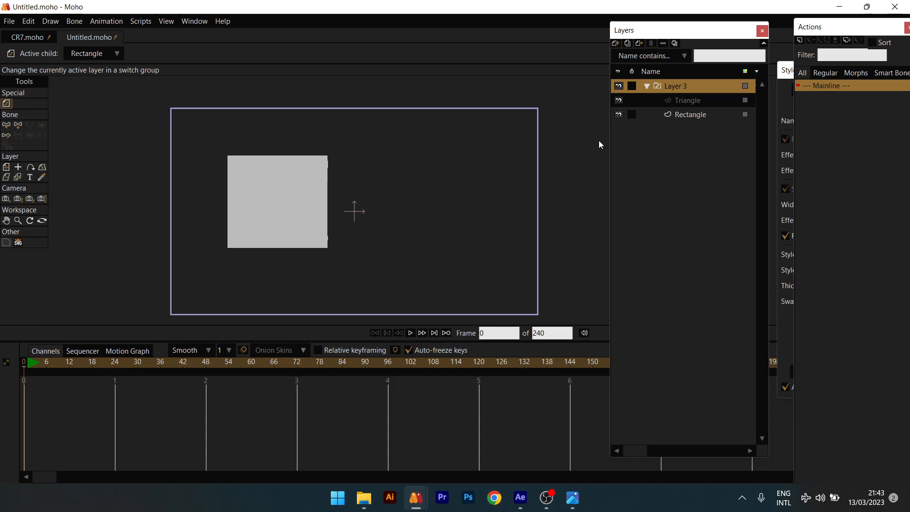
Add a vector layer above Triangle inside the switch layer and draw a filled circle near the canvas centre.
click(689, 100)
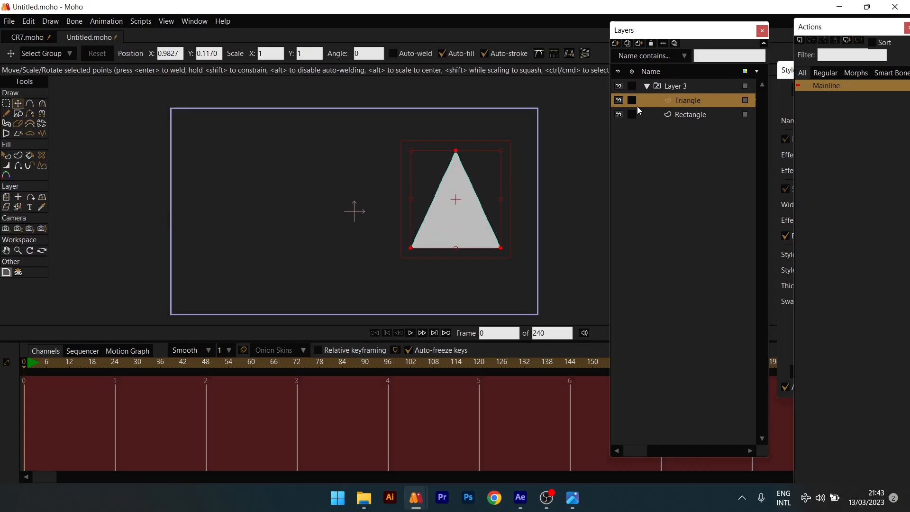
key(alt+shift)
click(618, 44)
click(630, 53)
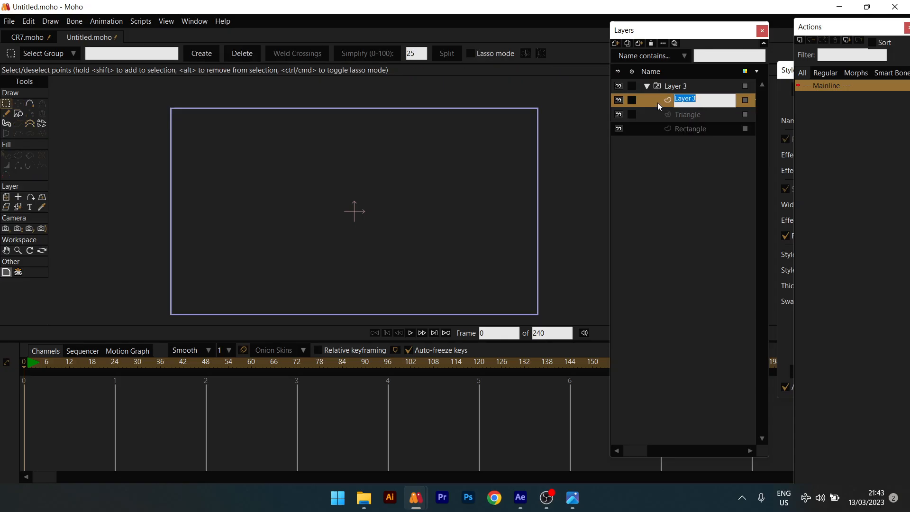
click(18, 114)
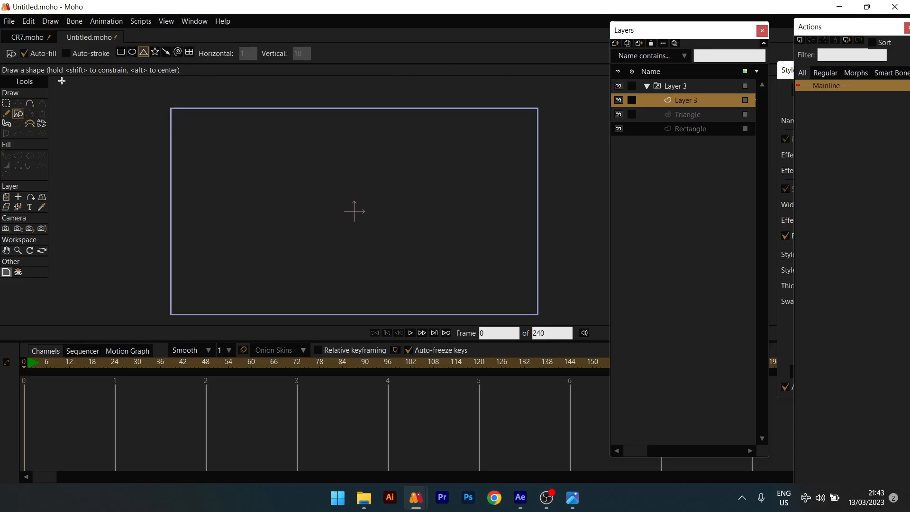
drag(325, 175, 405, 252)
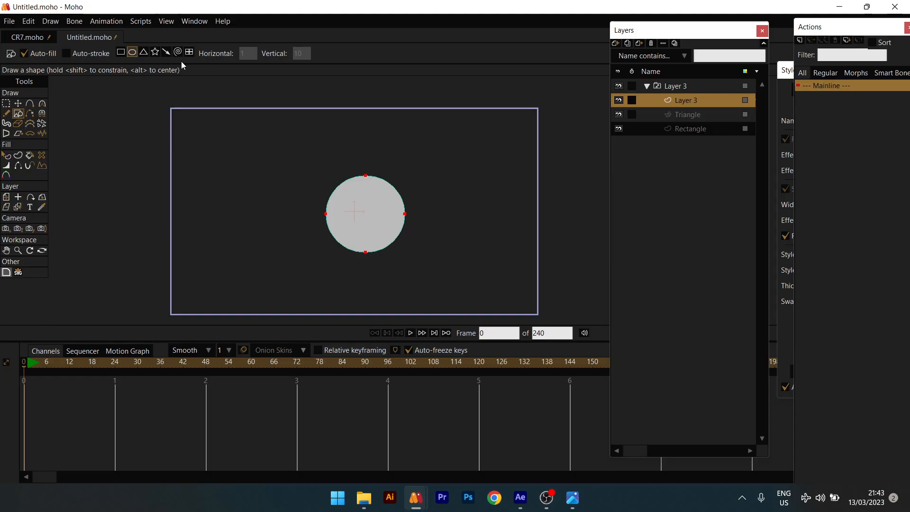
Compare the circle, rectangle and triangle by selecting the switch layer's children in turn, then reselect the switch layer.
click(686, 84)
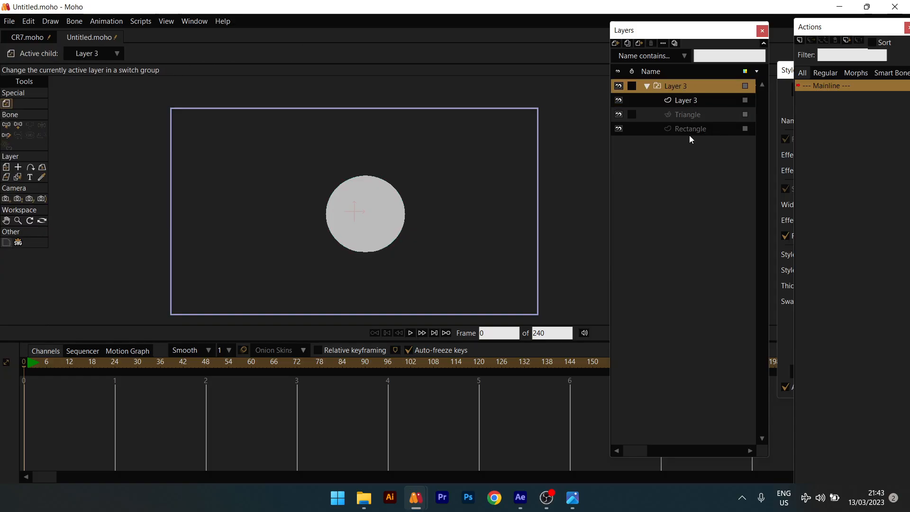
click(689, 129)
click(695, 115)
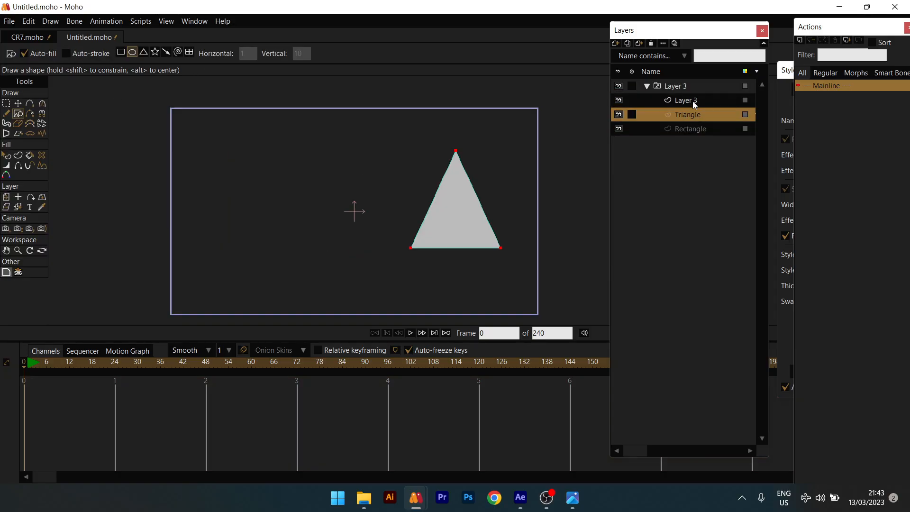
click(692, 101)
click(689, 88)
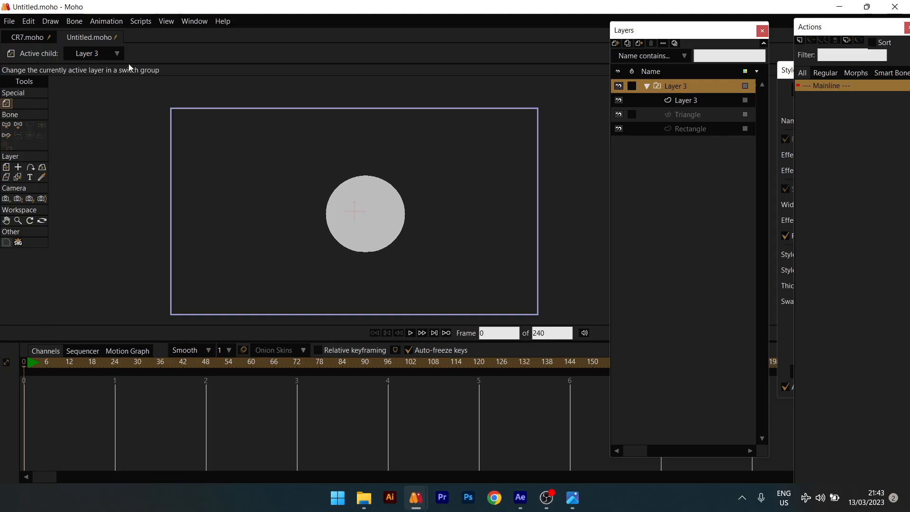
Return to the CR7.moho document.
click(24, 40)
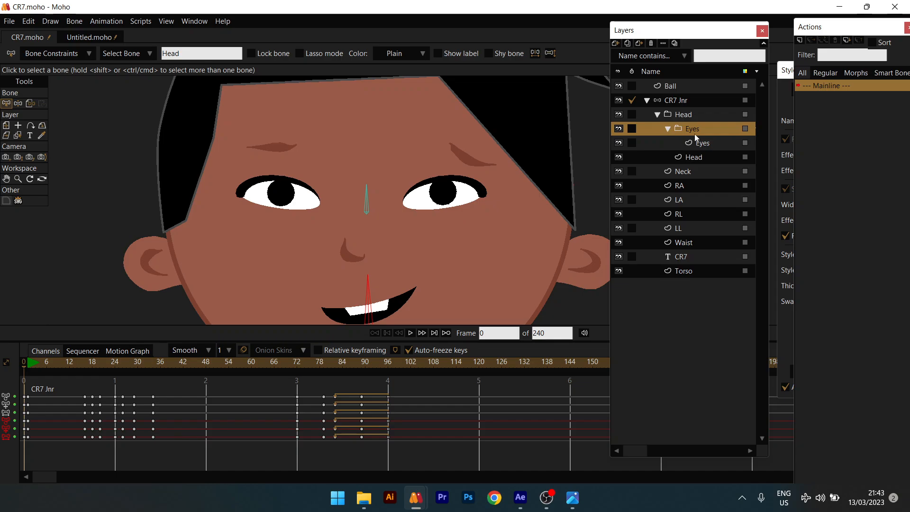
scroll(331, 217, down, 1)
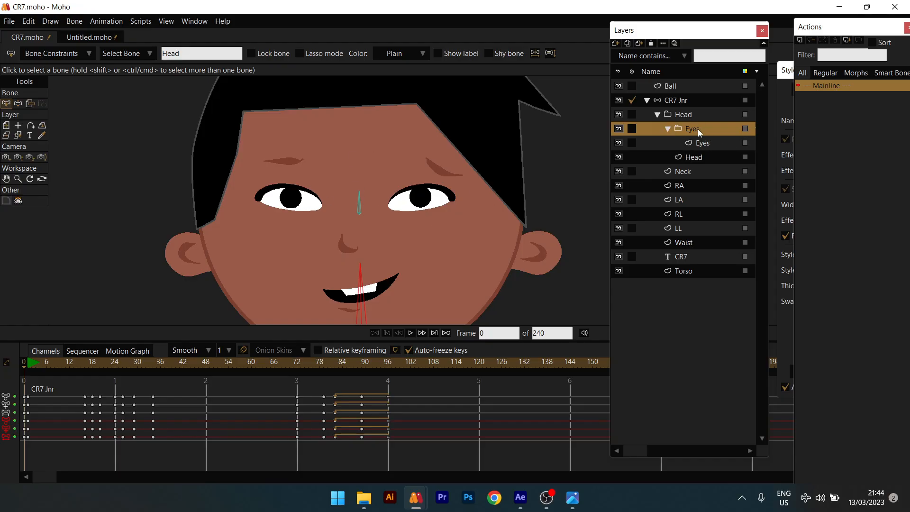
click(615, 43)
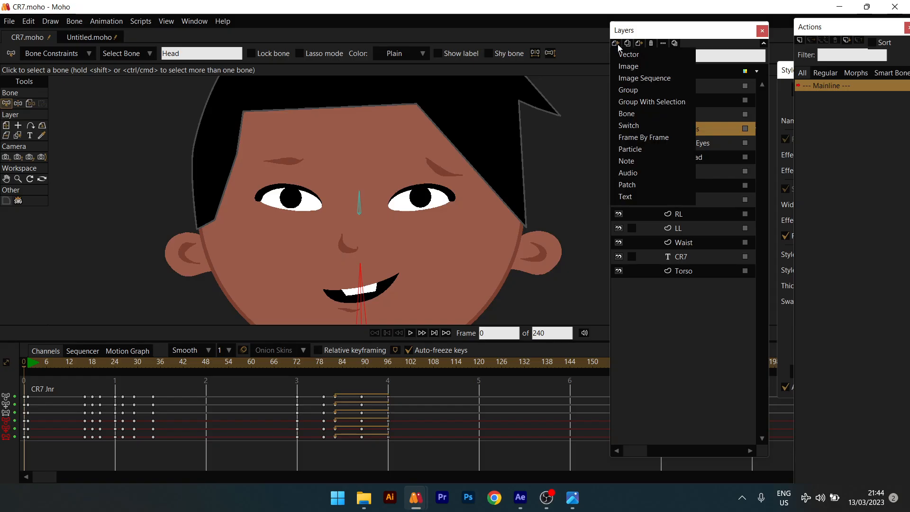
click(636, 129)
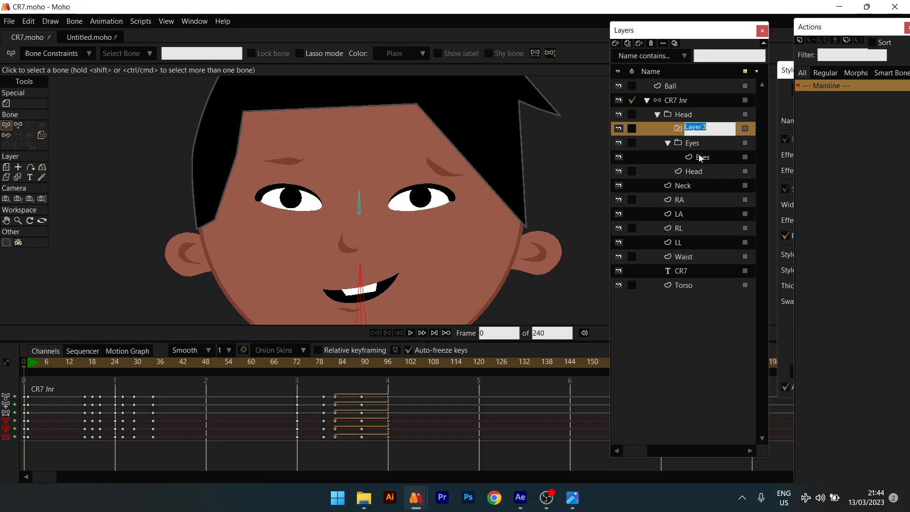
click(703, 157)
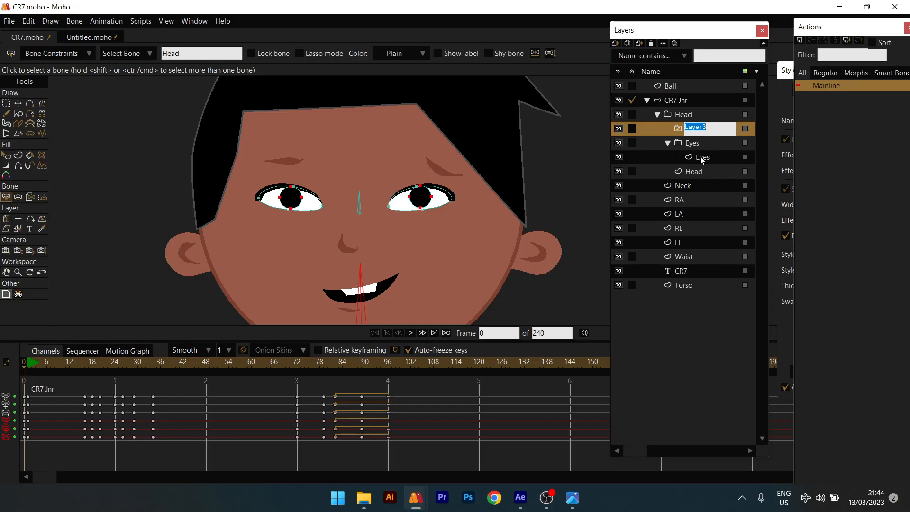
click(685, 129)
click(651, 44)
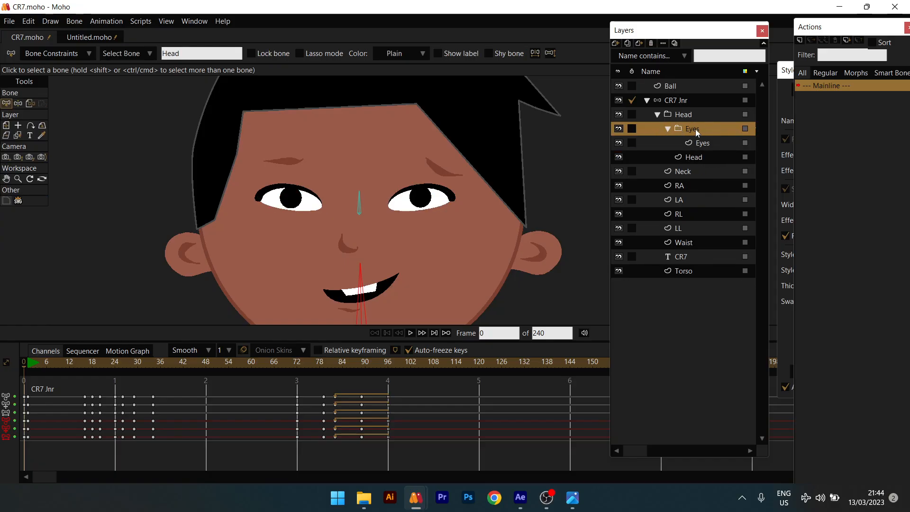
Convert the Eyes group inside Head to a switch layer and keep it expanded.
click(666, 129)
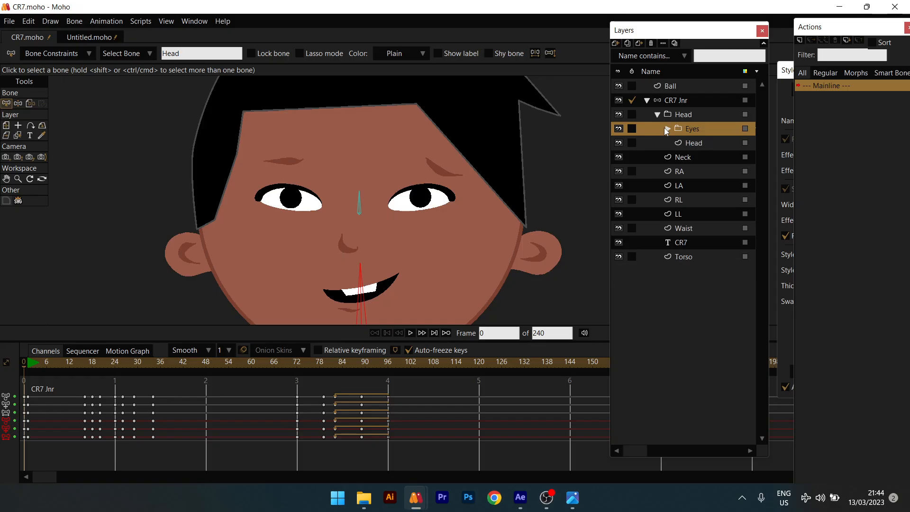
click(666, 128)
right_click(698, 131)
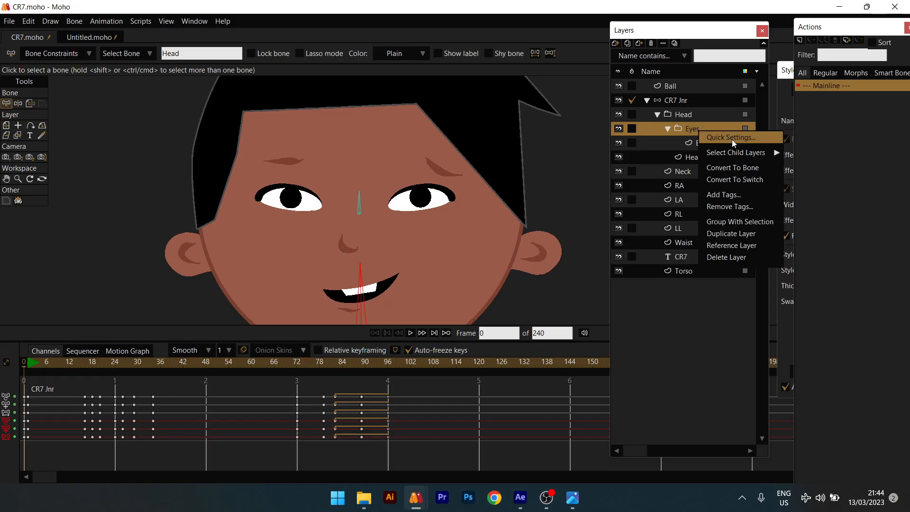
click(729, 179)
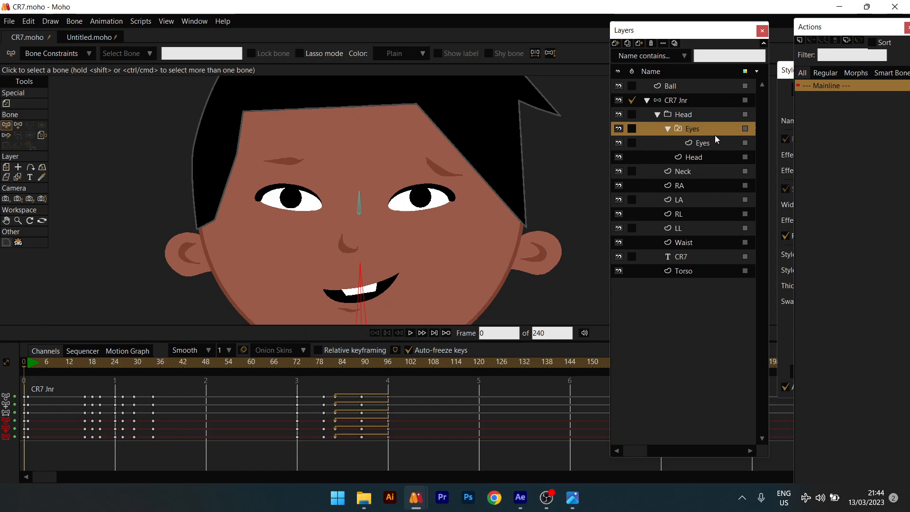
click(703, 144)
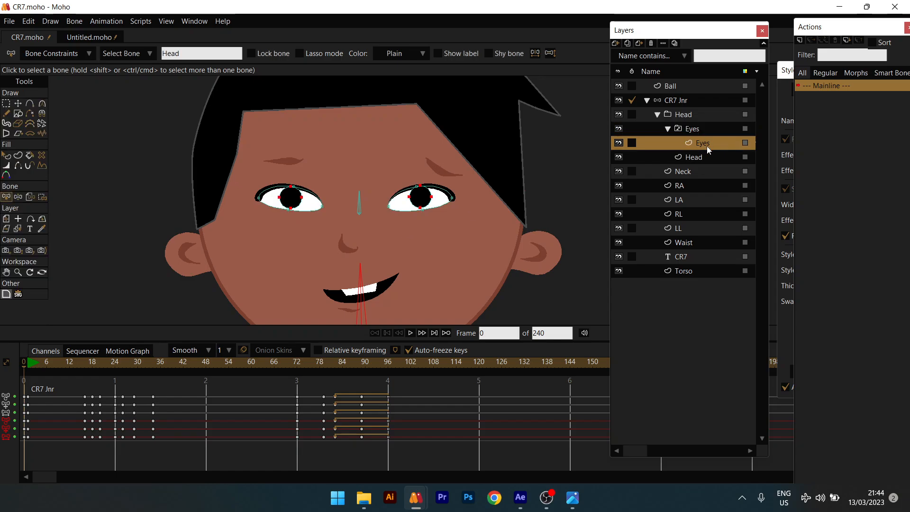
click(678, 131)
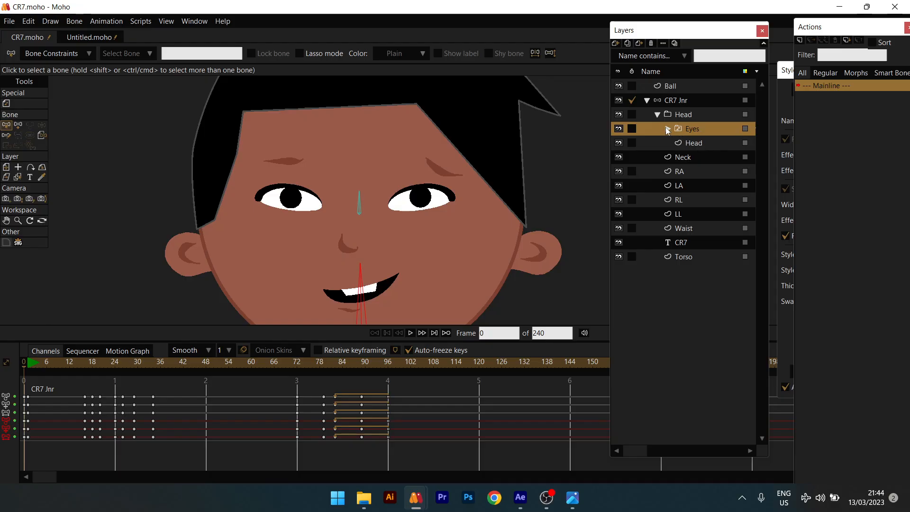
click(667, 128)
Duplicate the Eyes vector layer inside the Eyes switch layer and name the copy Open.
click(703, 144)
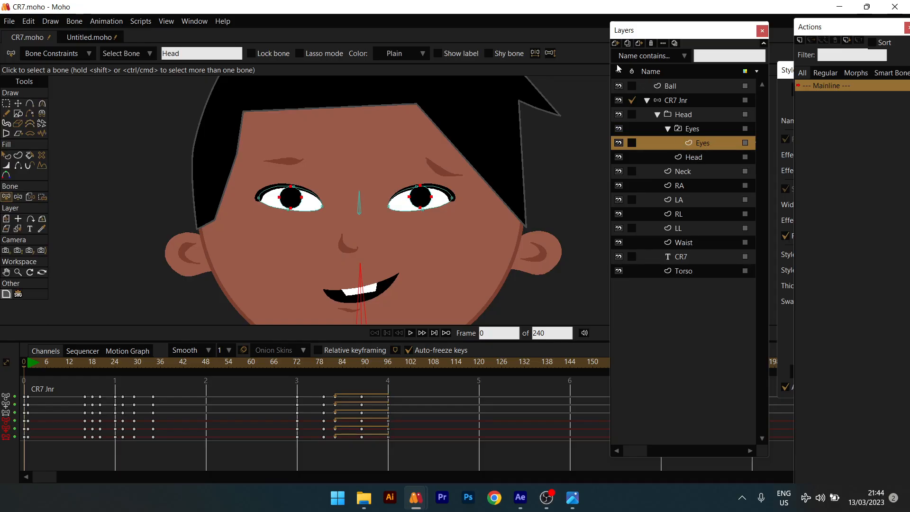
click(639, 42)
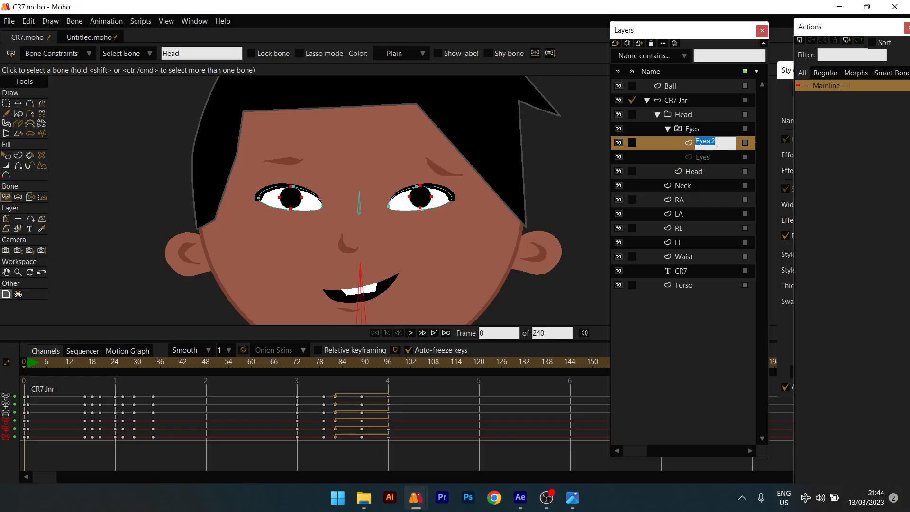
text(Open)
key(Return)
Rename the original Eyes vector layer below Open as Closed.
click(703, 157)
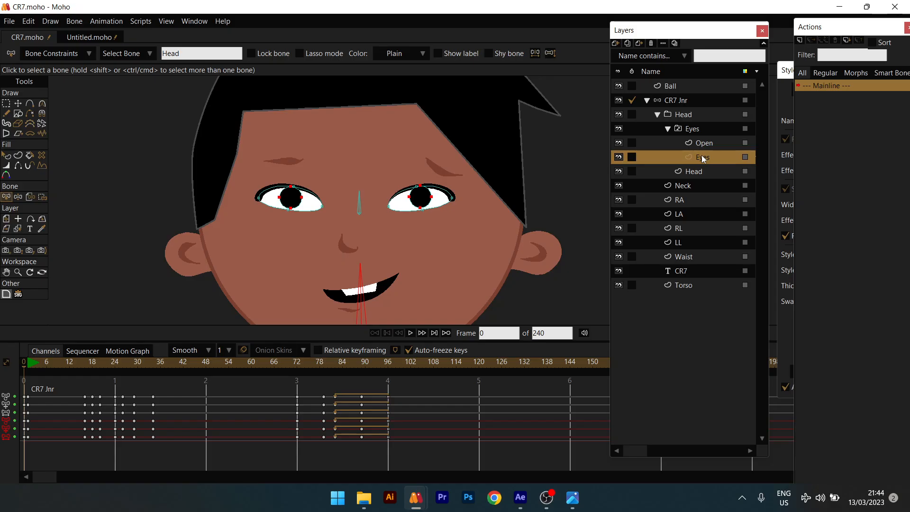
double_click(703, 158)
text(Clo)
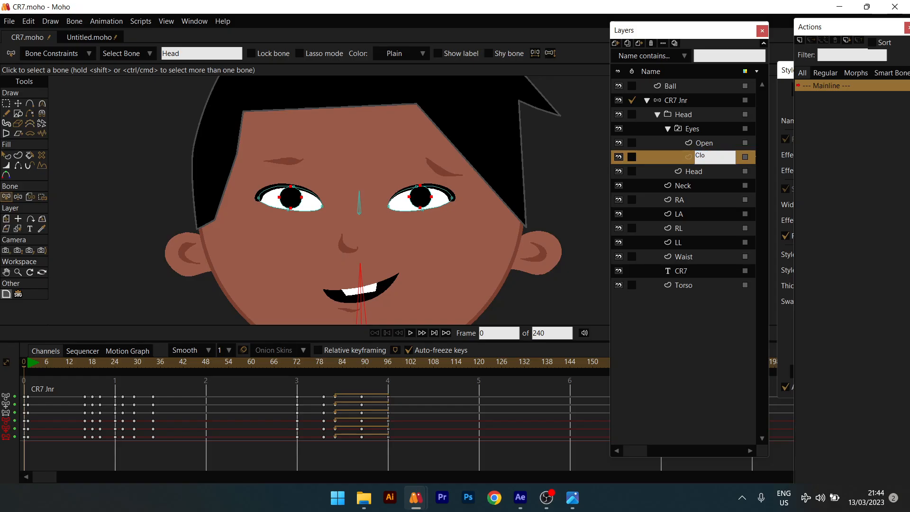
text(sed)
key(Return)
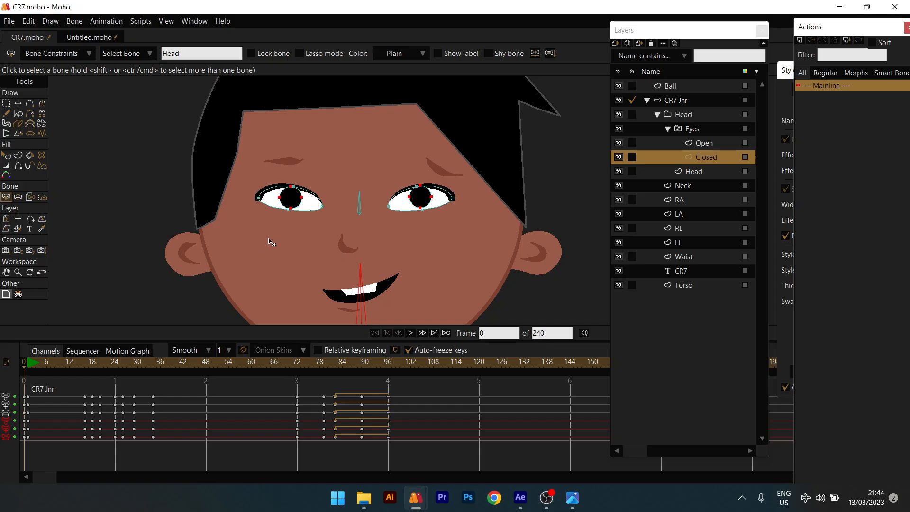
Delete both black pupils from the eyes on the Closed layer.
scroll(269, 242, up, 3)
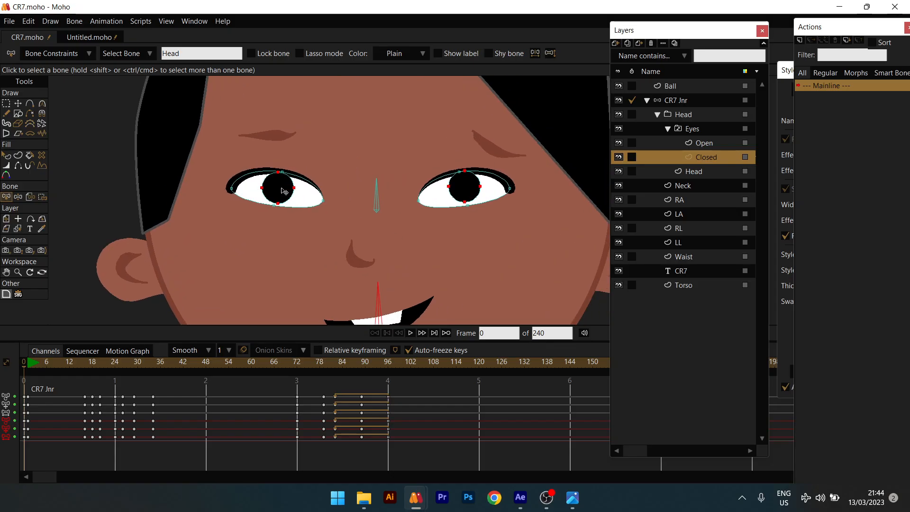
key(t)
click(283, 191)
key(Delete)
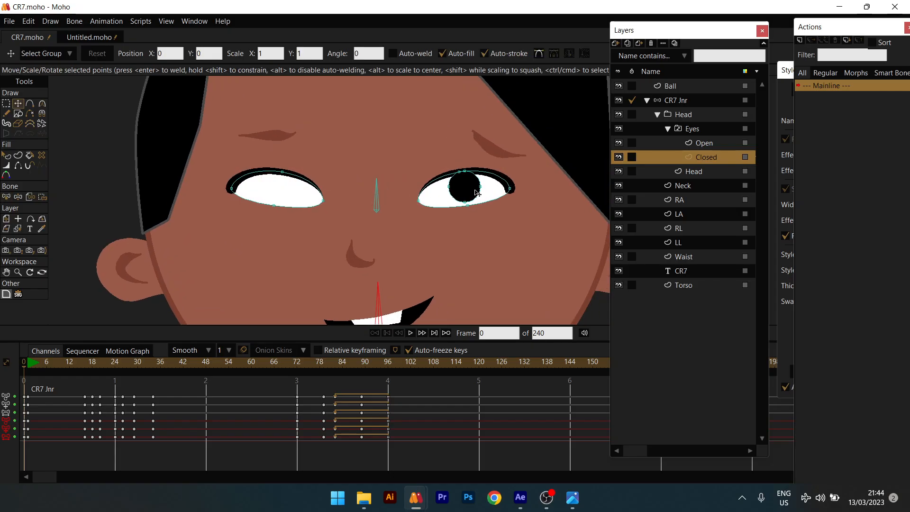
click(474, 193)
key(Delete)
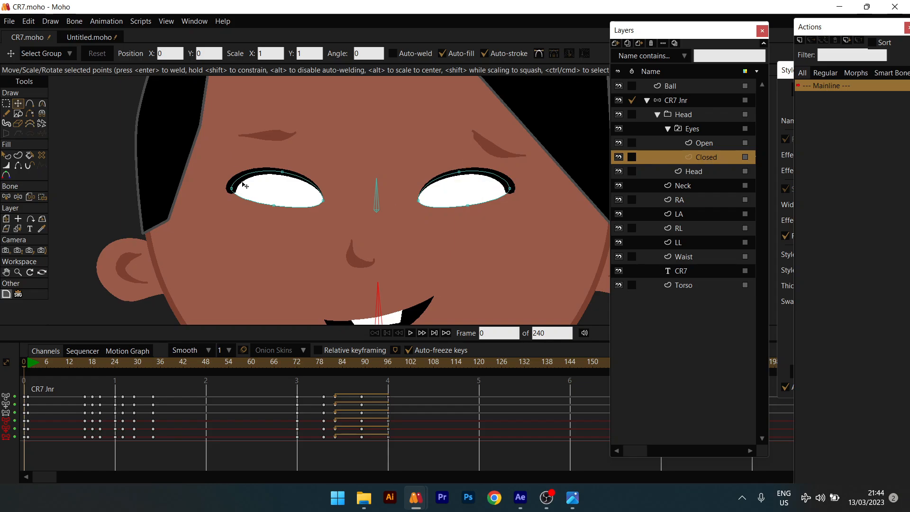
Peak the inner and outer corner points of both eyes on the Closed layer so the corners are sharp.
click(266, 189)
click(214, 177)
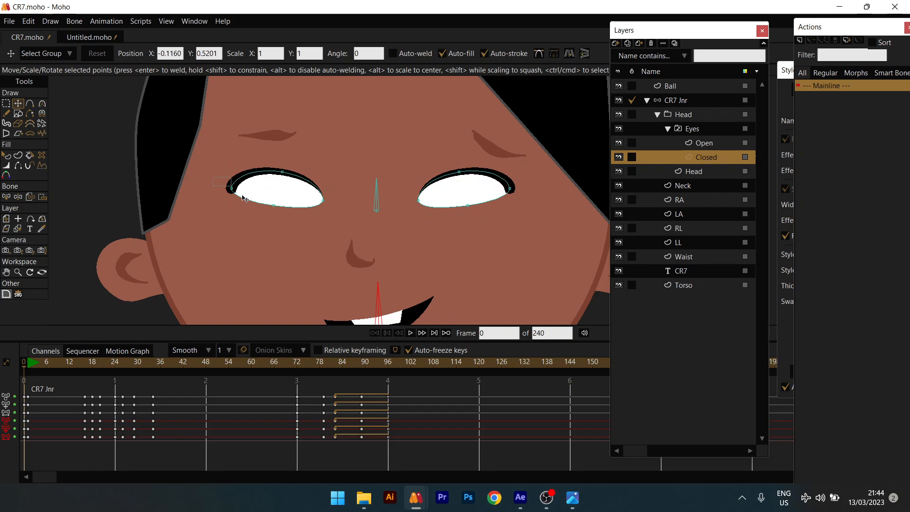
click(43, 104)
click(162, 53)
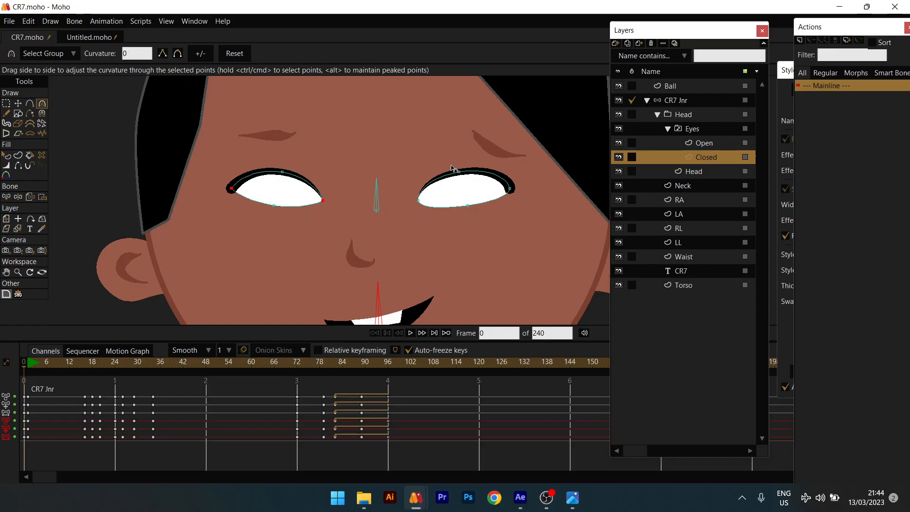
drag(458, 216, 461, 217)
drag(530, 184, 497, 202)
click(162, 53)
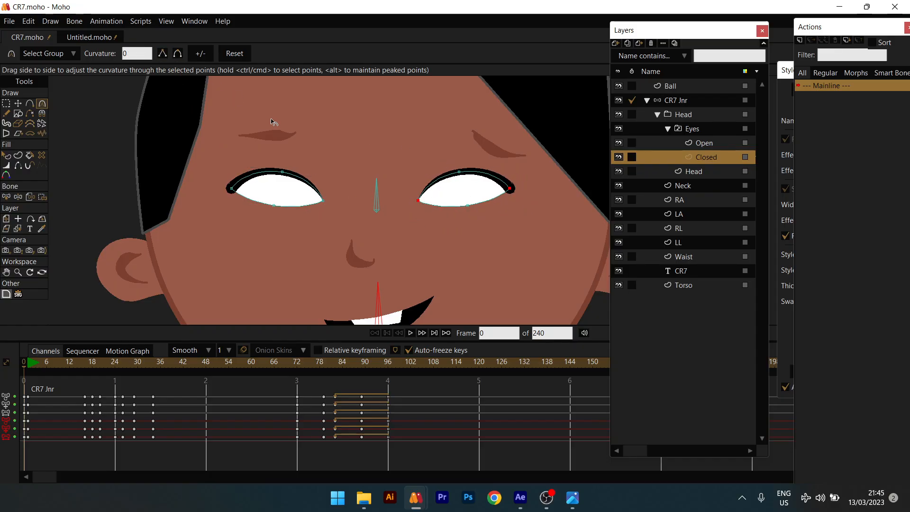
Squash all points of both eyes on the Closed layer vertically into thin closed-eye lines.
key(t)
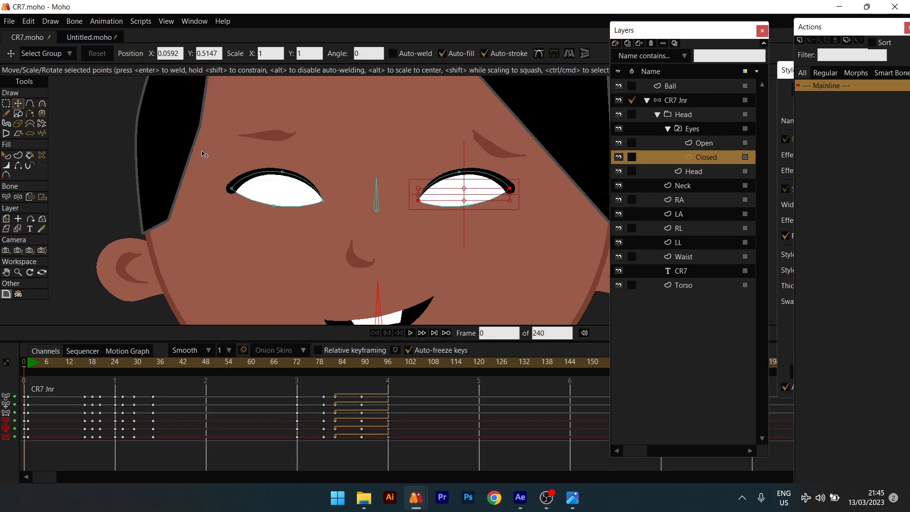
drag(204, 155, 550, 231)
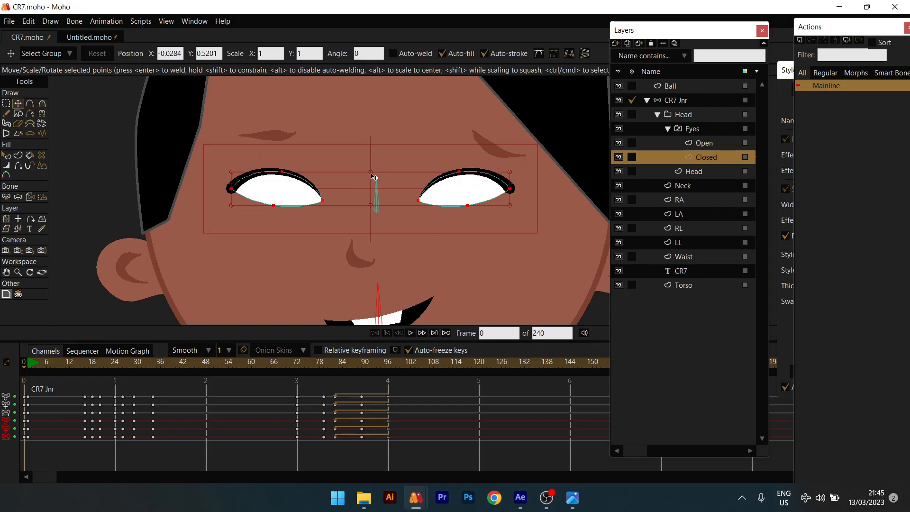
drag(370, 178, 373, 193)
key(q)
scroll(377, 192, down, 3)
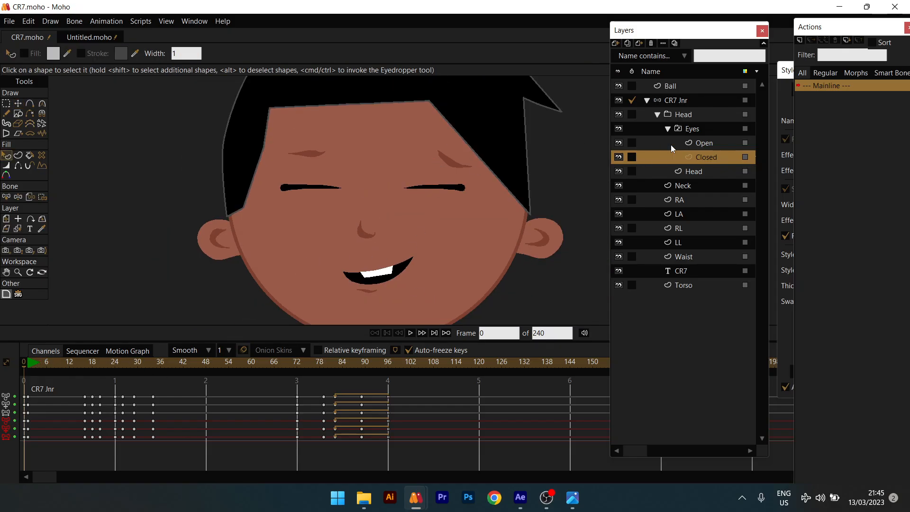
Alternate between the Open and Closed layers to compare the two eye drawings on the face.
click(714, 143)
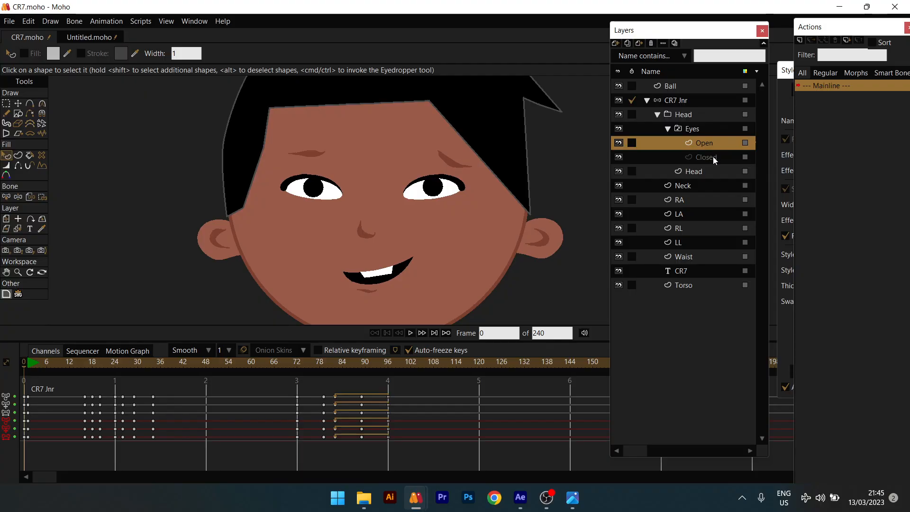
click(713, 157)
click(713, 142)
click(712, 153)
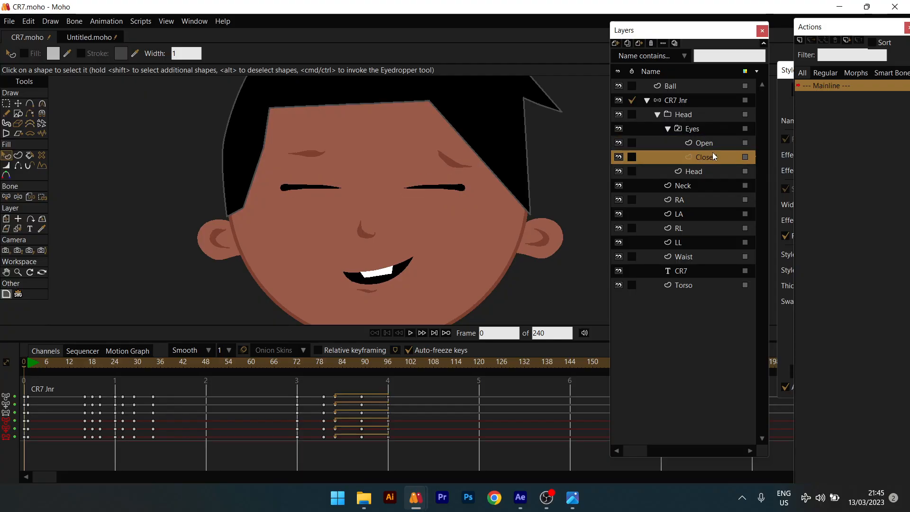
click(710, 139)
click(709, 155)
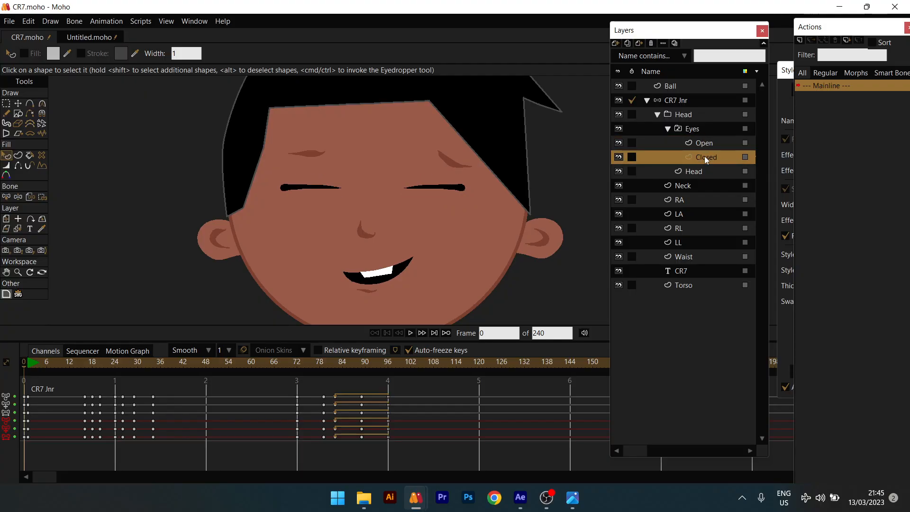
click(697, 144)
Set the active child of the Eyes switch layer to Closed at frame 12.
click(698, 129)
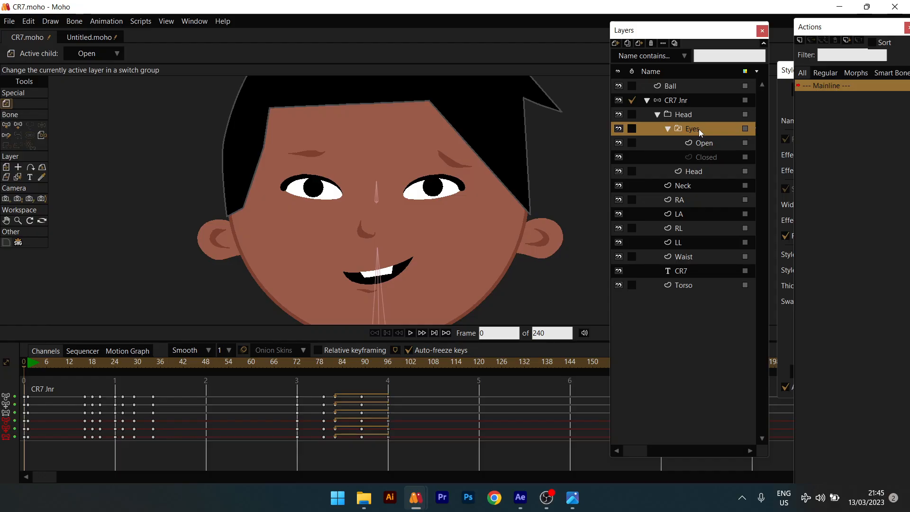
scroll(360, 167, down, 3)
scroll(360, 166, down, 2)
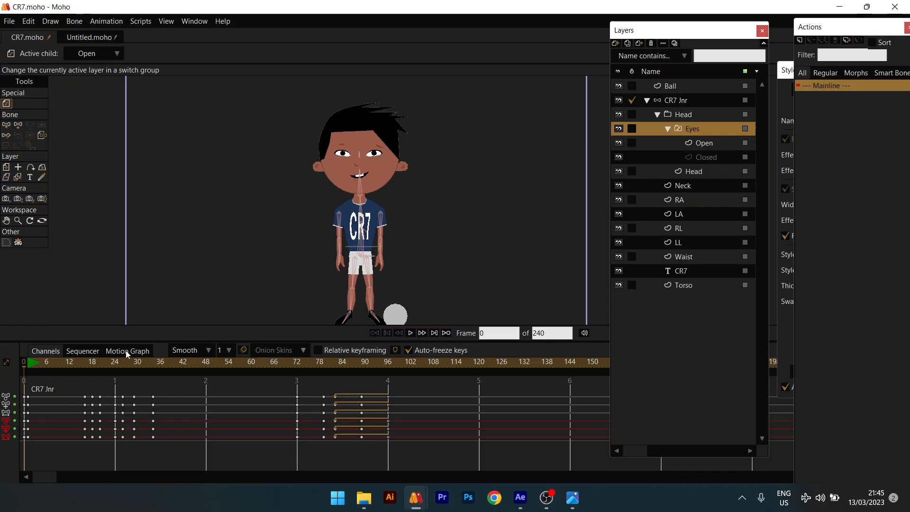
click(69, 362)
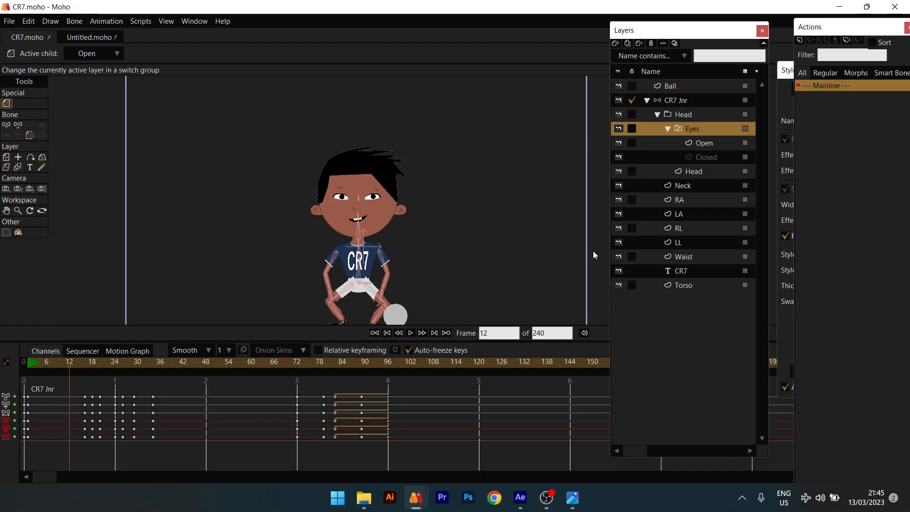
key(b)
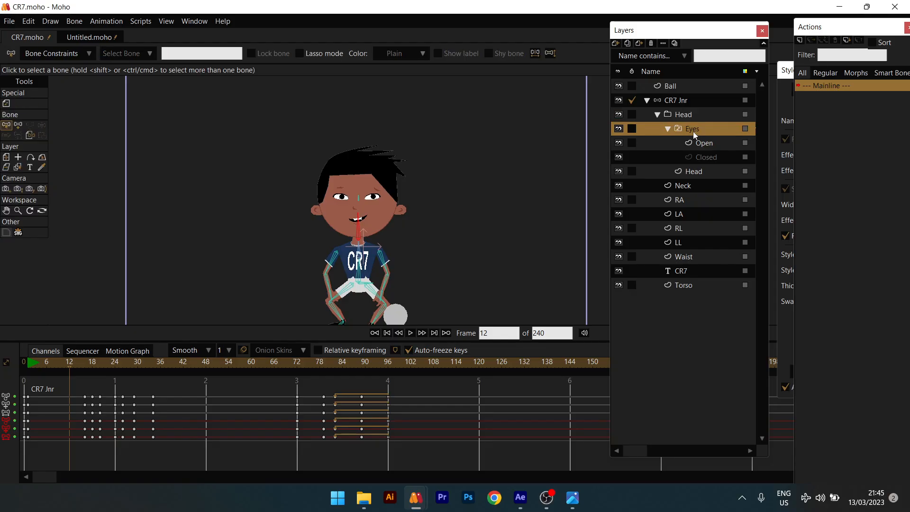
click(6, 103)
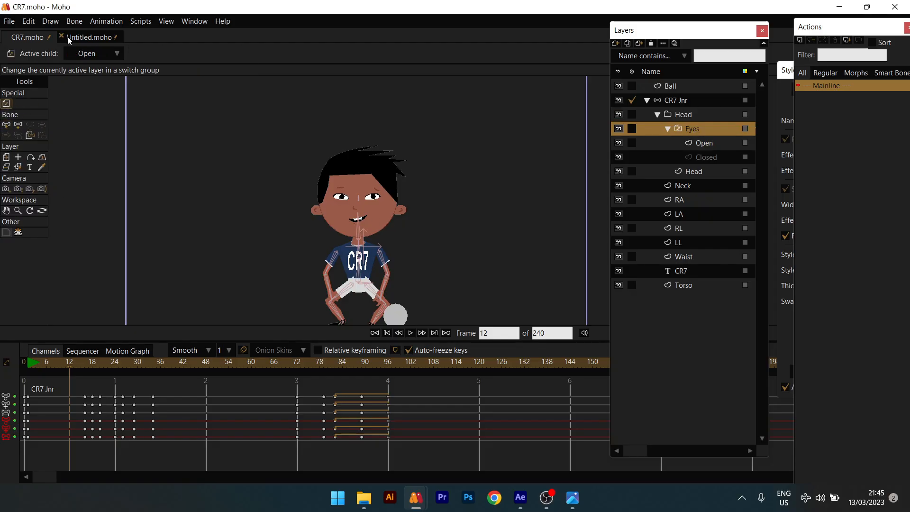
click(90, 54)
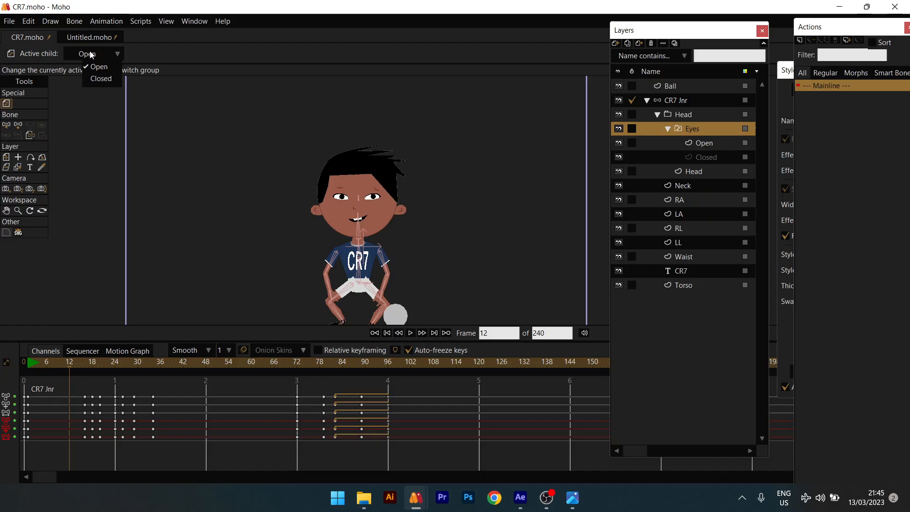
click(91, 55)
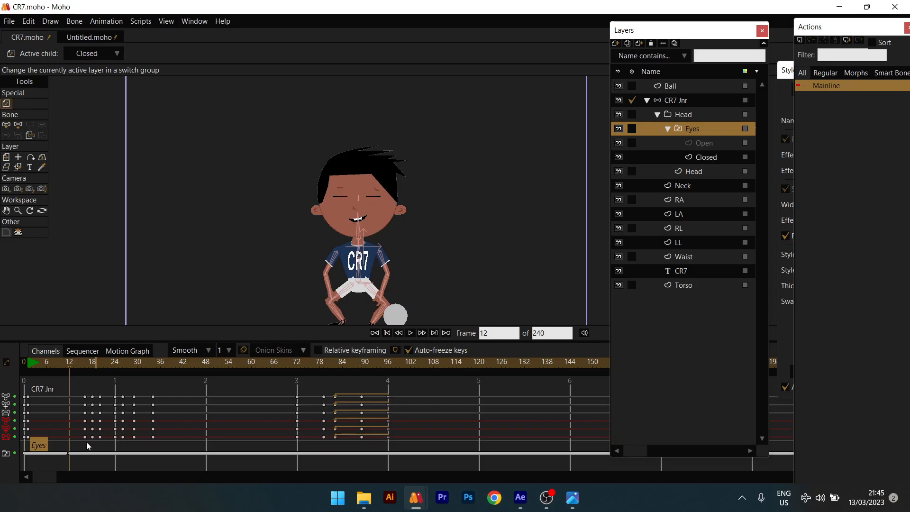
Set the active child of the Eyes switch layer to Open at frame 24.
click(115, 364)
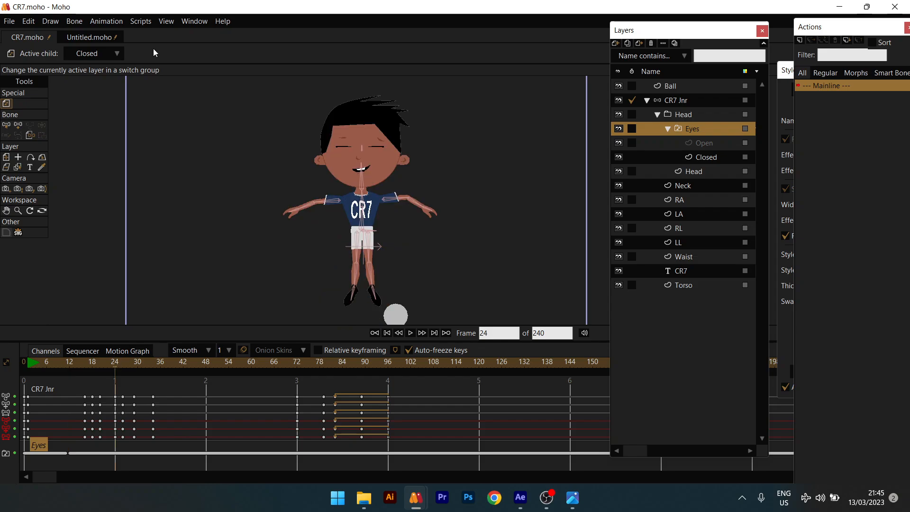
click(116, 53)
click(117, 67)
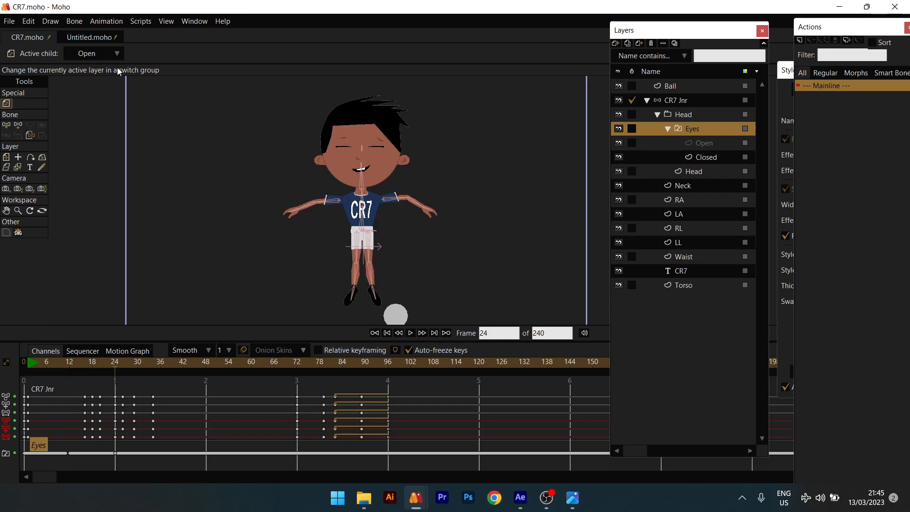
Try the other ways of switching the Eyes layer at frame 24, toggling between Closed and Open.
right_click(688, 131)
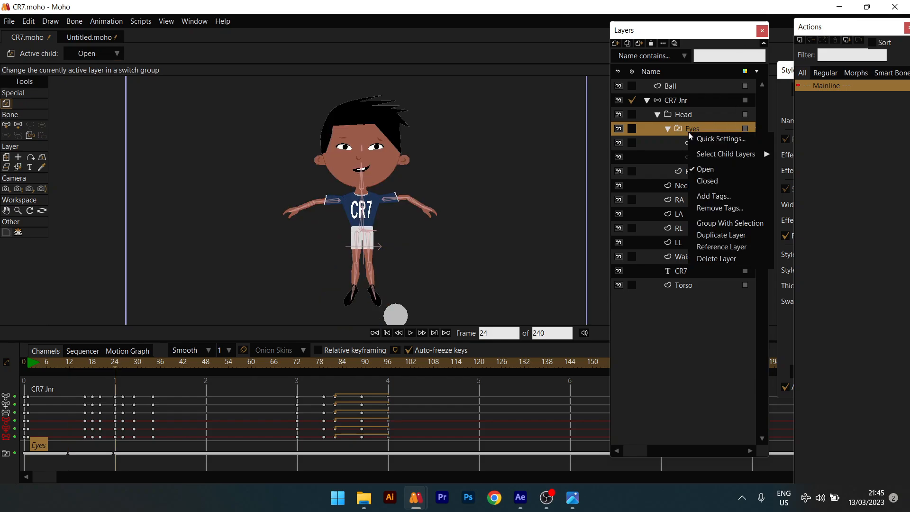
click(725, 181)
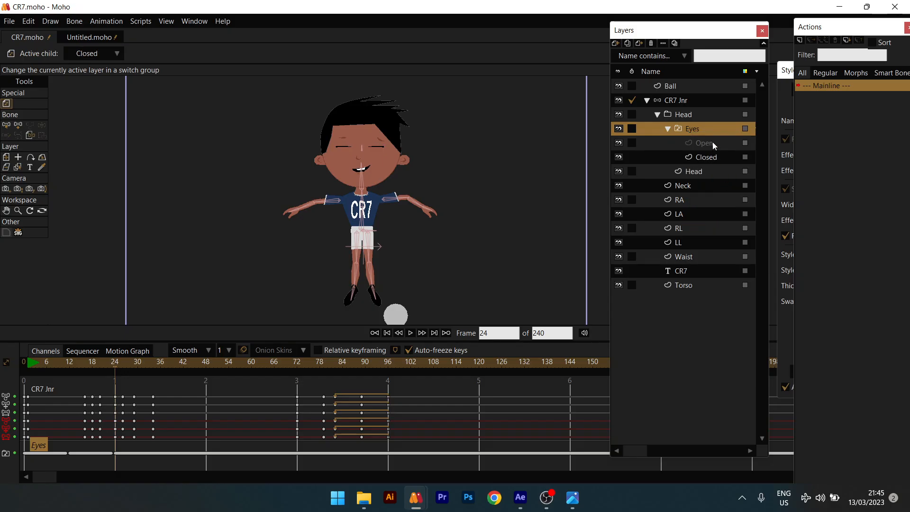
double_click(706, 127)
right_click(707, 127)
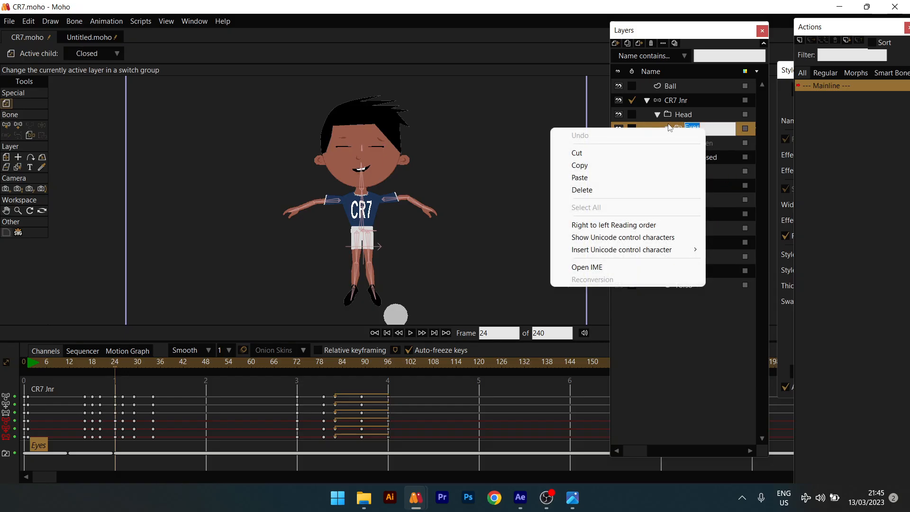
right_click(667, 124)
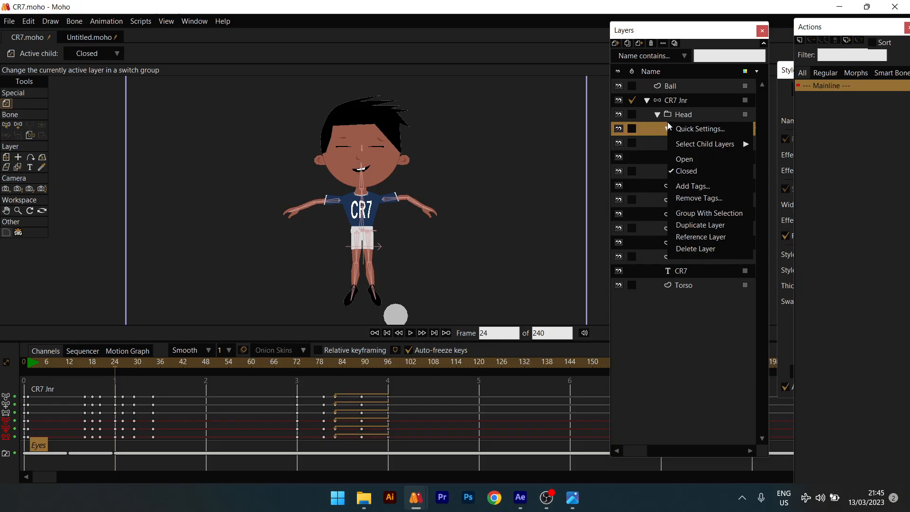
click(688, 160)
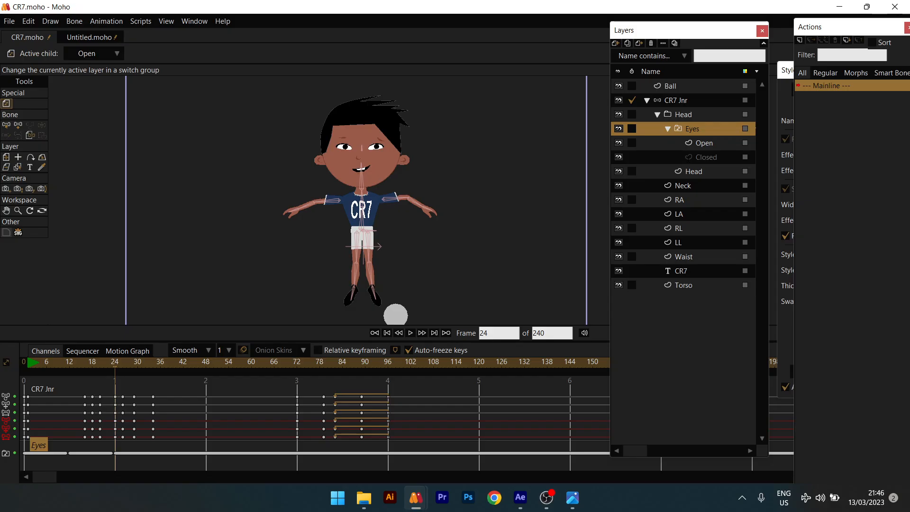
click(719, 158)
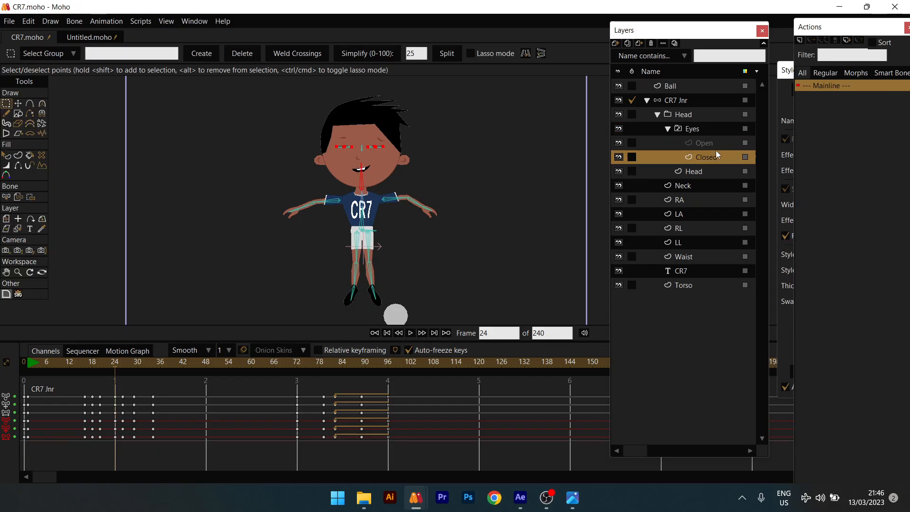
click(715, 146)
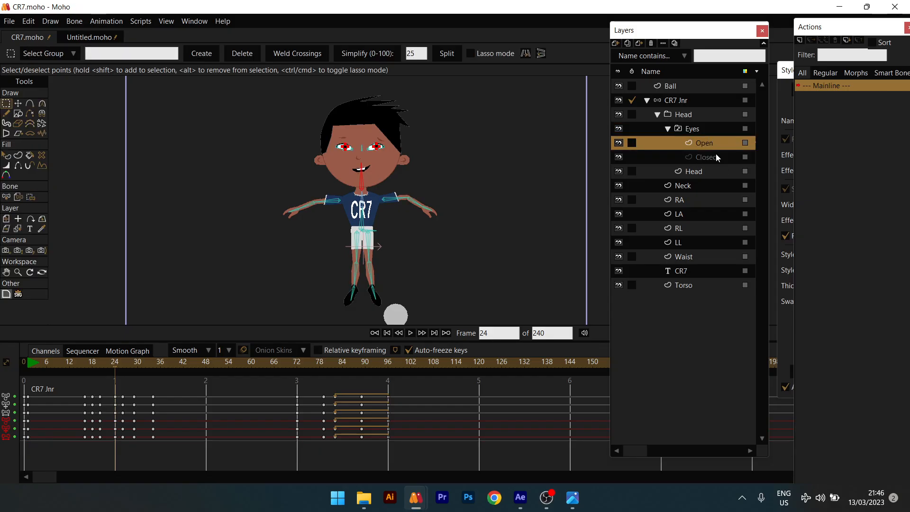
Switch the Eyes layer to its Closed drawing at frame 36.
click(734, 126)
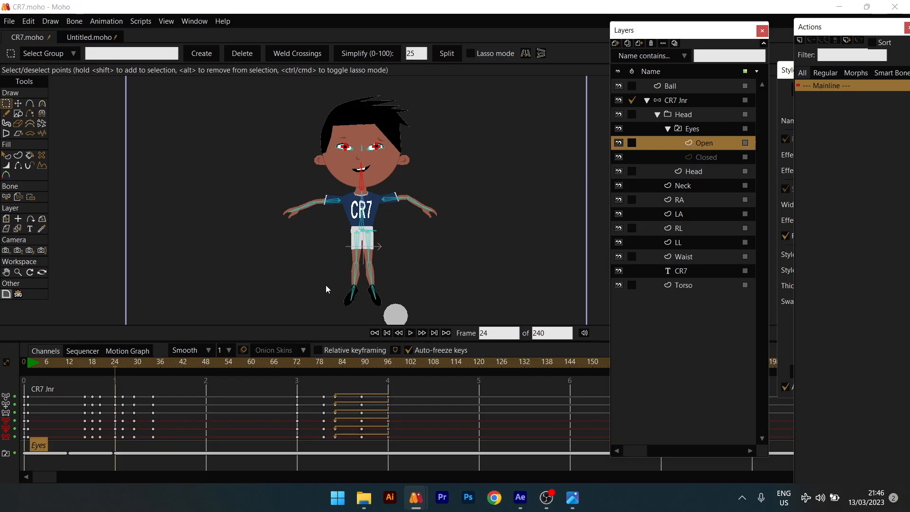
click(161, 363)
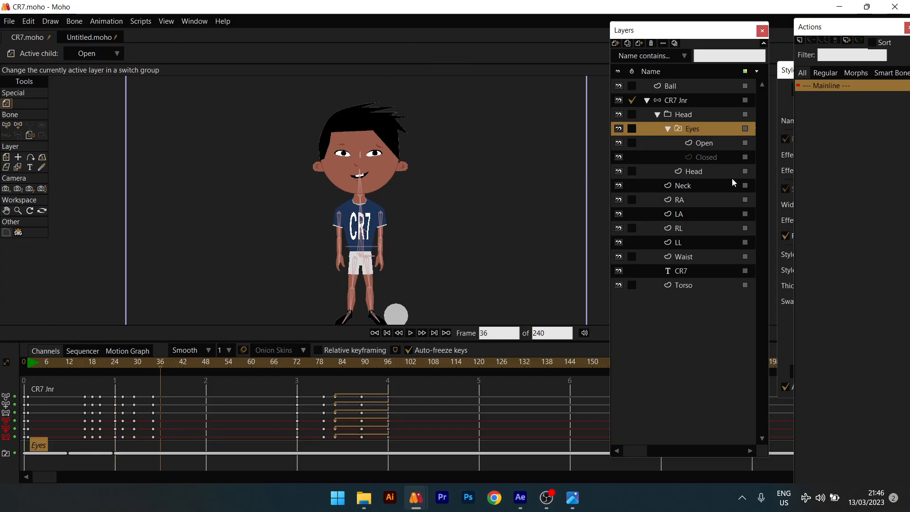
click(720, 157)
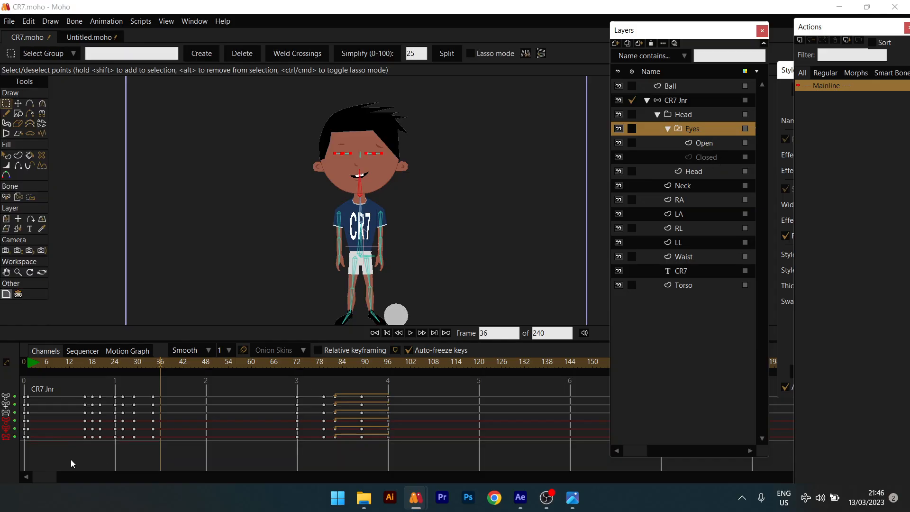
click(688, 129)
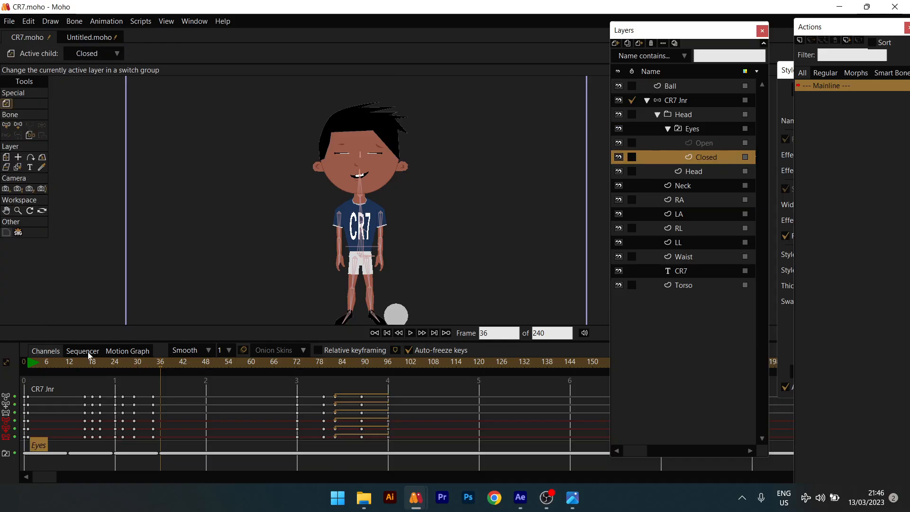
Play the animation from frame 0 to check the blinking, and stop playback.
click(46, 376)
click(25, 378)
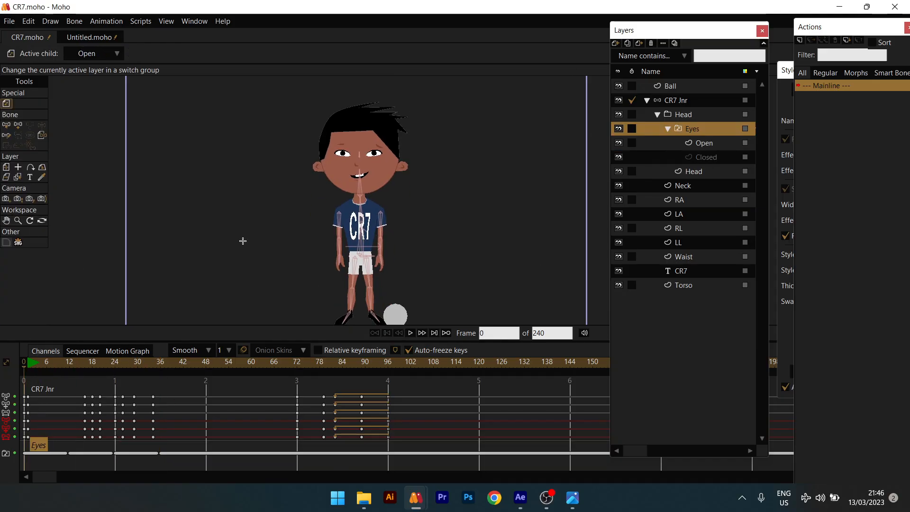
key(space)
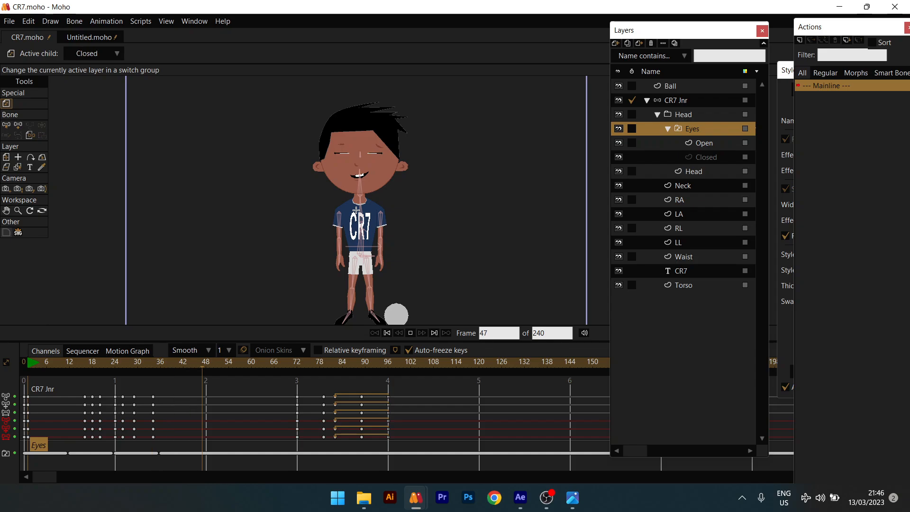
key(space)
Remove the Eyes switch key at frame 36, cycle the frame 24 key back to absolute frame 1, and return to frame 0.
click(166, 454)
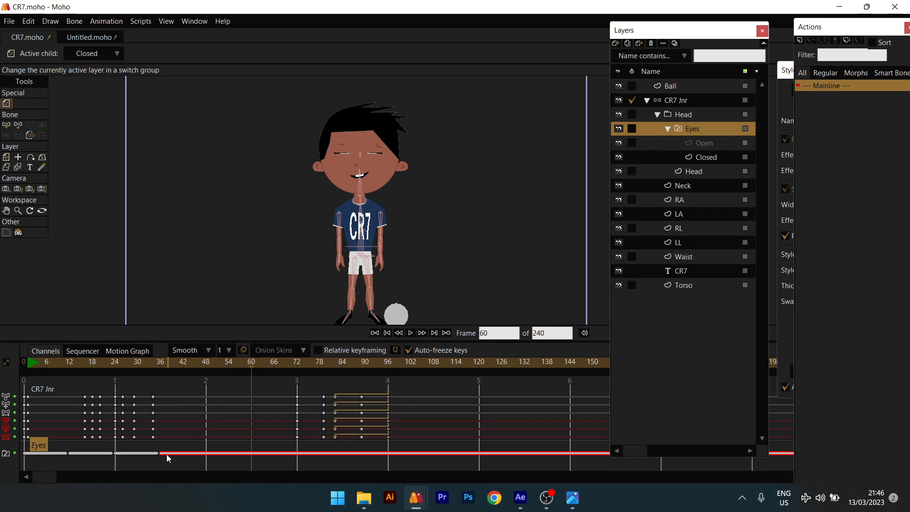
drag(166, 454, 117, 454)
right_click(117, 457)
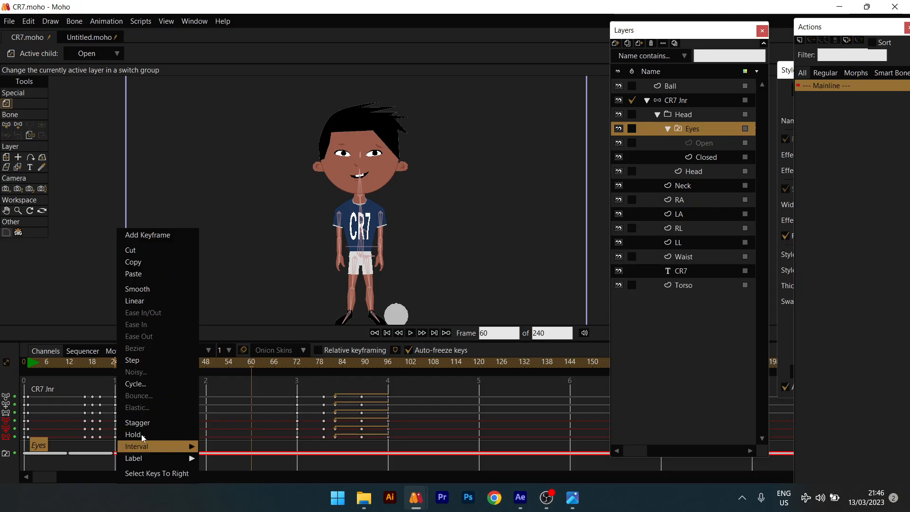
click(151, 466)
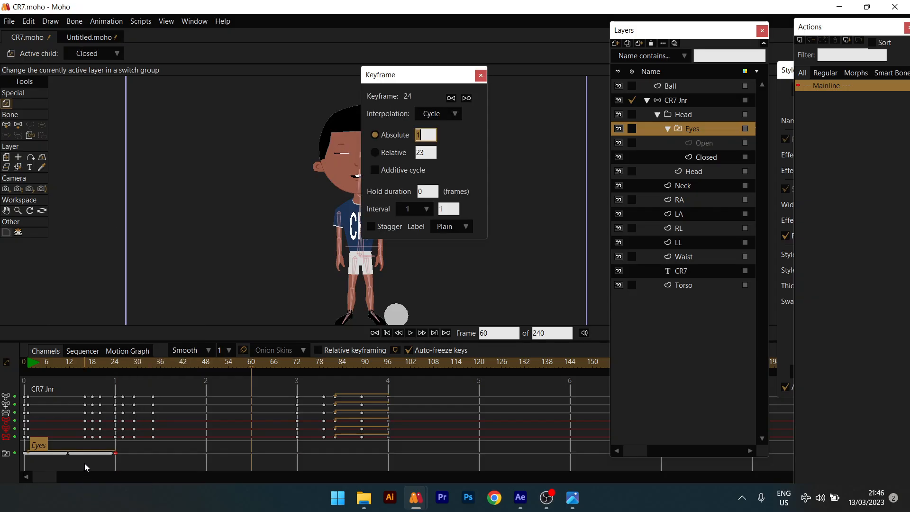
drag(90, 371, 24, 364)
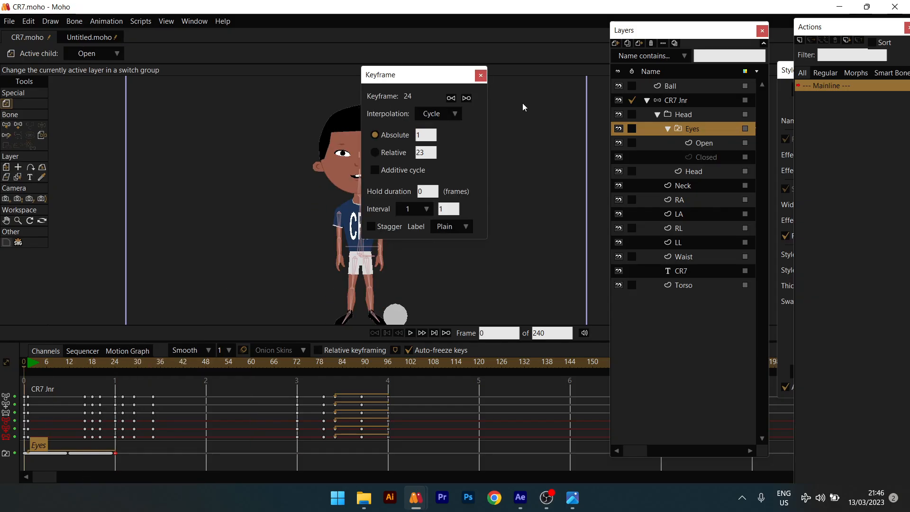
Close the keyframe settings and play the animation from frame 0 to check the cycling blink.
click(478, 79)
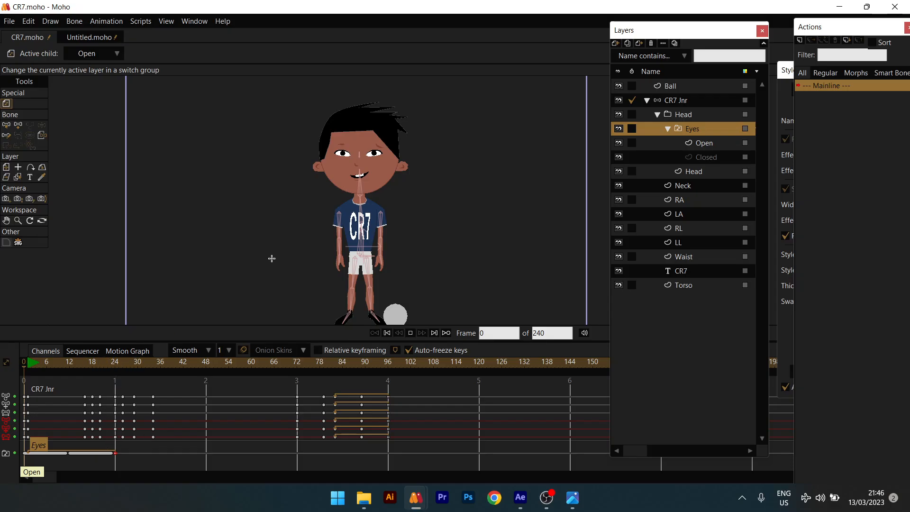
key(space)
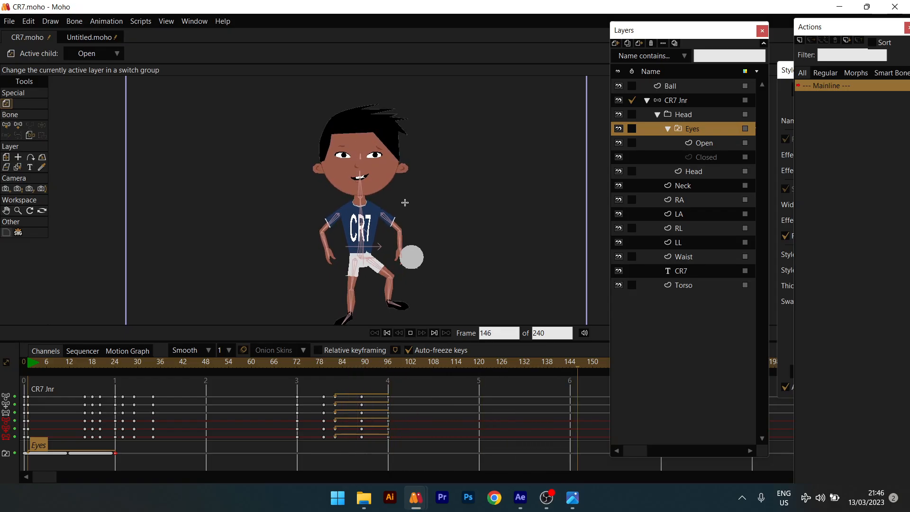
key(space)
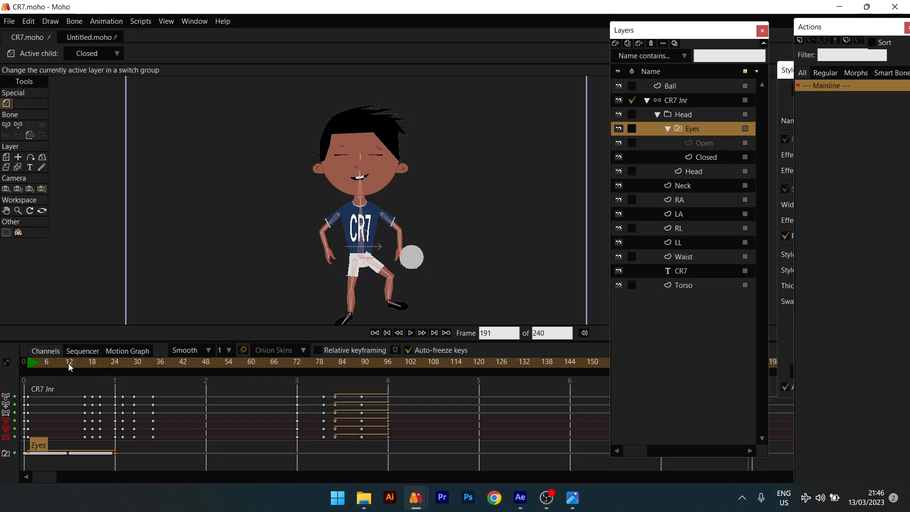
Move the Eyes layer's Closed key to just before the frame 24 key to shorten the blink.
mouse_move(69, 363)
mouse_down()
mouse_move(78, 364)
mouse_move(70, 366)
mouse_up()
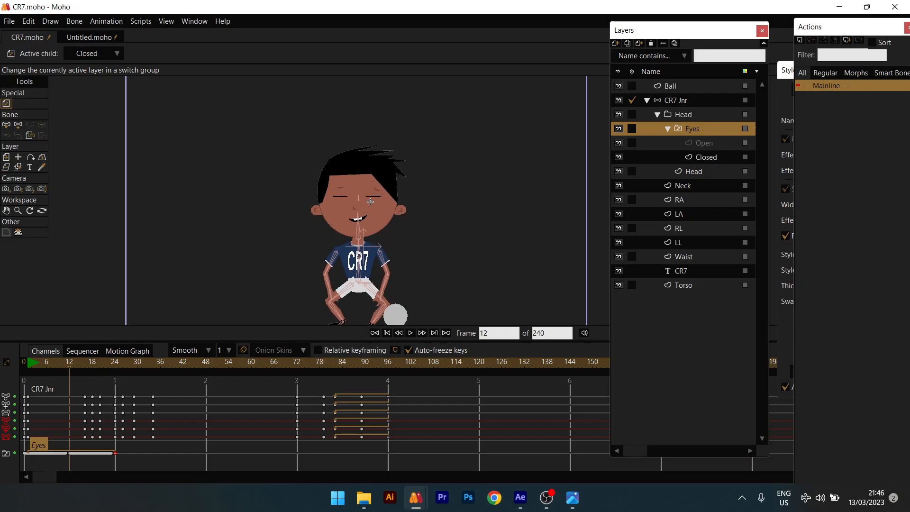
key(ctrl+v)
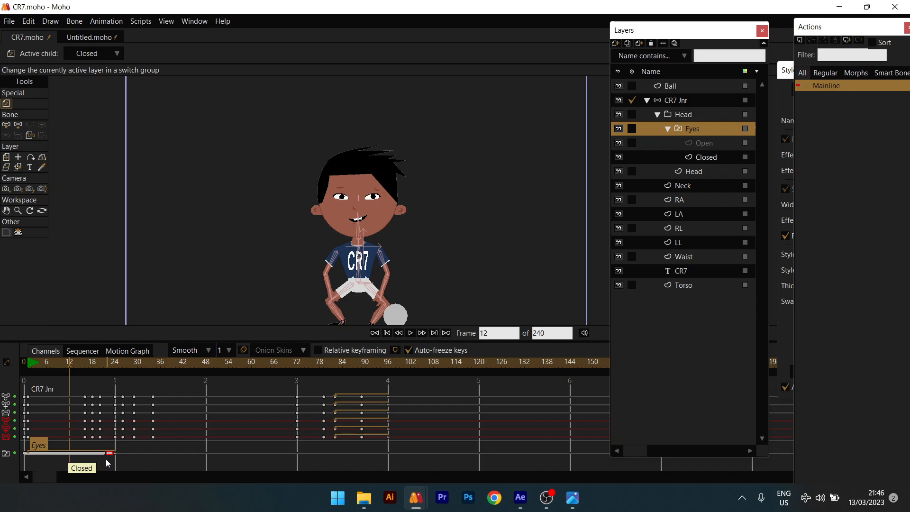
drag(106, 459, 103, 458)
Play the shortened blink from frame 0, viewing it up close on the face, and rewind to frame 0.
drag(71, 365, 23, 363)
key(space)
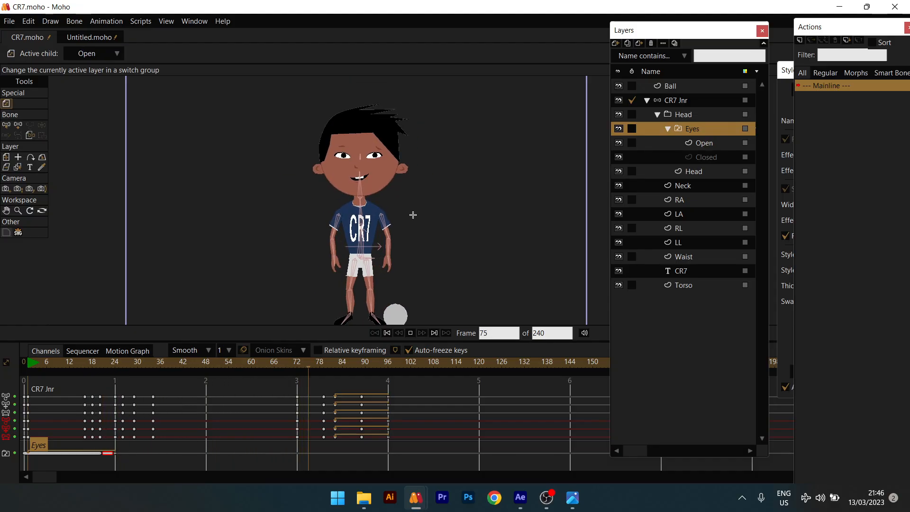
scroll(413, 215, down, 2)
drag(413, 215, 403, 179)
scroll(377, 168, up, 1)
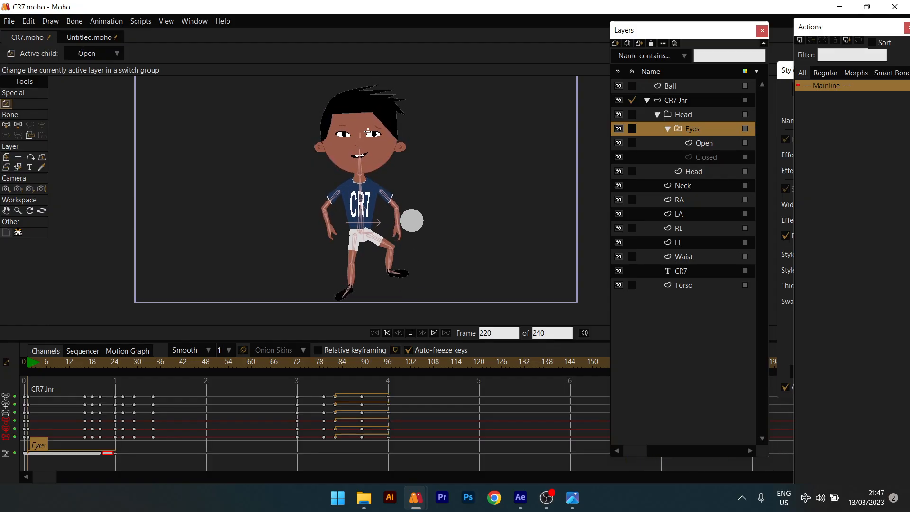
scroll(375, 148, up, 3)
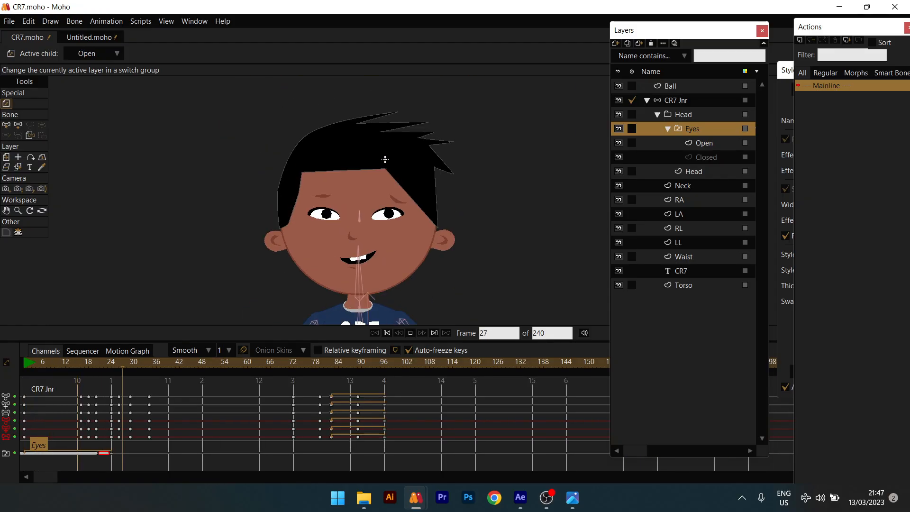
scroll(384, 157, down, 2)
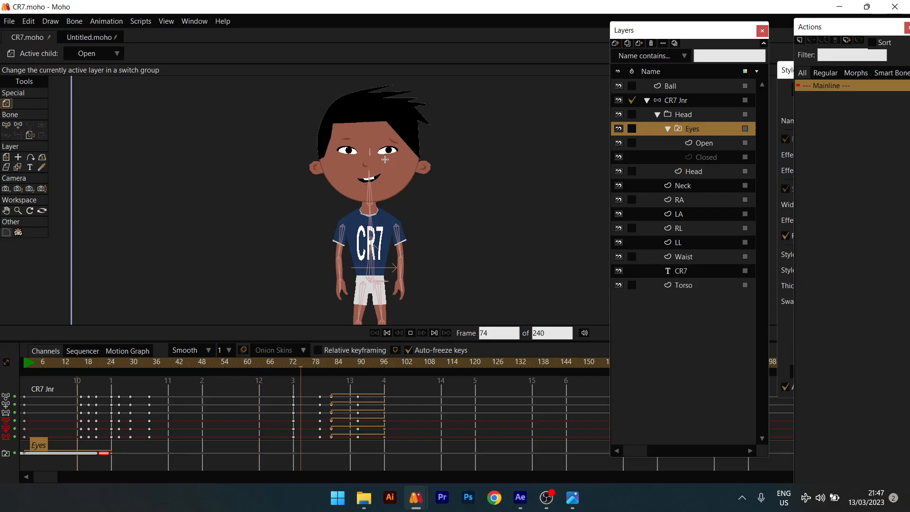
key(space)
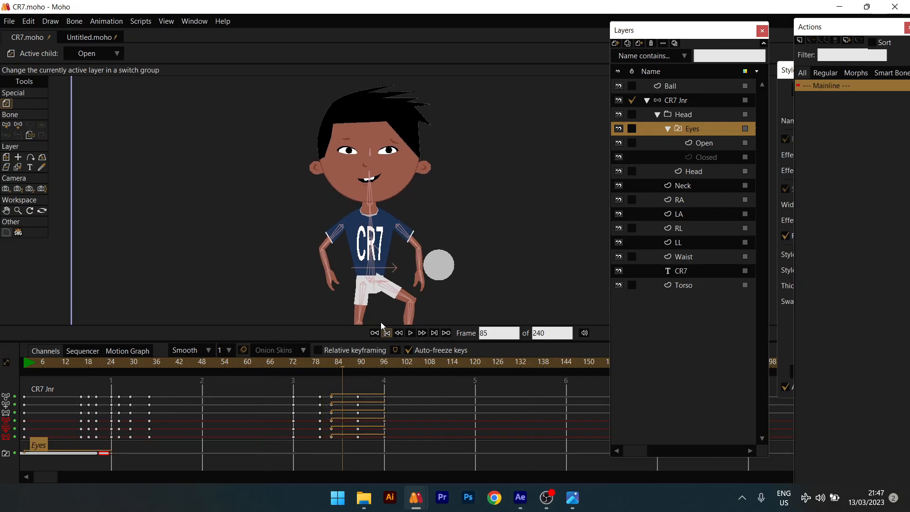
click(381, 322)
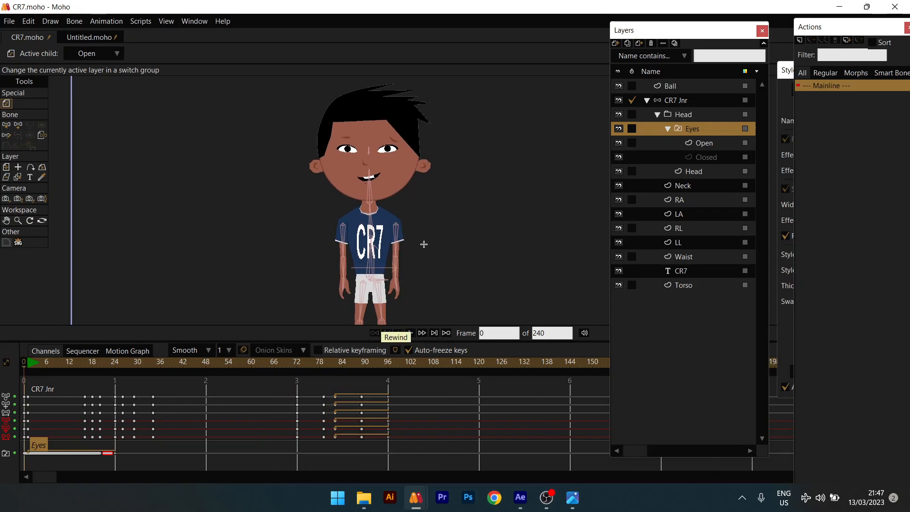
Collapse the Eyes layer, select the Head vector layer, and mark the Head bone as a shy bone.
scroll(418, 256, down, 3)
scroll(415, 268, up, 6)
drag(381, 207, 387, 244)
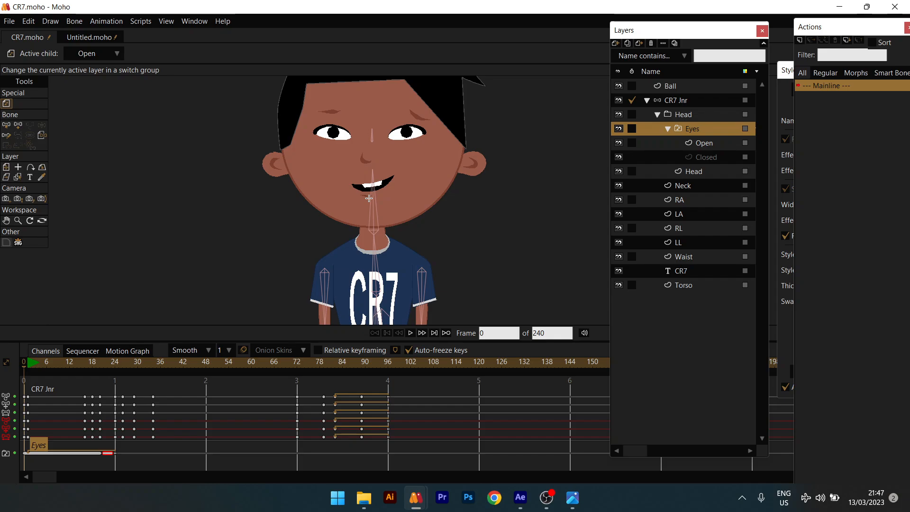
click(668, 129)
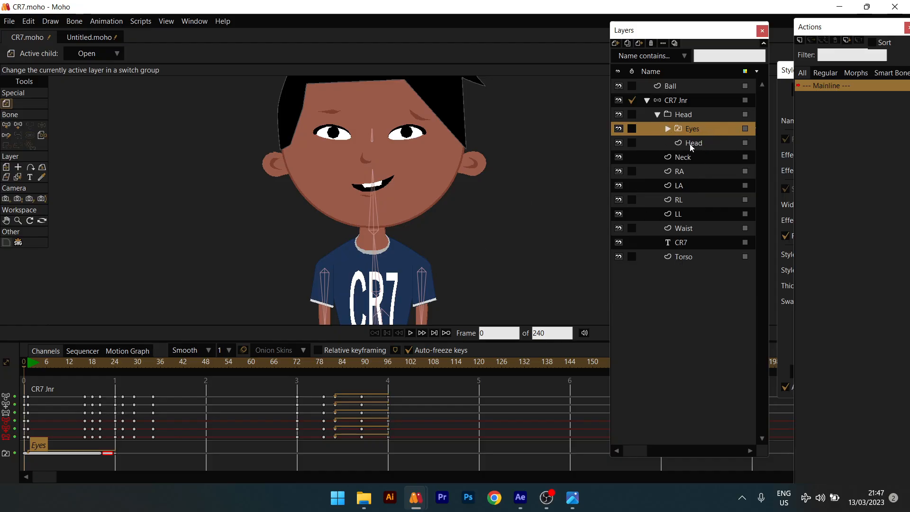
click(690, 144)
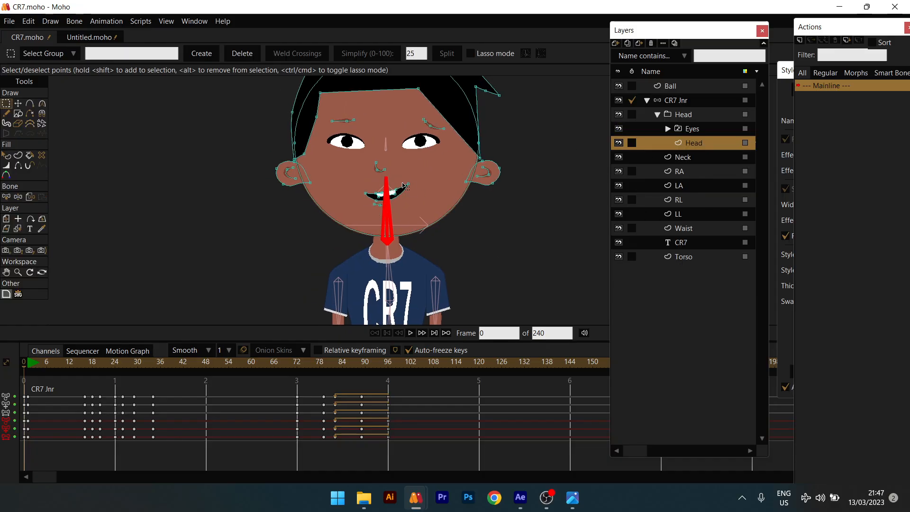
scroll(403, 186, up, 3)
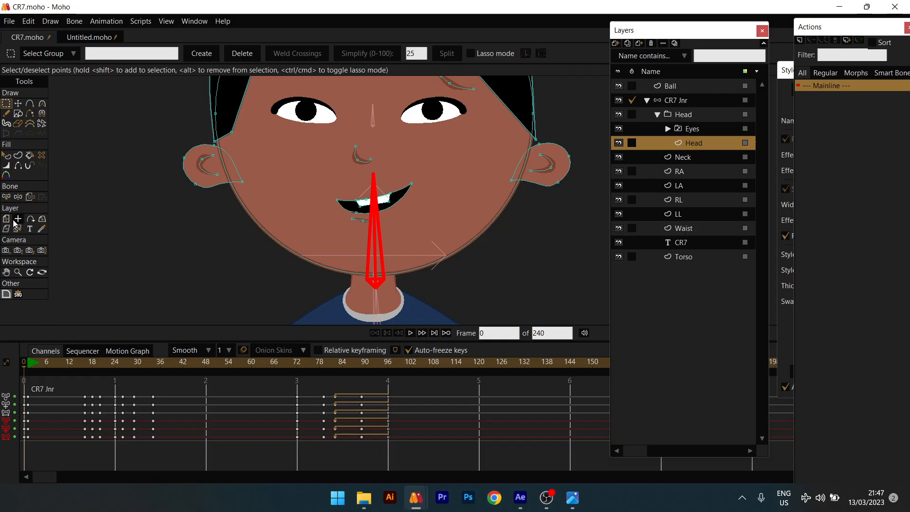
click(6, 197)
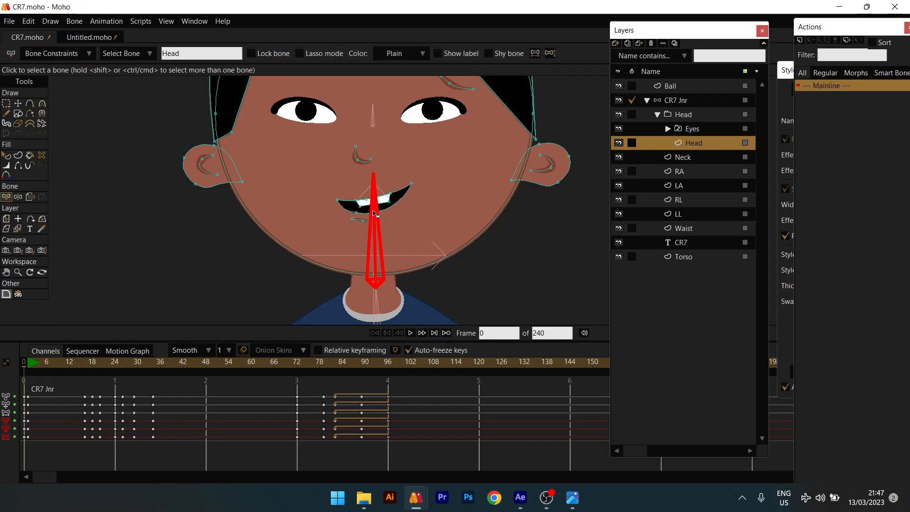
click(502, 53)
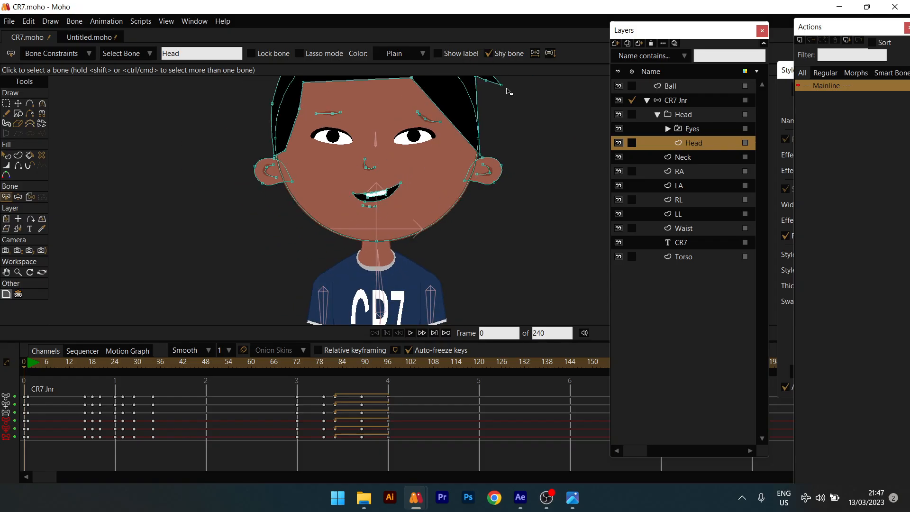
Add a new vector layer above the Head vector layer and name it Mouth.
scroll(379, 194, up, 2)
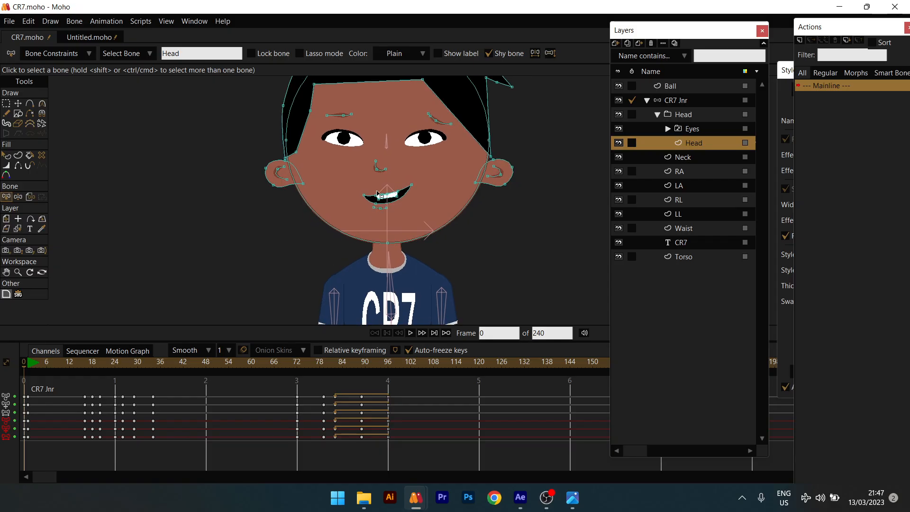
click(615, 44)
click(638, 51)
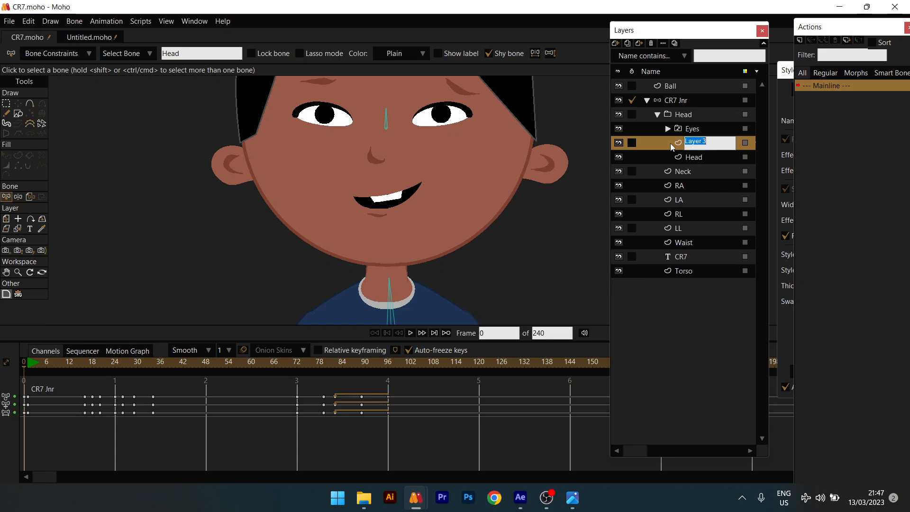
text(Mouth)
key(Return)
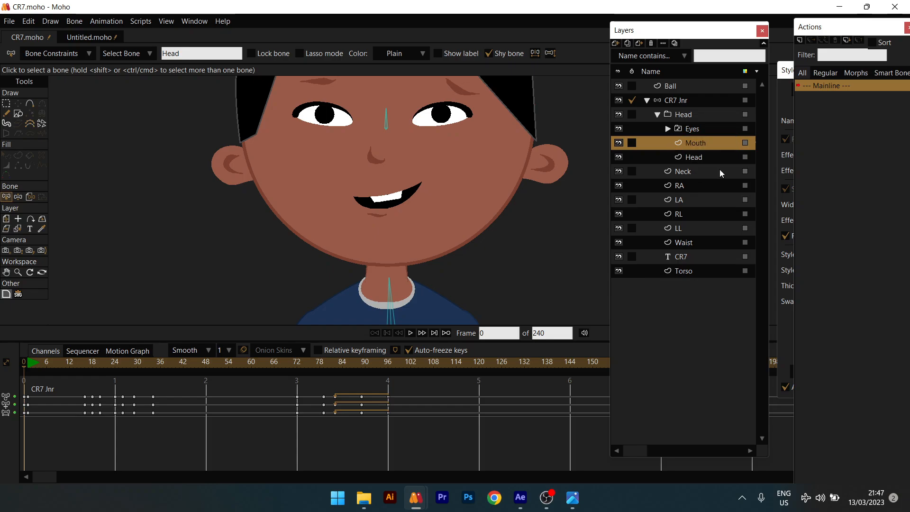
Cut the mouth's points, including the lip line below, from the Head vector layer and paste them into the Mouth layer.
click(707, 158)
click(6, 104)
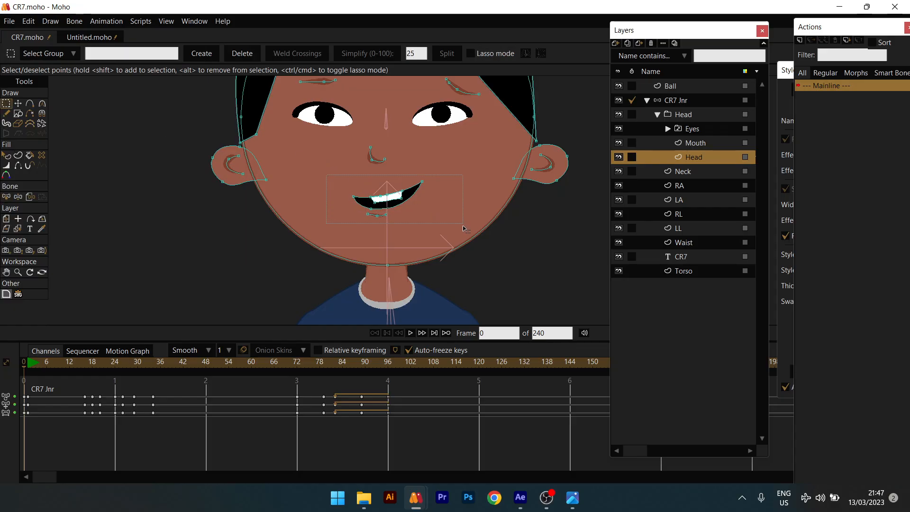
drag(463, 226, 462, 224)
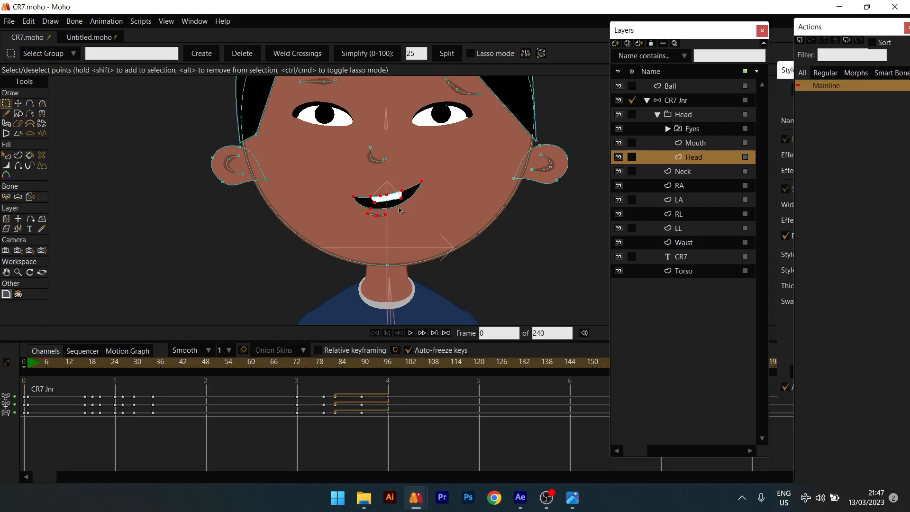
click(32, 21)
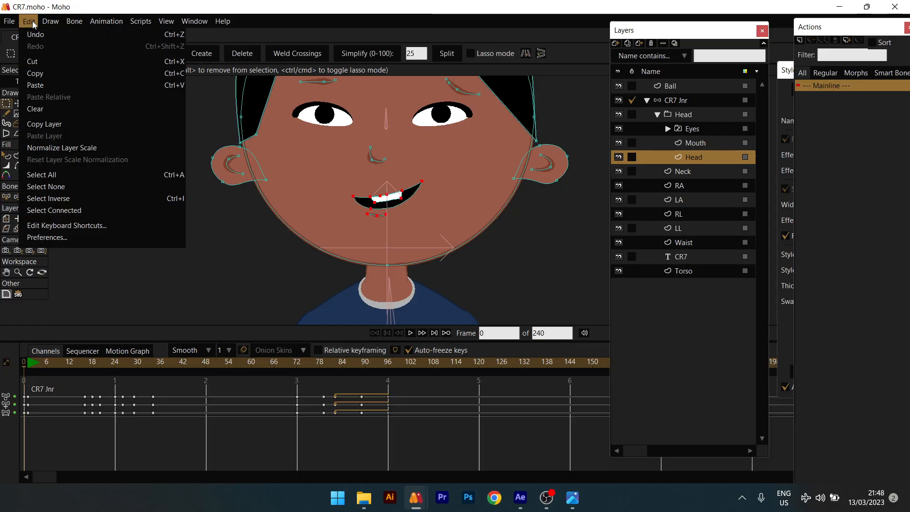
click(38, 63)
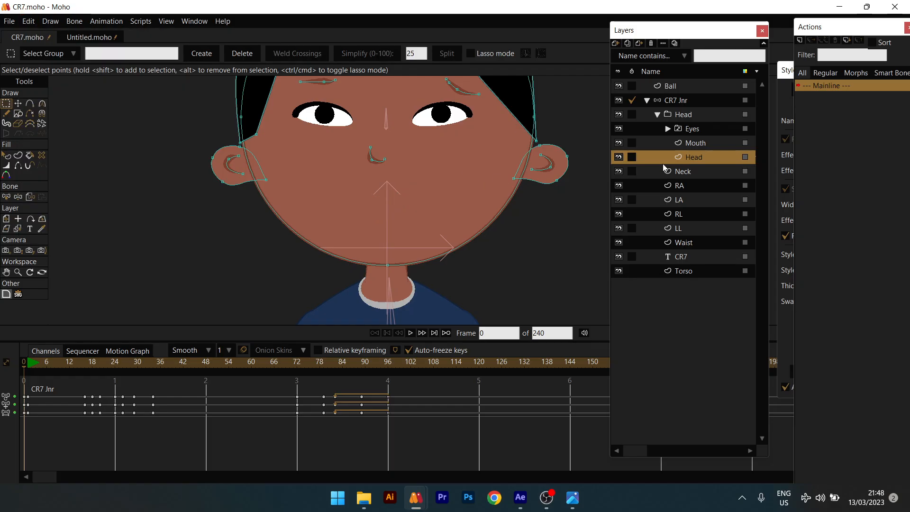
click(696, 142)
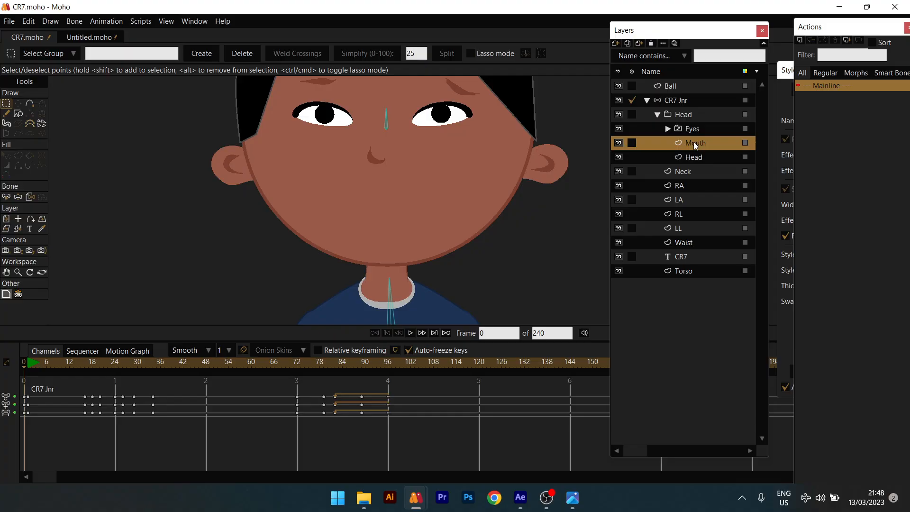
click(31, 20)
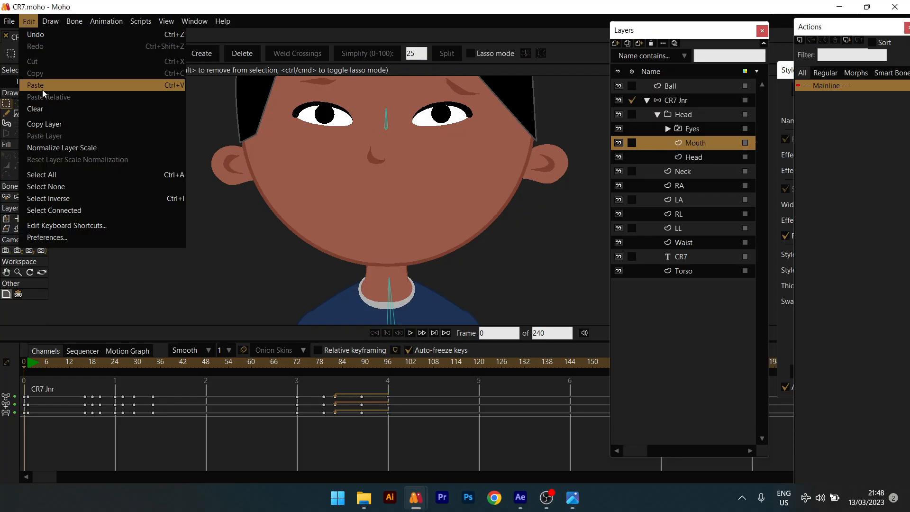
click(42, 90)
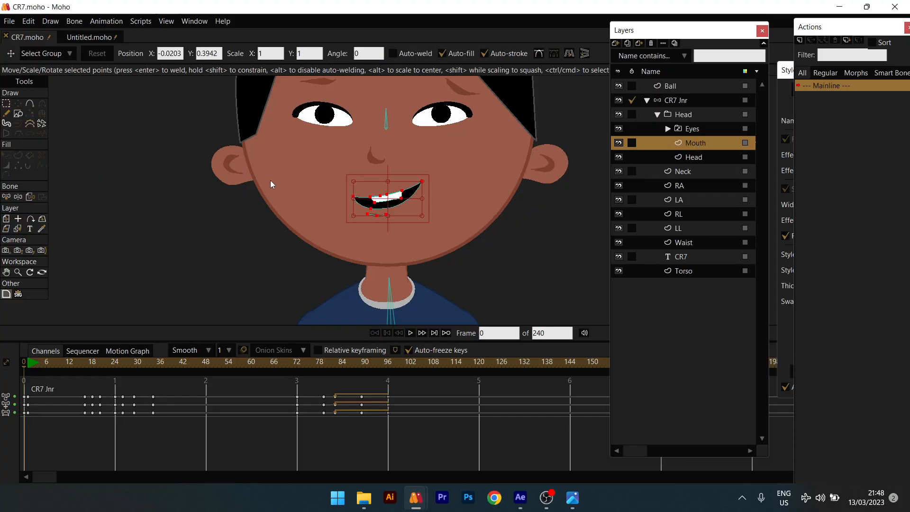
Group the Mouth vector layer into a new group layer named Mouth.
right_click(693, 141)
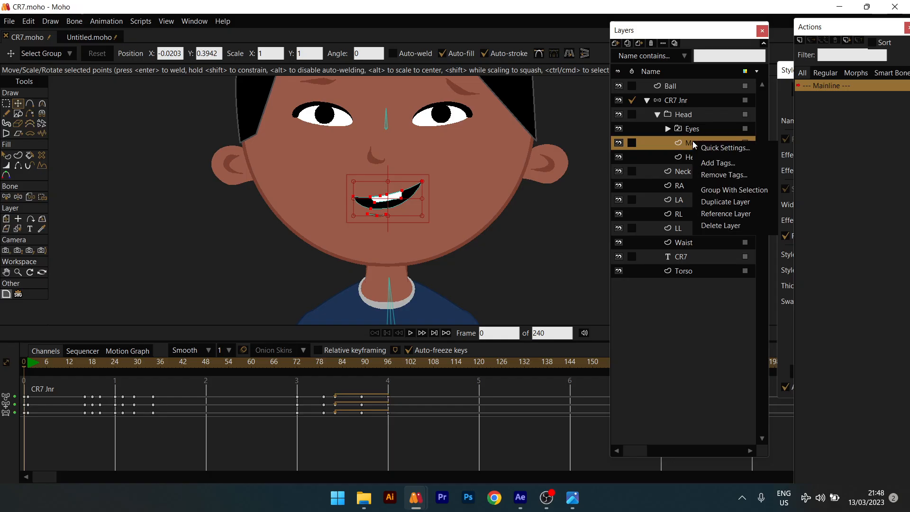
click(721, 190)
text(Mou)
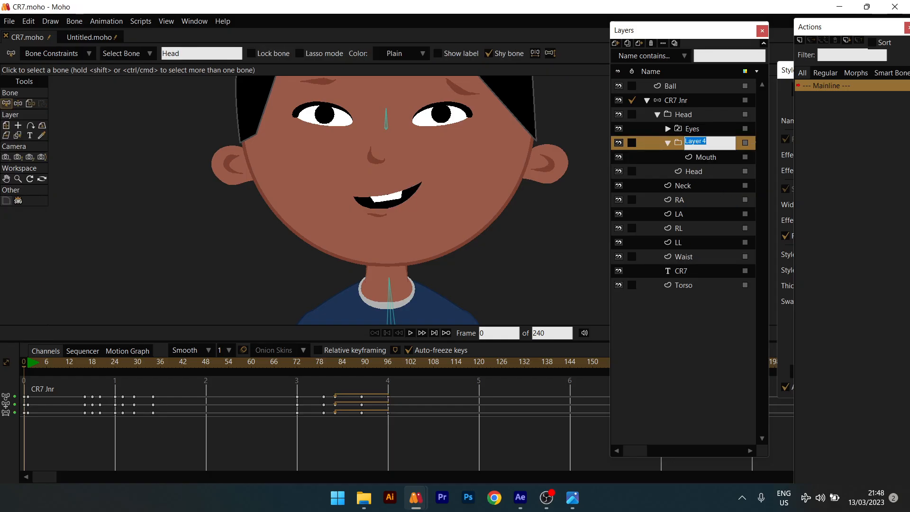
text(th)
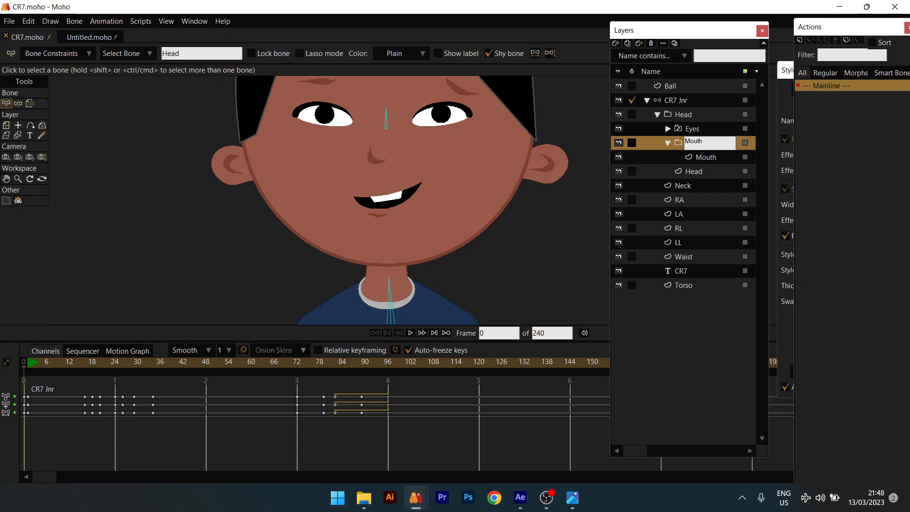
key(Return)
Review the Open and Closed drawings inside the Eyes switch layer, collapse it, and select the Mouth group.
click(716, 157)
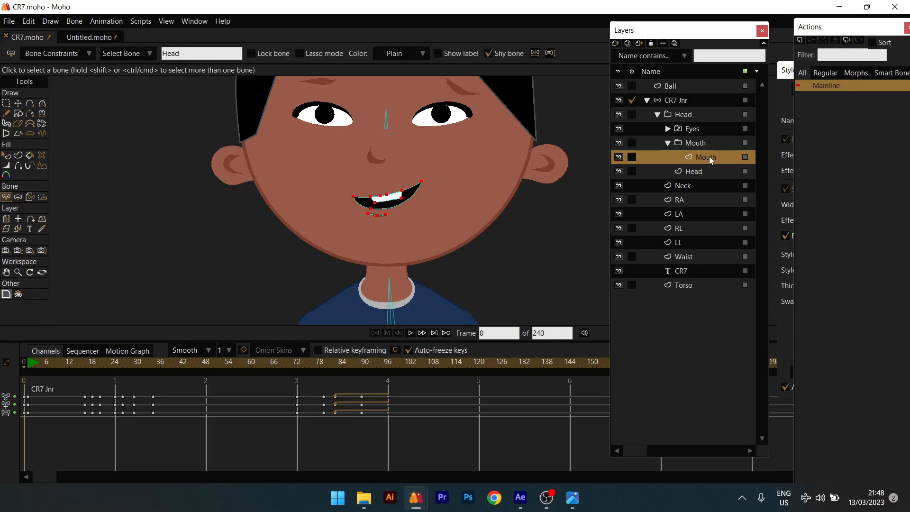
click(668, 129)
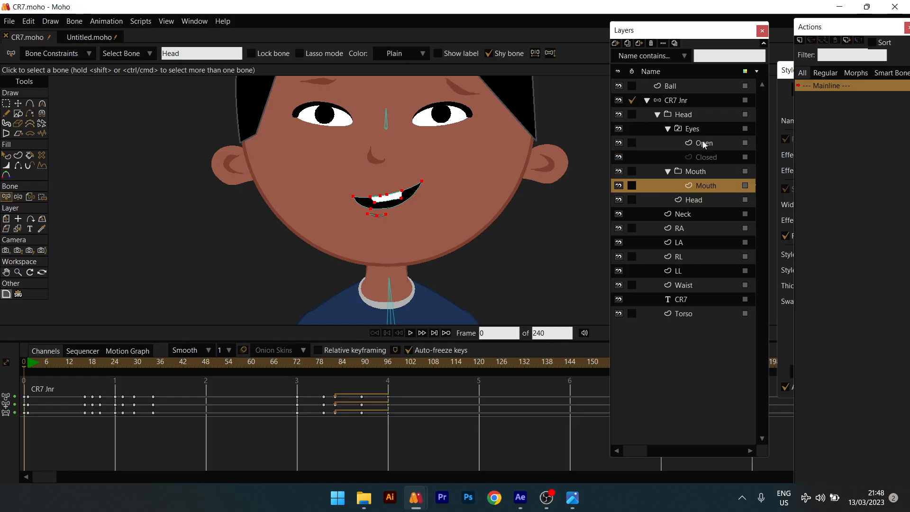
click(703, 144)
click(708, 156)
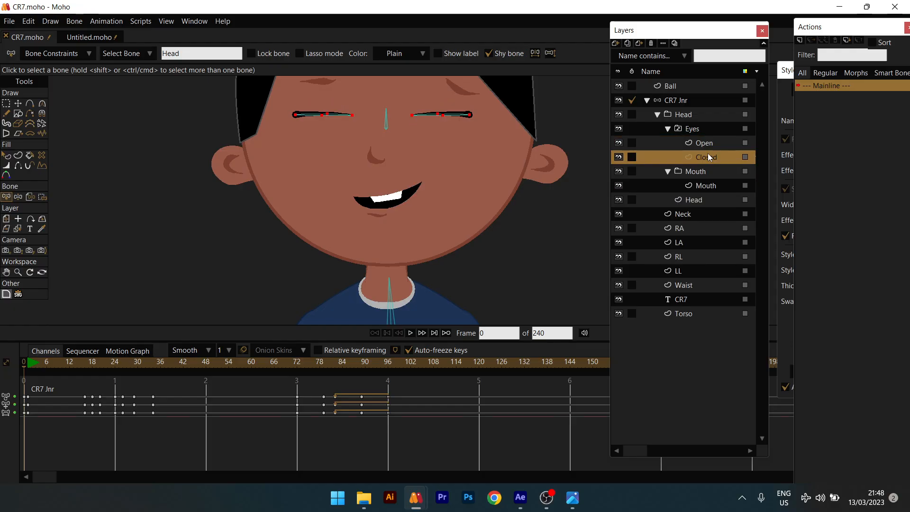
click(706, 143)
click(668, 129)
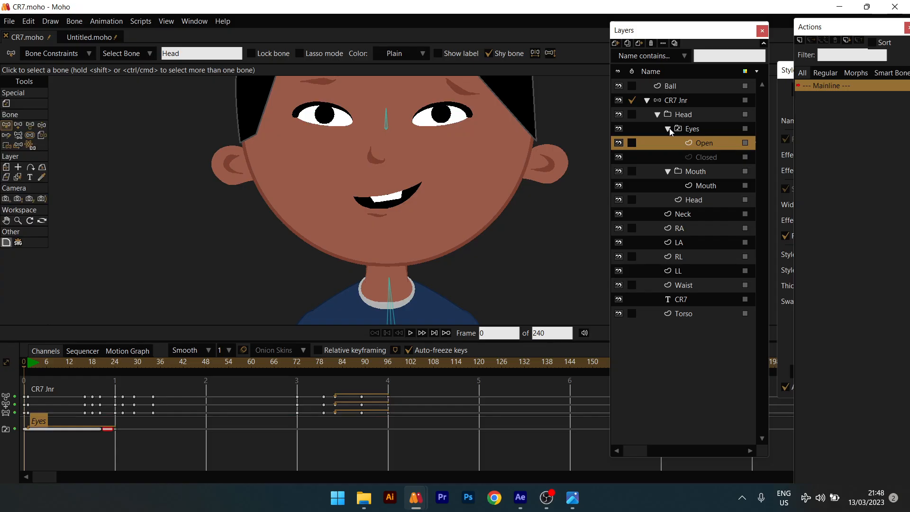
click(700, 141)
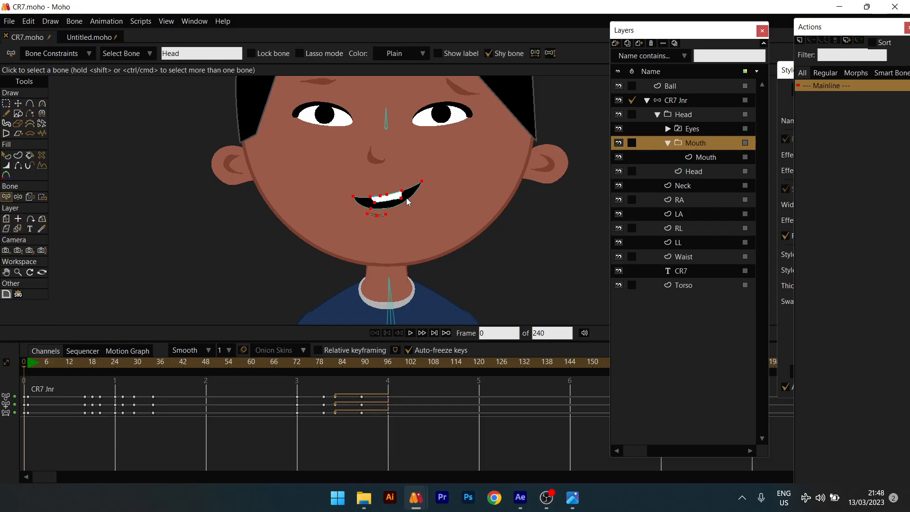
Rename the Mouth vector layer inside the Mouth group as 2.
click(704, 157)
scroll(373, 207, up, 2)
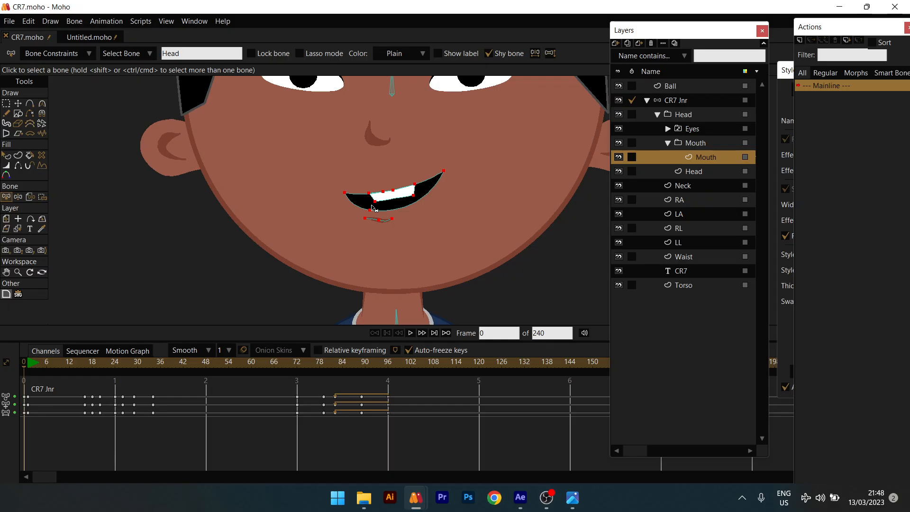
double_click(712, 159)
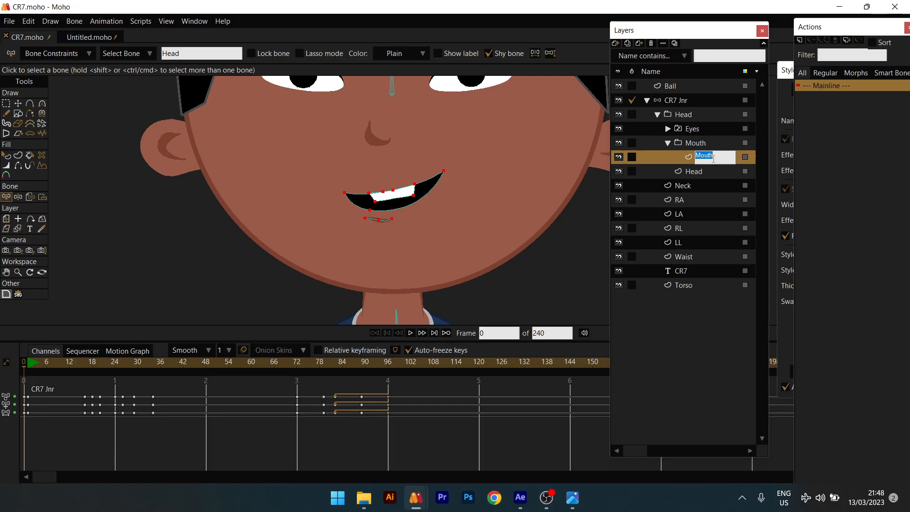
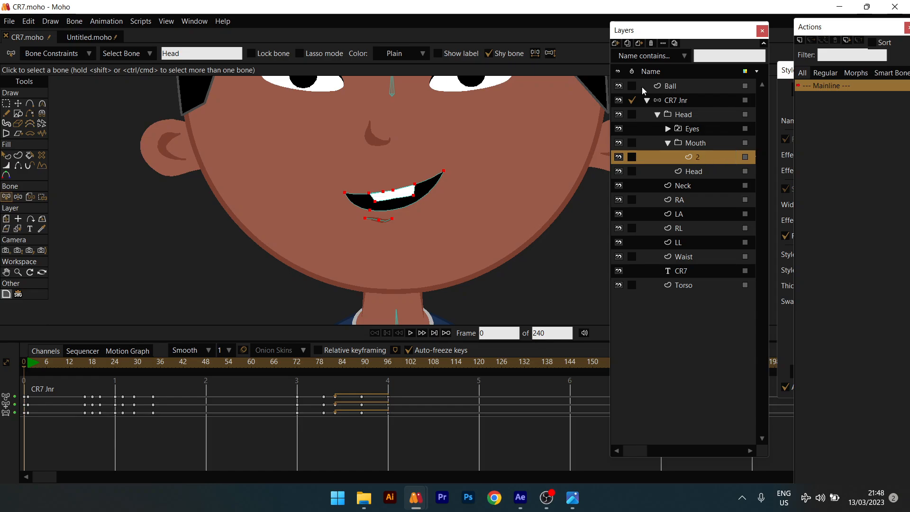
Add a new vector layer, place it below layer 2 inside the Mouth group, and name it 1.
click(616, 43)
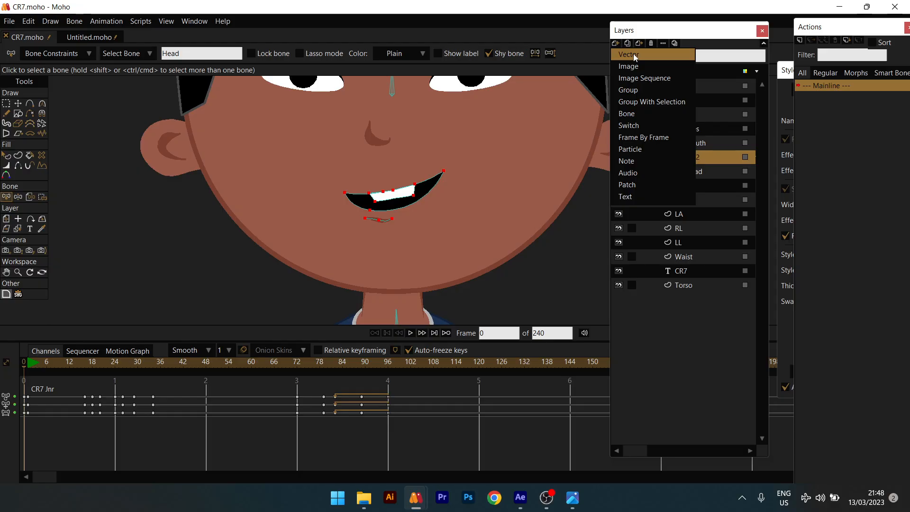
click(633, 54)
click(687, 156)
drag(680, 156, 699, 174)
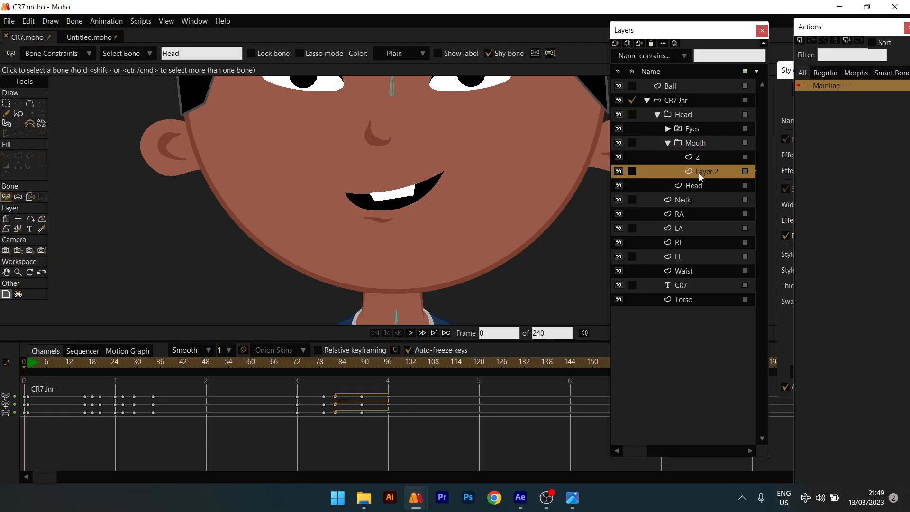
double_click(699, 172)
text(1)
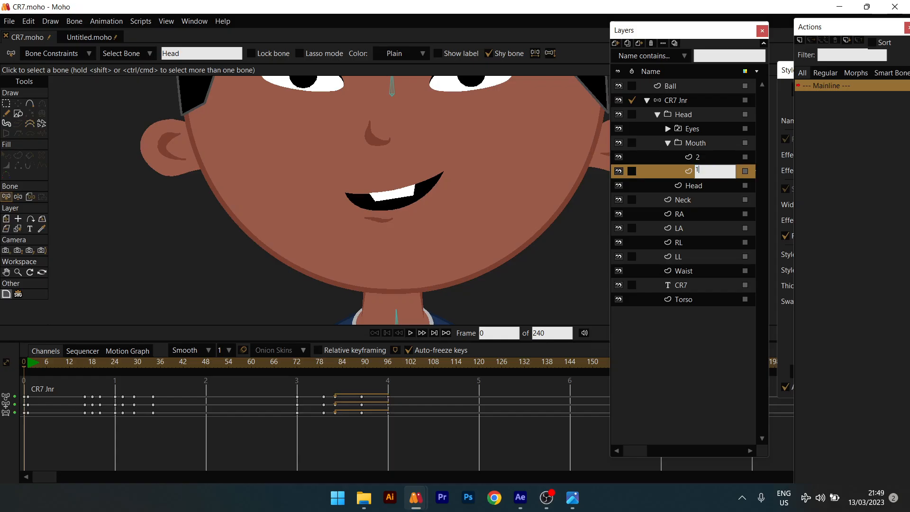
key(Return)
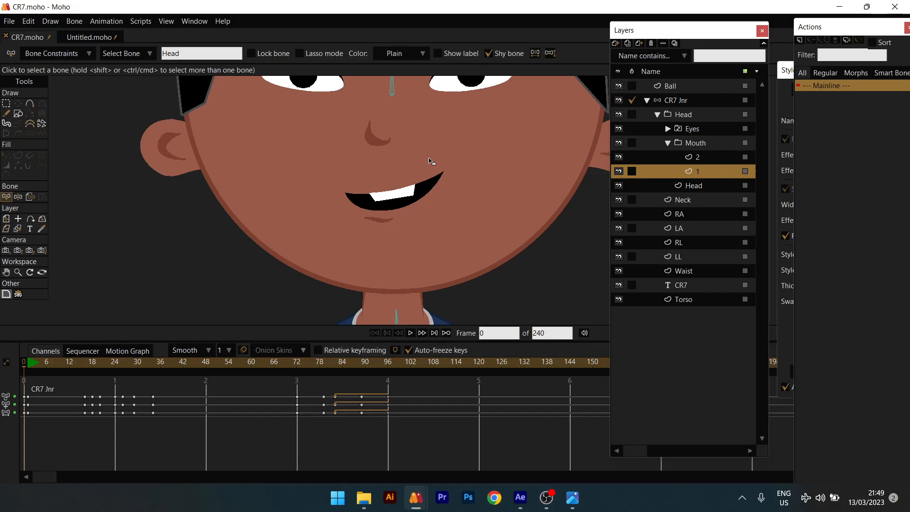
Copy all the mouth points from layer 2 and paste them into layer 1.
click(690, 157)
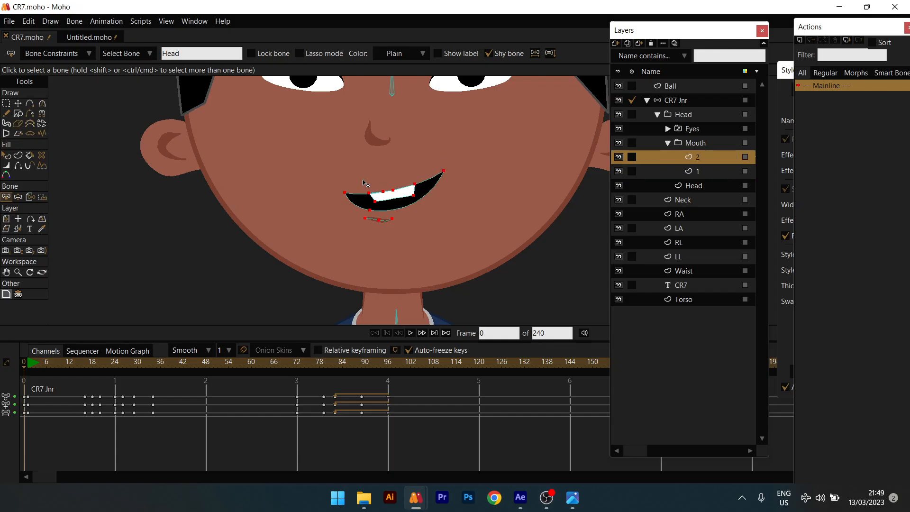
key(t)
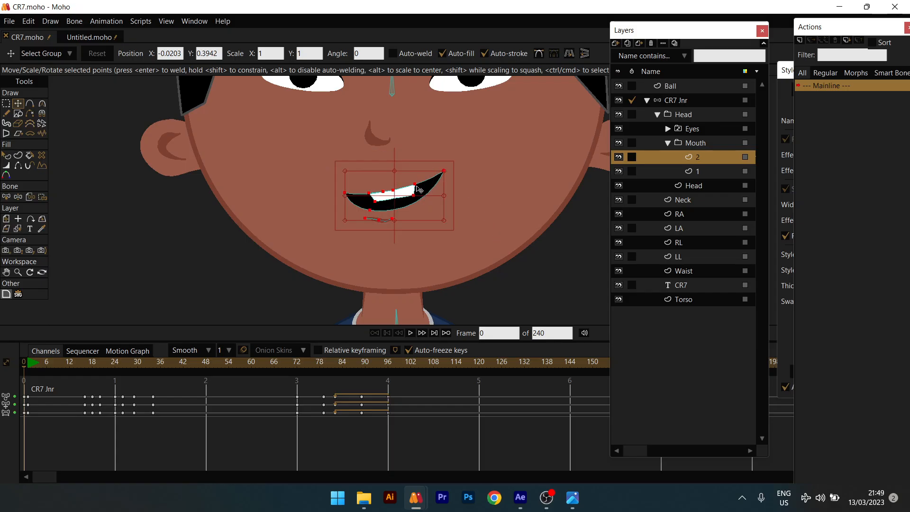
click(735, 172)
key(g)
key(t)
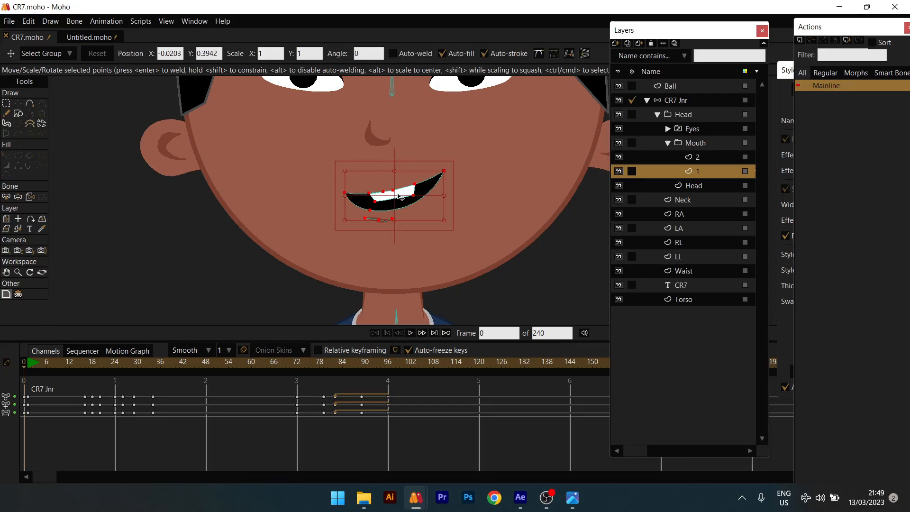
scroll(400, 196, up, 2)
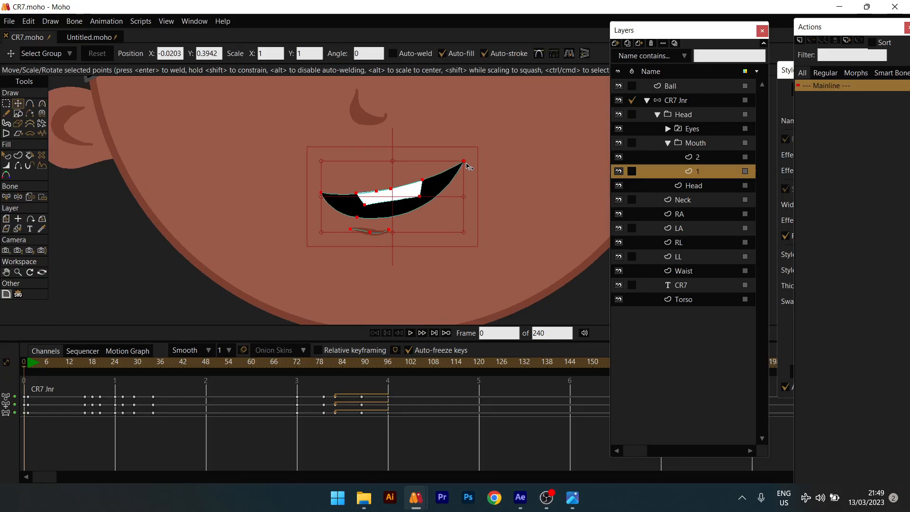
Hide layer 2 and reshape layer 1's mouth into a thin, nearly closed smile by moving its corners and upper lip point.
drag(464, 165, 446, 204)
click(619, 157)
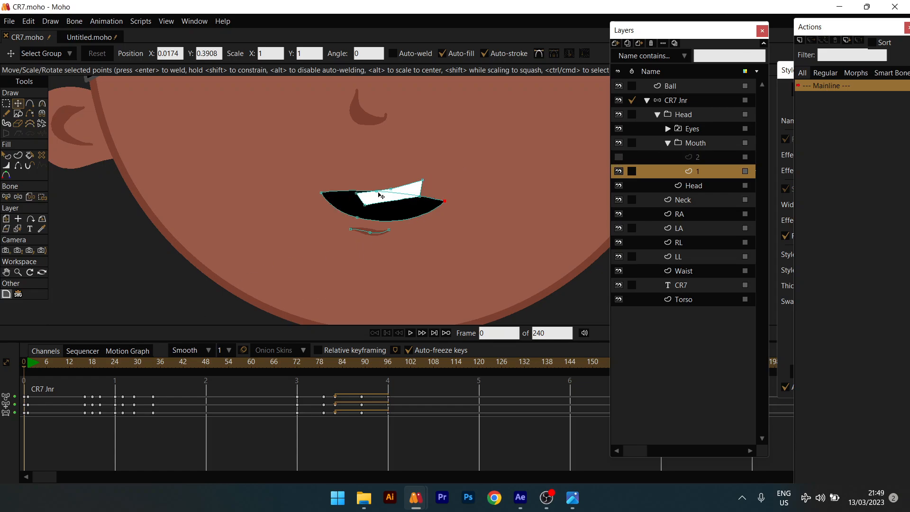
drag(390, 190, 381, 204)
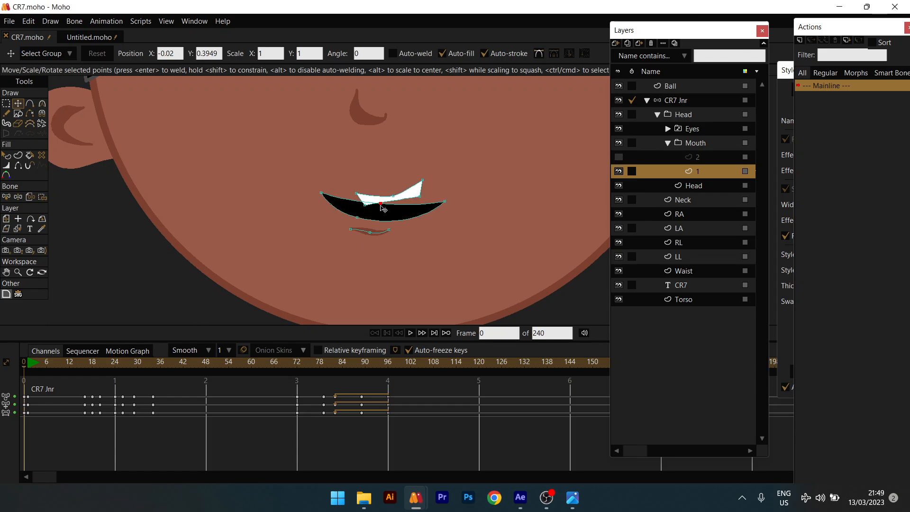
drag(321, 194, 377, 219)
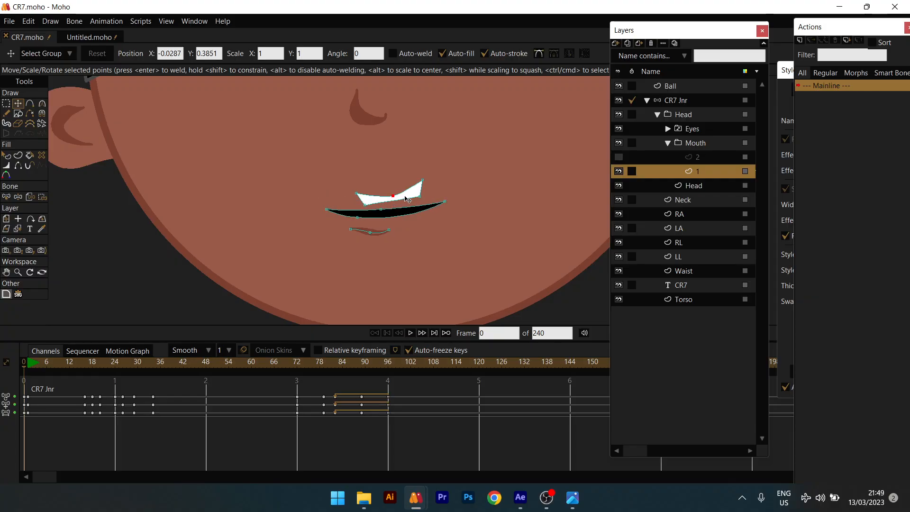
Delete the teeth from layer 1 and move the remaining mouth and lip line slightly up the face.
double_click(407, 199)
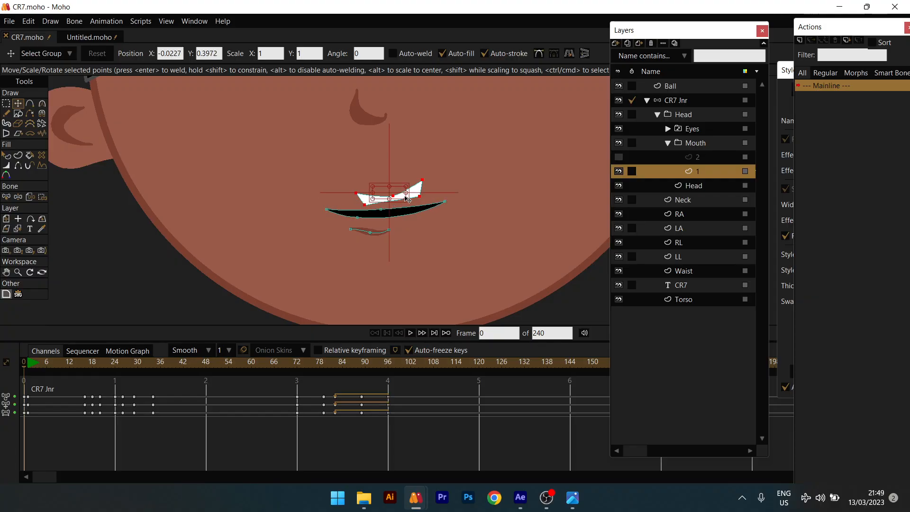
key(Delete)
drag(305, 173, 450, 266)
drag(384, 215, 381, 201)
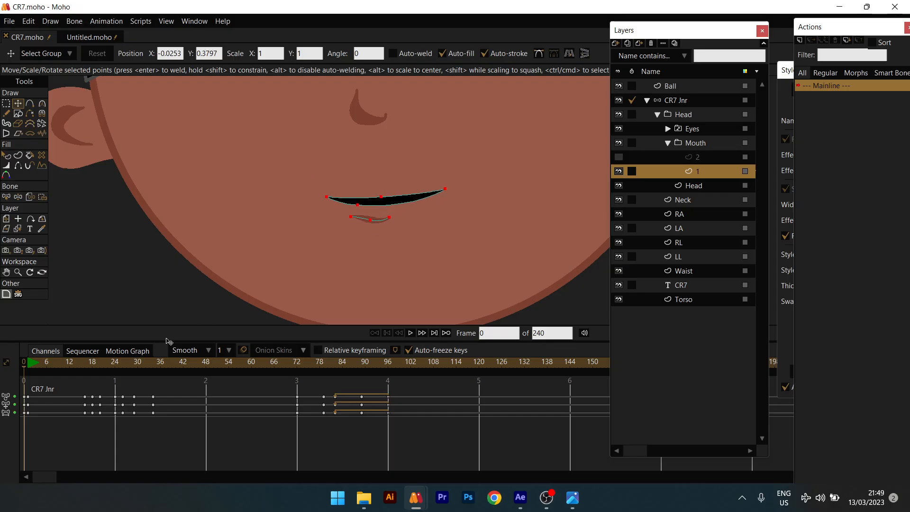
Compare the position and shape of the mouth outlines in layers 2 and 1.
click(708, 158)
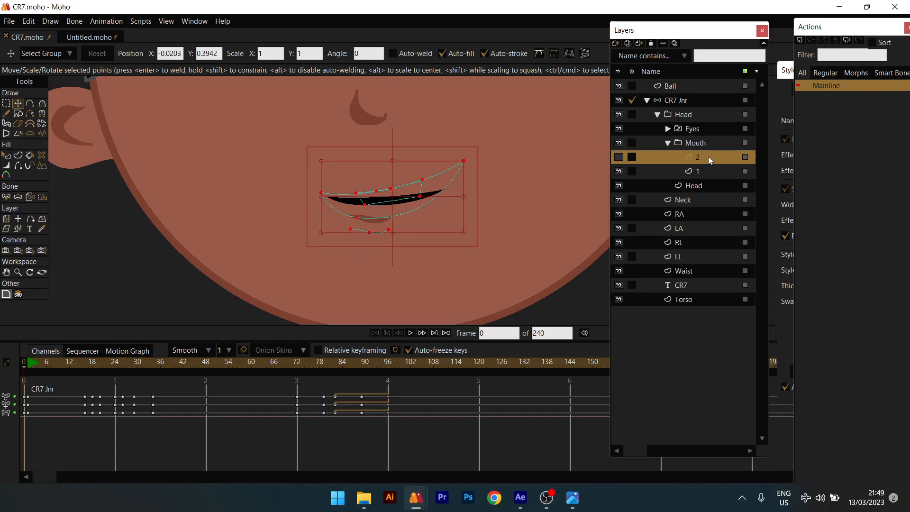
click(701, 169)
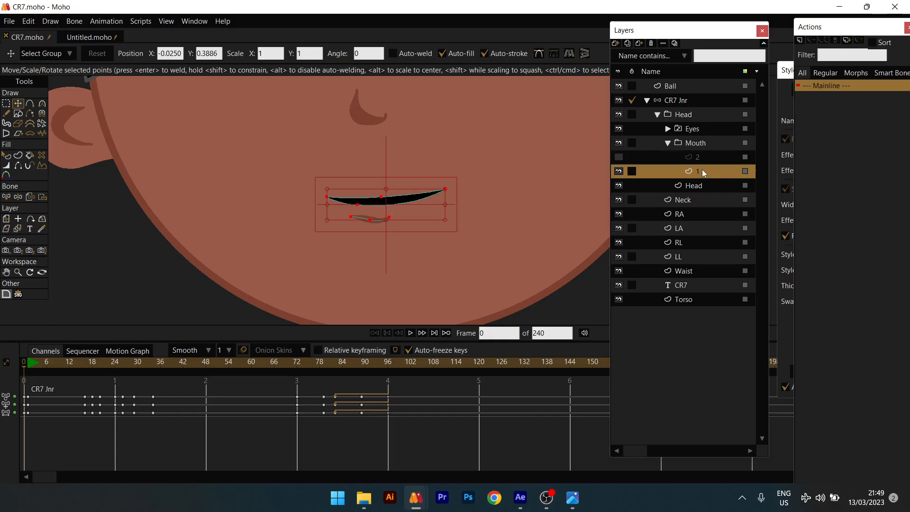
click(701, 152)
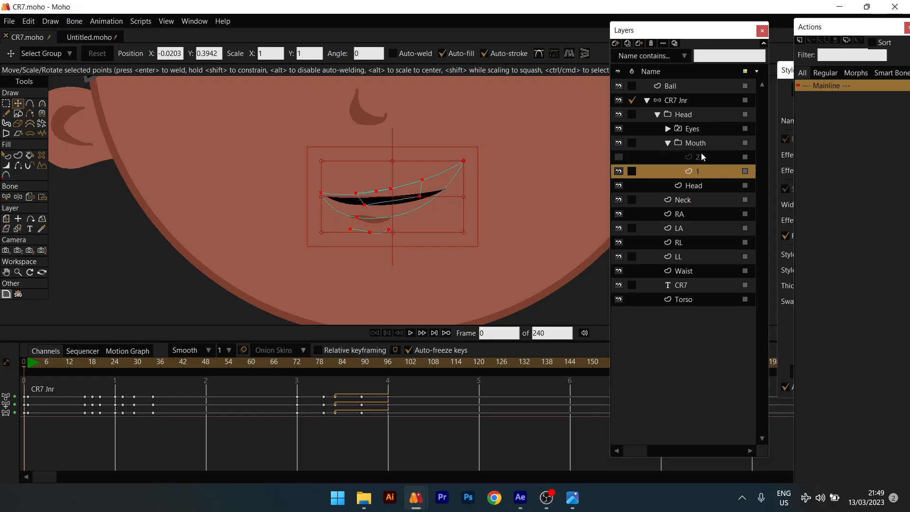
click(703, 171)
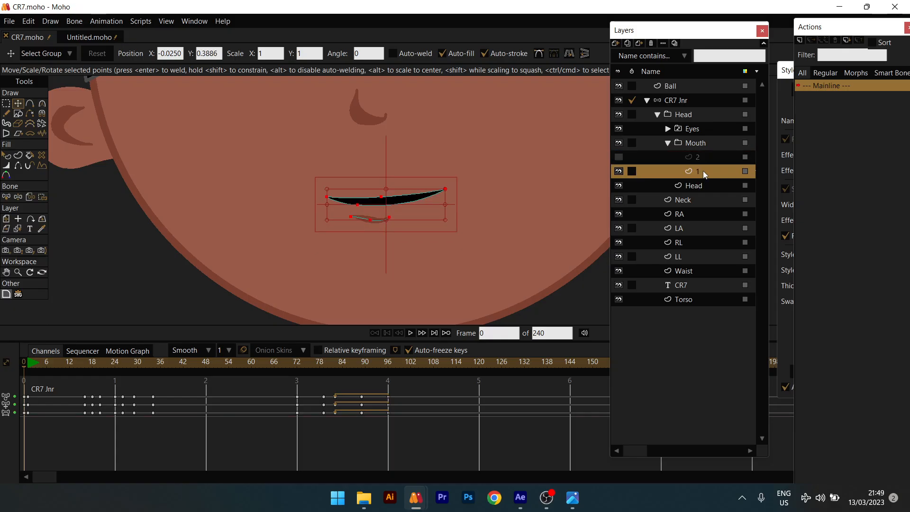
click(702, 158)
click(704, 168)
Duplicate layer 2 inside the Mouth group and name the copy 3.
click(701, 158)
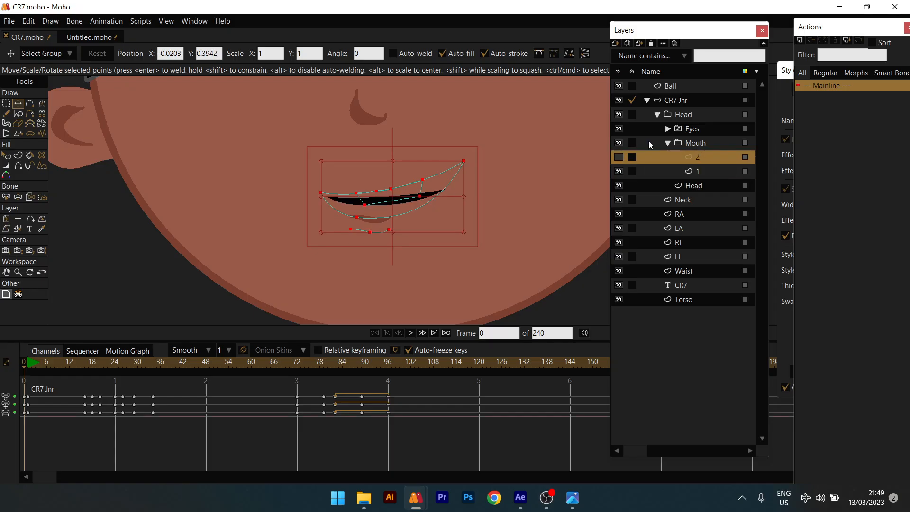
click(616, 43)
click(628, 45)
click(628, 44)
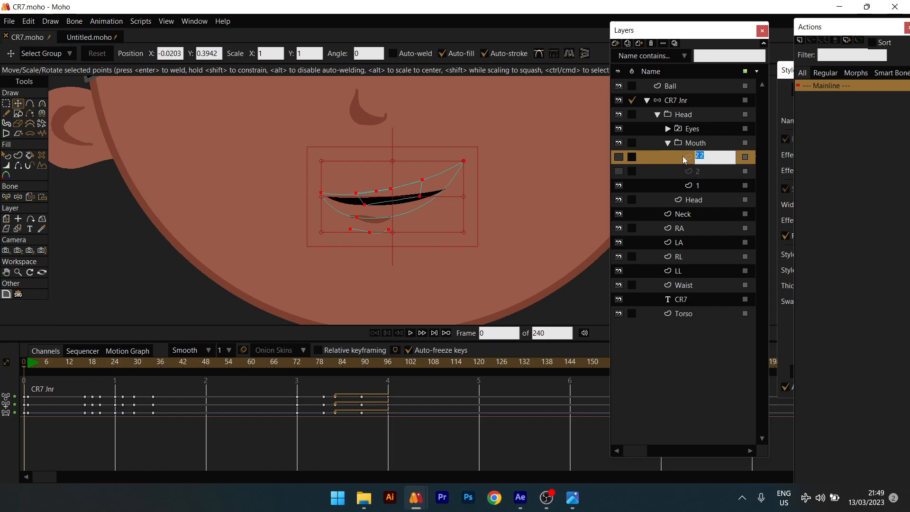
key(Return)
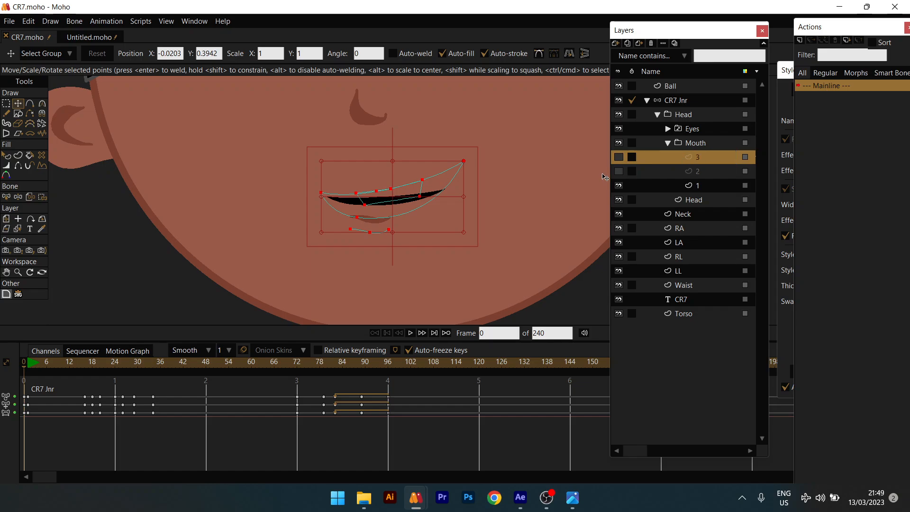
Hide layer 1, show layer 3, and reshape its mouth wide open by raising the left corner and upper lip and lowering the bottom edge.
click(618, 186)
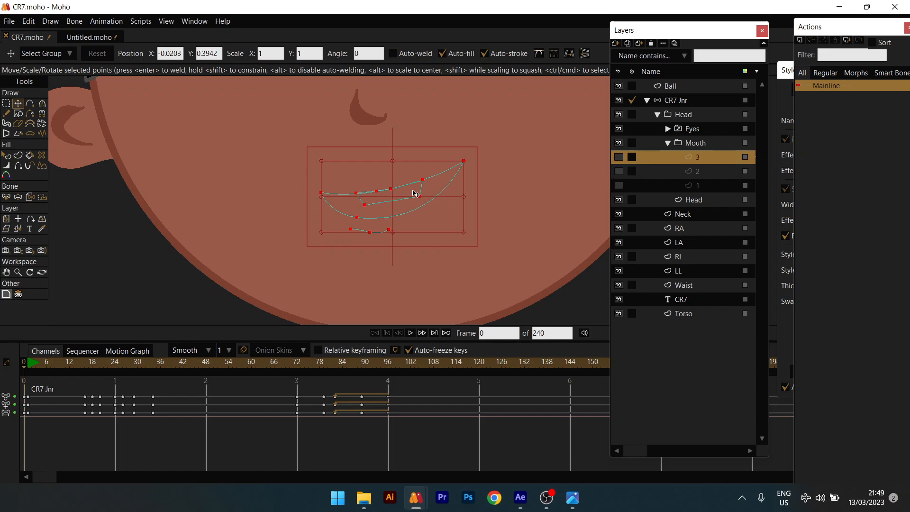
scroll(414, 191, up, 1)
scroll(413, 191, down, 1)
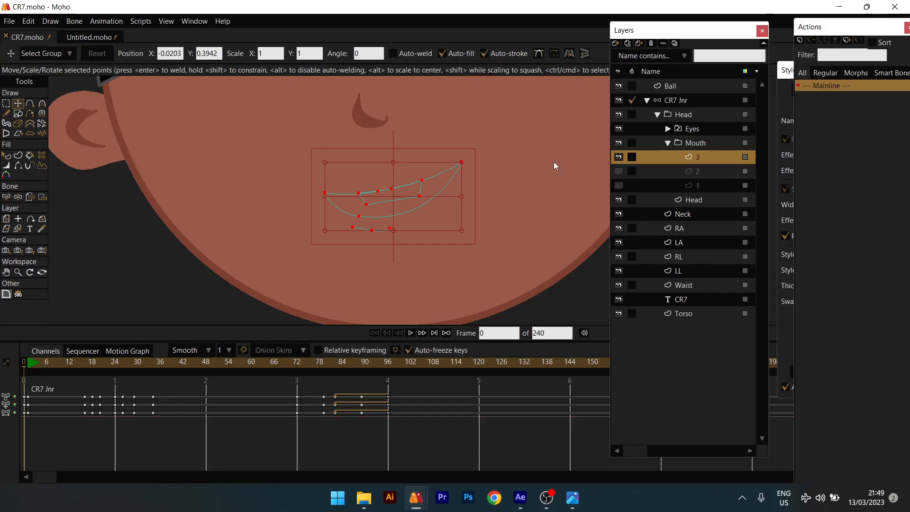
click(326, 195)
drag(325, 195, 307, 166)
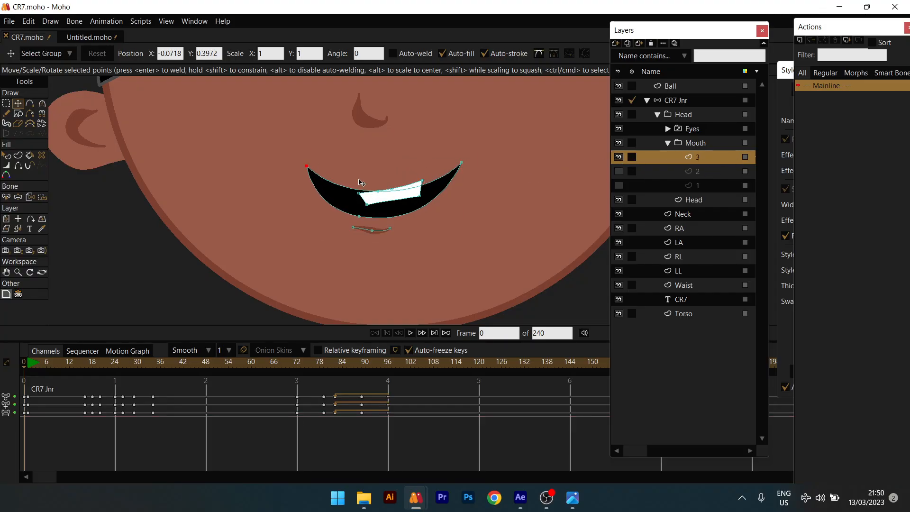
drag(379, 191, 376, 162)
drag(360, 218, 370, 231)
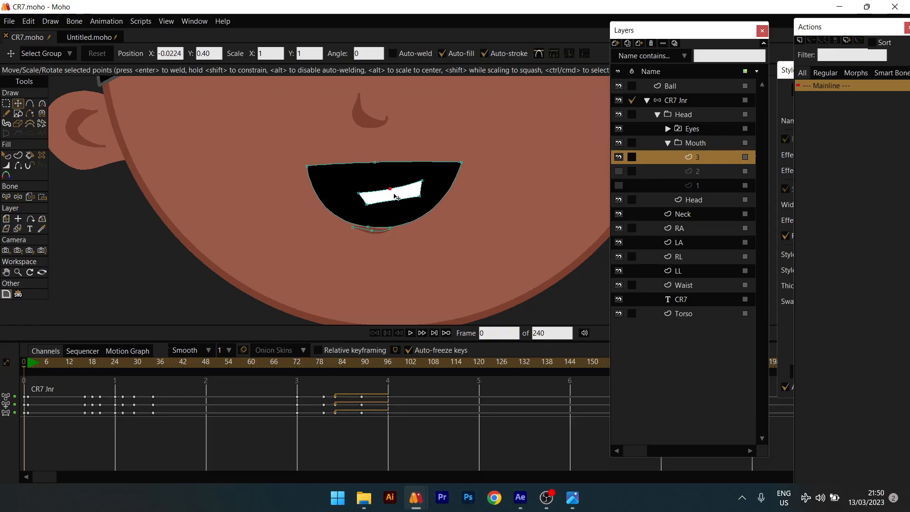
Move the teeth in layer 3 up against the straightened upper lip, and lower the lip line beneath the mouth.
double_click(390, 198)
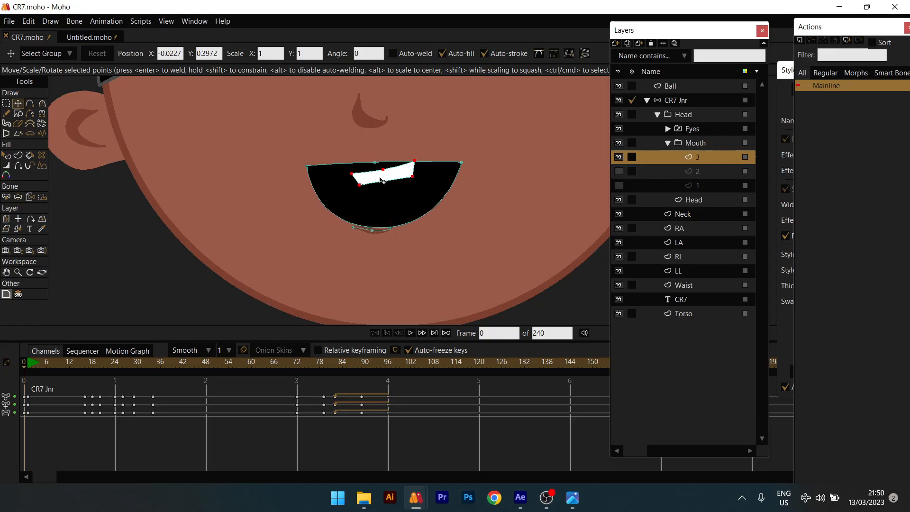
drag(390, 198, 382, 162)
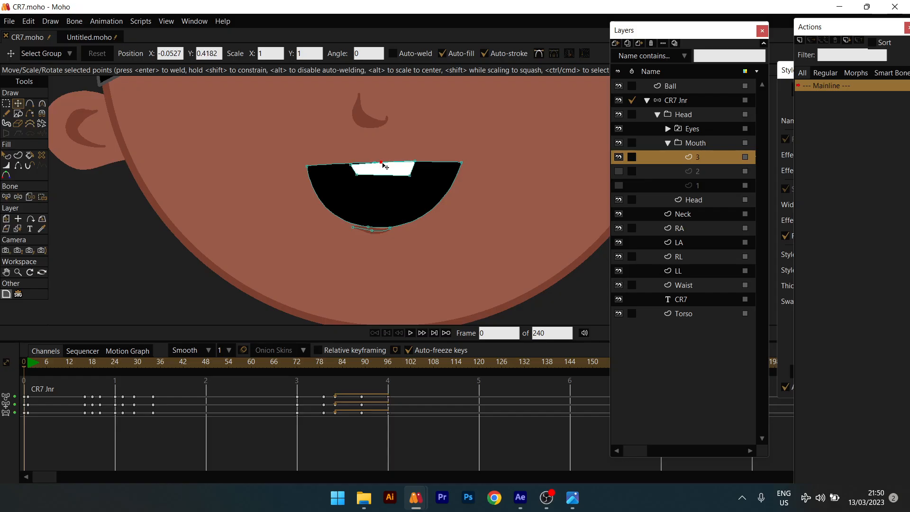
click(380, 233)
drag(380, 232, 383, 244)
scroll(382, 209, down, 5)
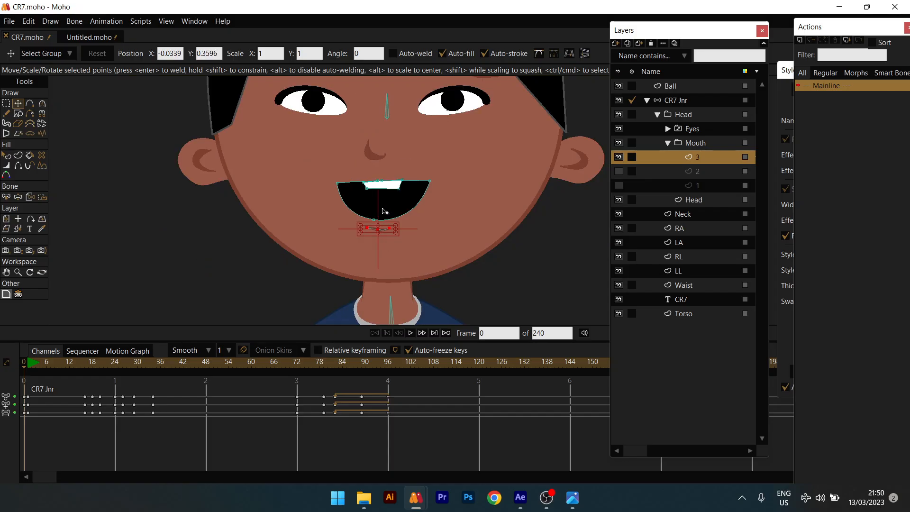
scroll(384, 211, up, 3)
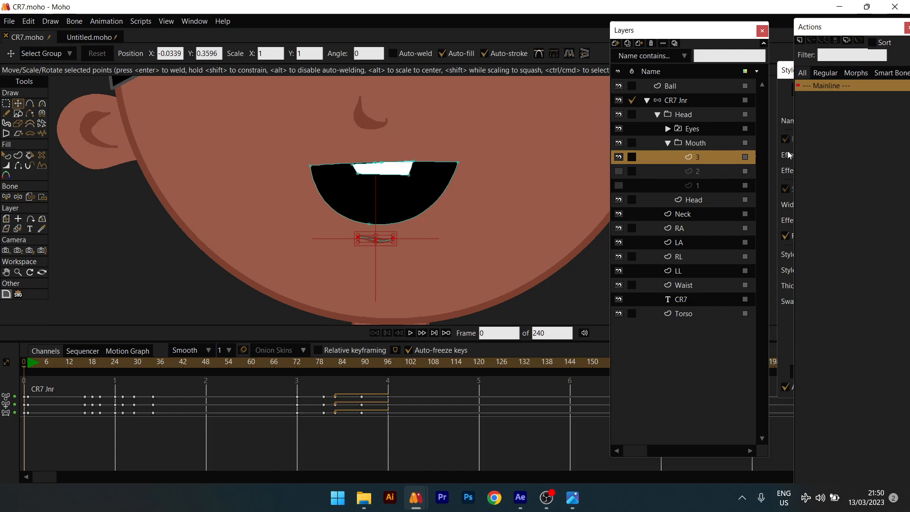
Shift layer 3's whole mouth drawing slightly down, checking its placement against the outlines of layers 2 and 1.
click(693, 173)
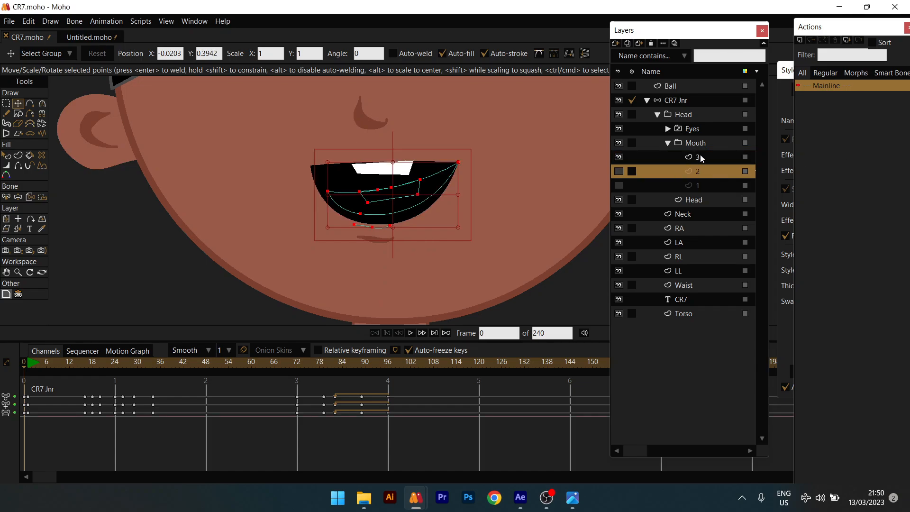
click(701, 155)
drag(286, 137, 494, 260)
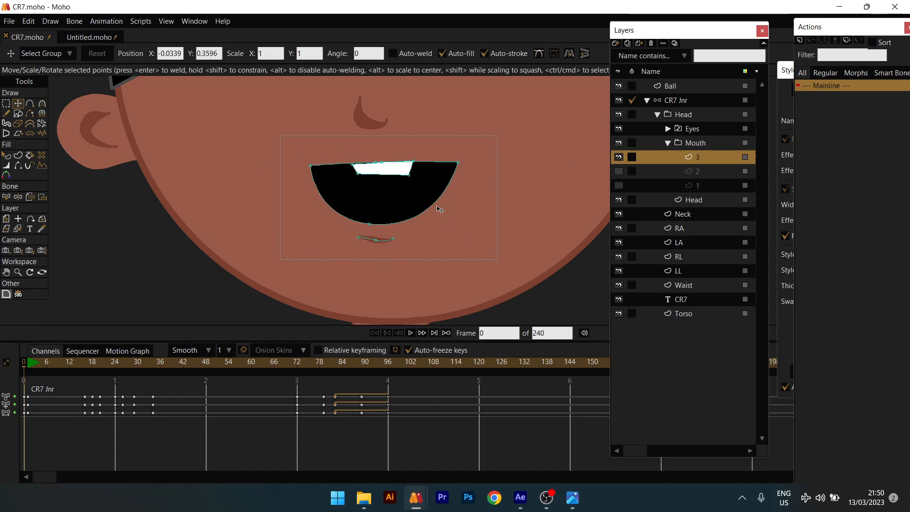
drag(397, 193, 399, 199)
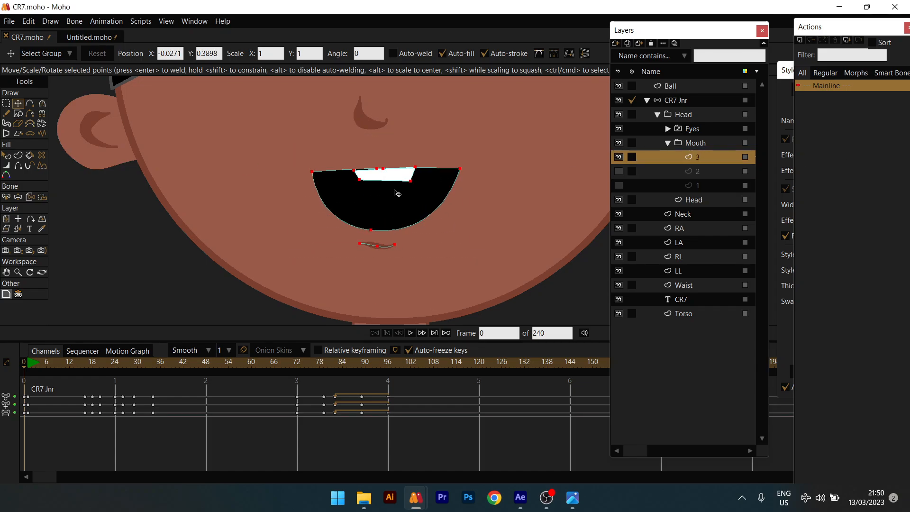
click(714, 189)
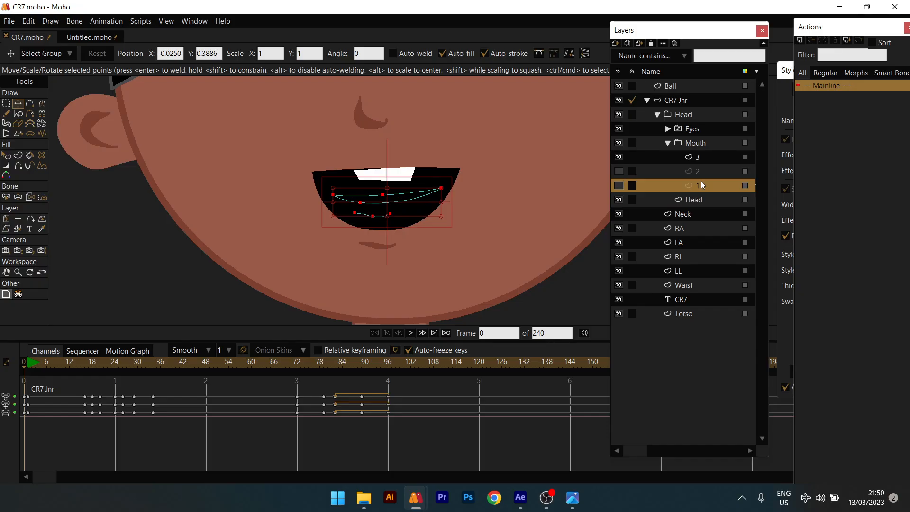
Hide layer 3 in the Mouth group and show only layer 1.
click(619, 171)
click(619, 188)
click(619, 171)
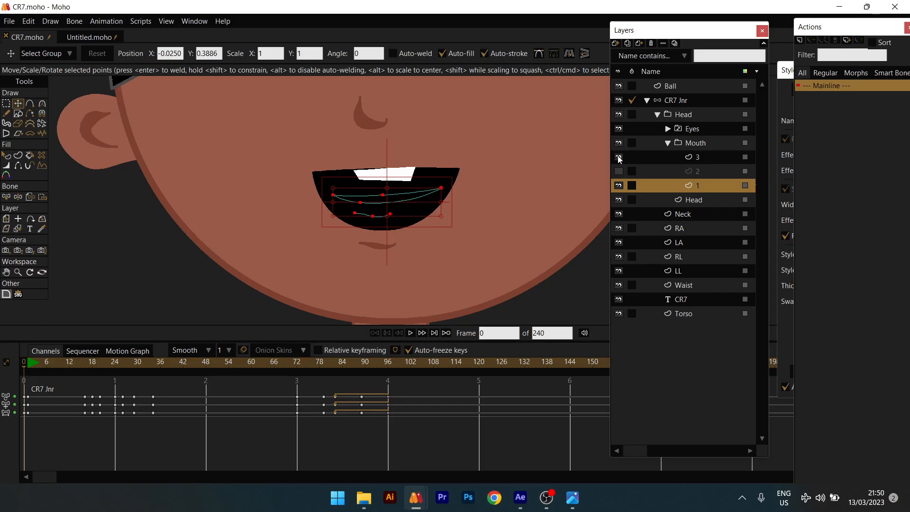
click(619, 156)
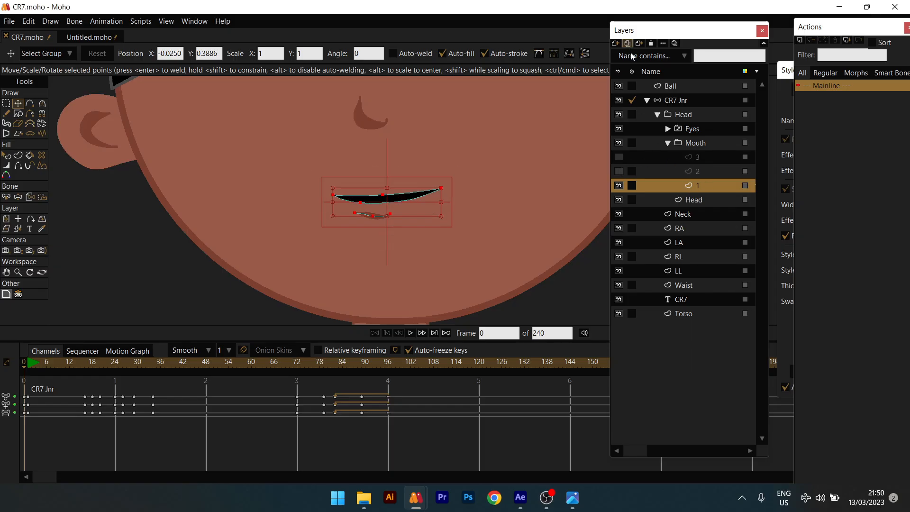
Duplicate mouth layer 1, name the copy 1, and rename the original beneath it Closed.
click(628, 44)
click(698, 187)
key(BackSpace)
key(BackSpace)
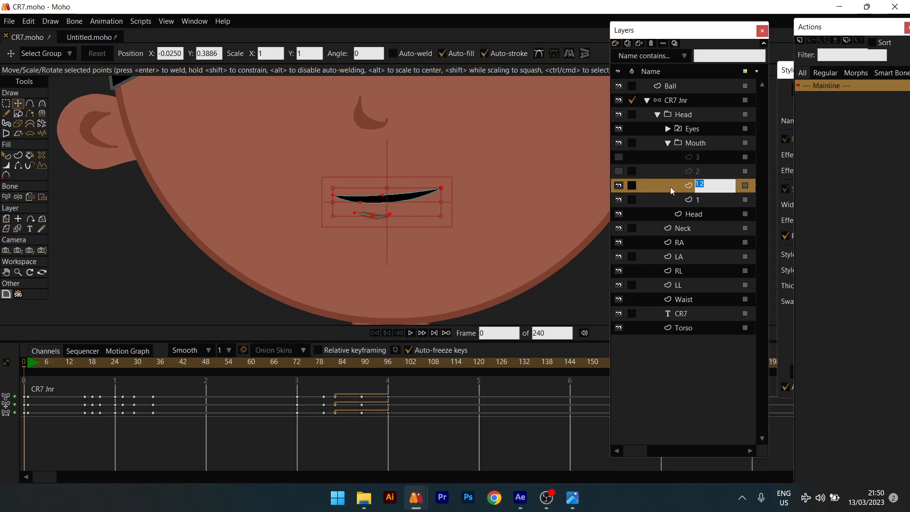
key(Return)
click(709, 197)
double_click(706, 196)
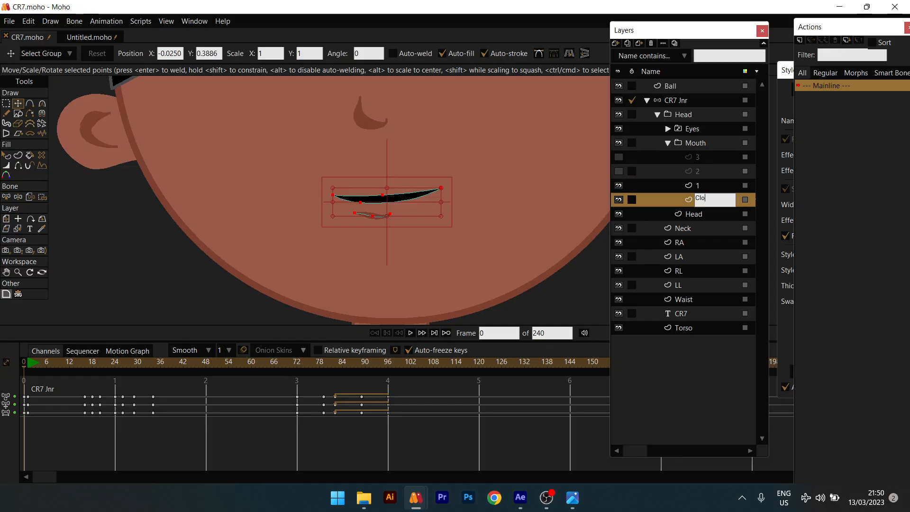
text(Closed)
key(Return)
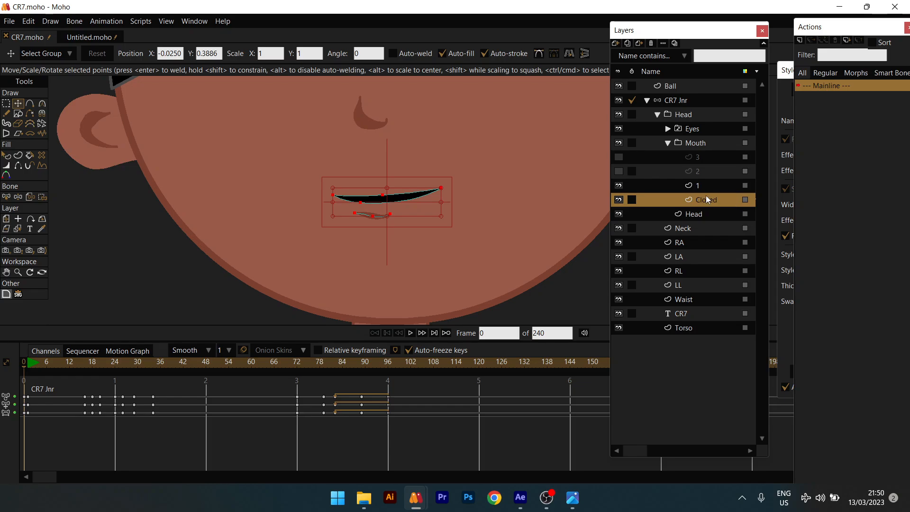
Flatten the mouth in the Closed layer into a thin, nearly level line with the lip line raised beneath it, hiding layer 1.
scroll(456, 204, up, 2)
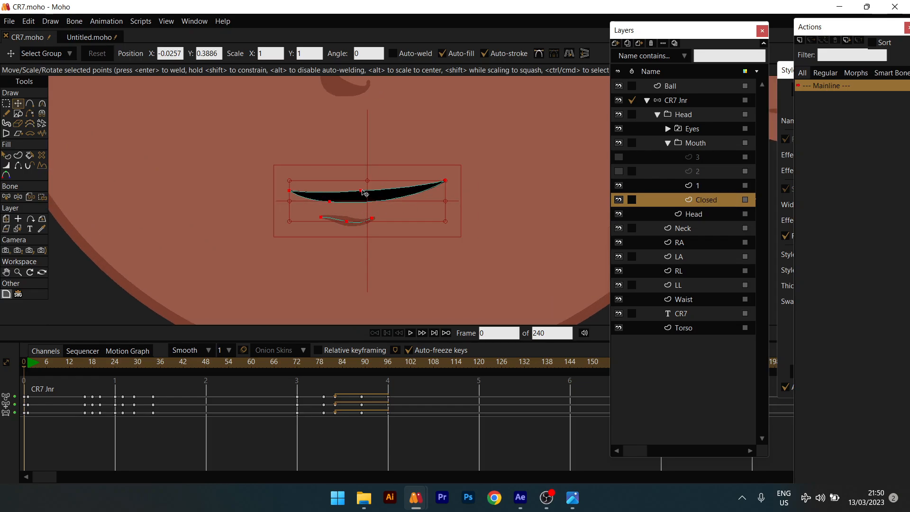
click(363, 193)
mouse_move(363, 197)
mouse_down()
mouse_move(356, 221)
mouse_move(364, 214)
mouse_up()
click(618, 187)
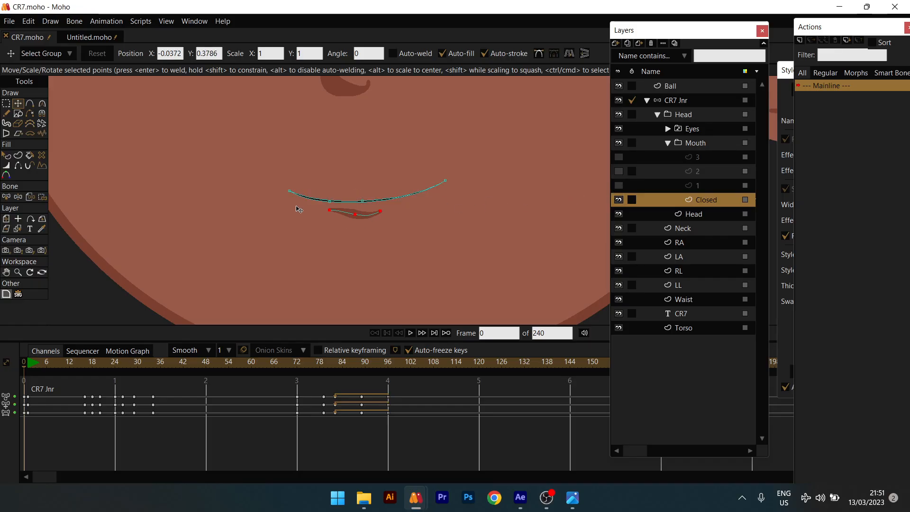
click(288, 192)
drag(292, 190, 307, 199)
drag(453, 184, 444, 195)
drag(364, 202, 363, 200)
key(q)
scroll(389, 214, down, 6)
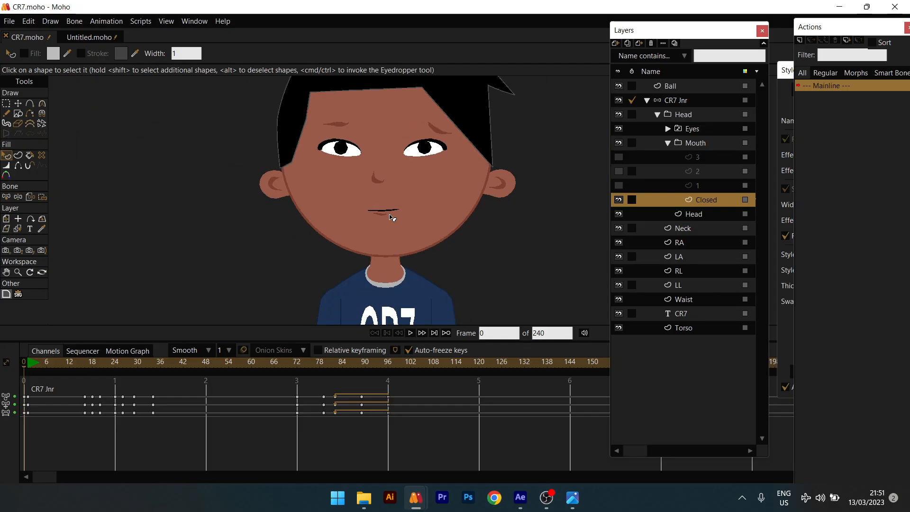
scroll(388, 214, up, 1)
Show layer 1 instead of Closed and adjust its mouth corners so the slightly open mouth sits more level.
click(701, 186)
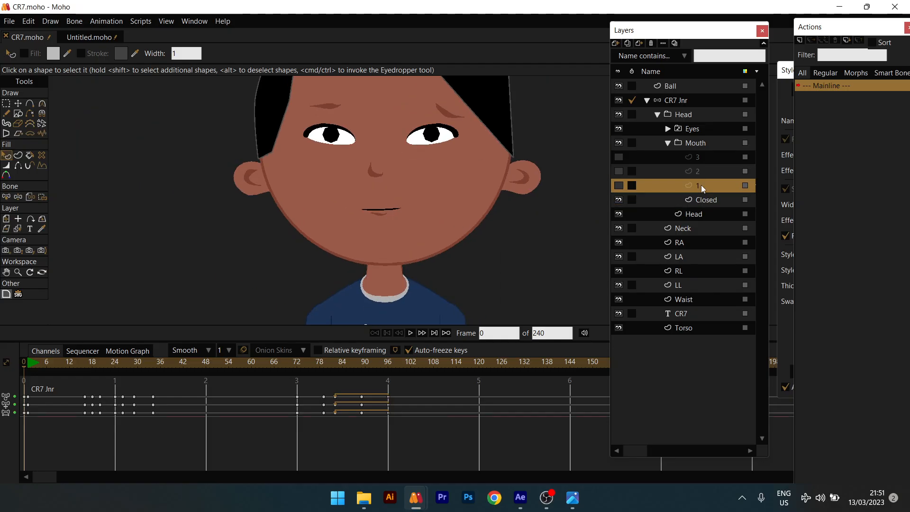
click(619, 185)
click(618, 185)
click(619, 186)
click(618, 199)
scroll(327, 197, up, 5)
key(t)
drag(448, 217, 355, 209)
click(406, 214)
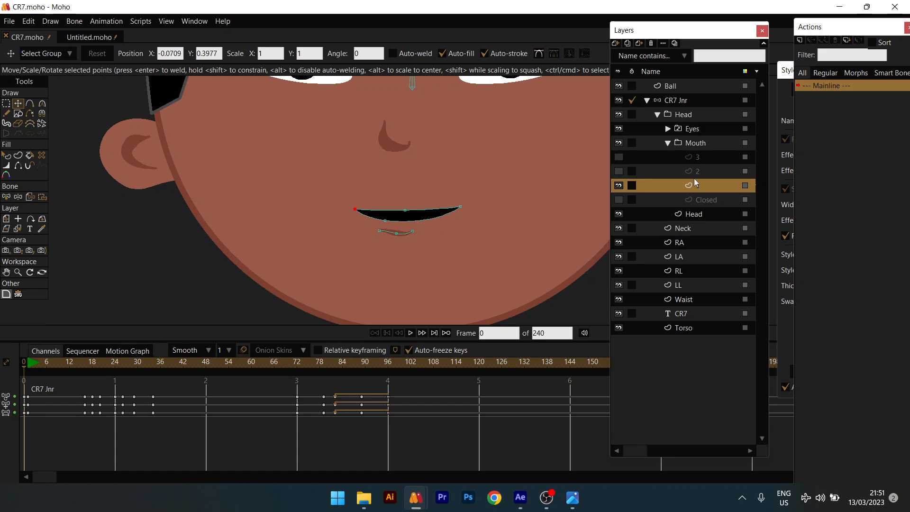
Hide layer 1, show layer 3, and lower its upper lip and teeth slightly.
click(618, 185)
click(619, 171)
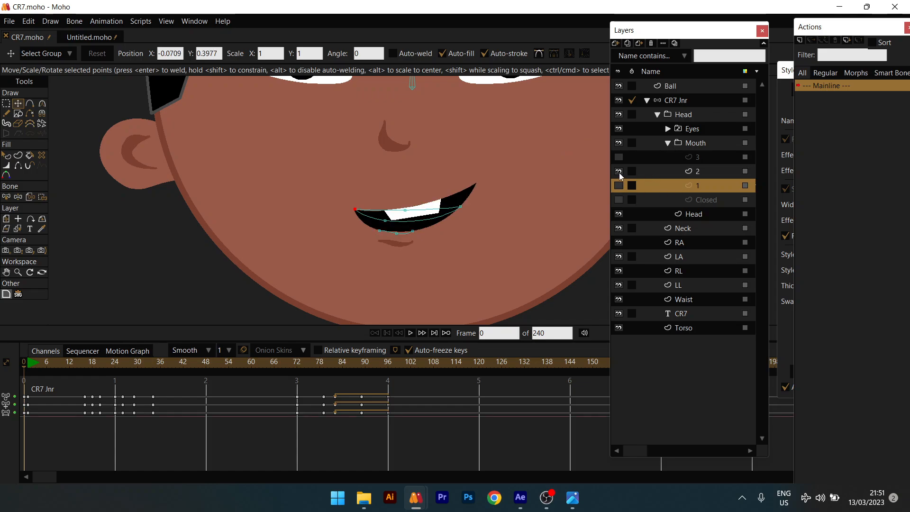
click(618, 171)
click(618, 157)
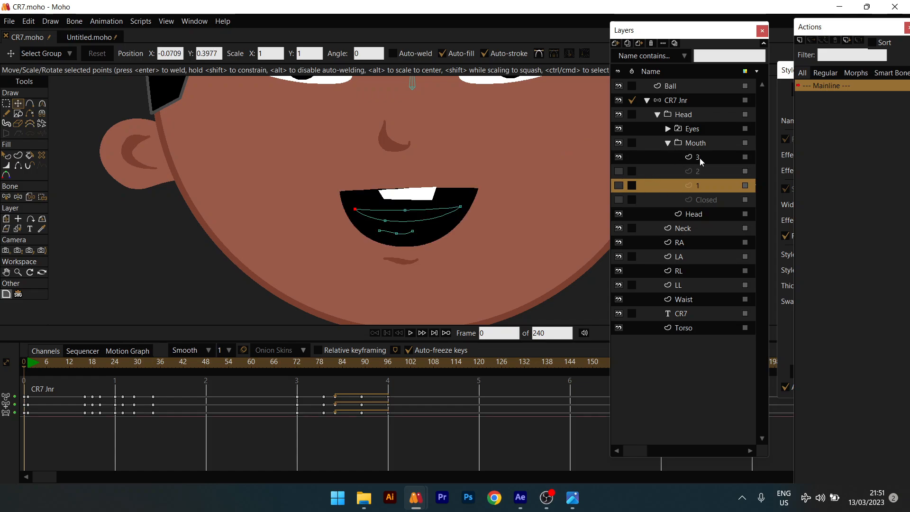
scroll(382, 217, down, 4)
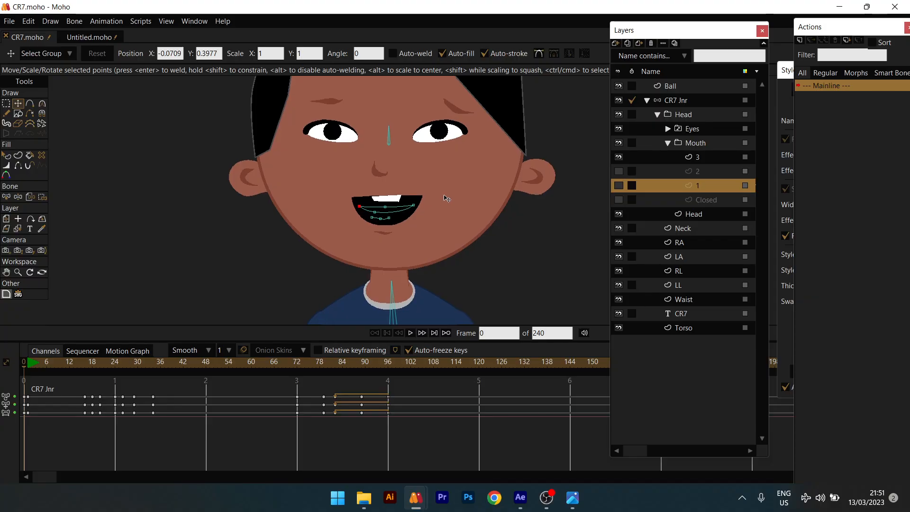
scroll(427, 202, up, 2)
click(697, 157)
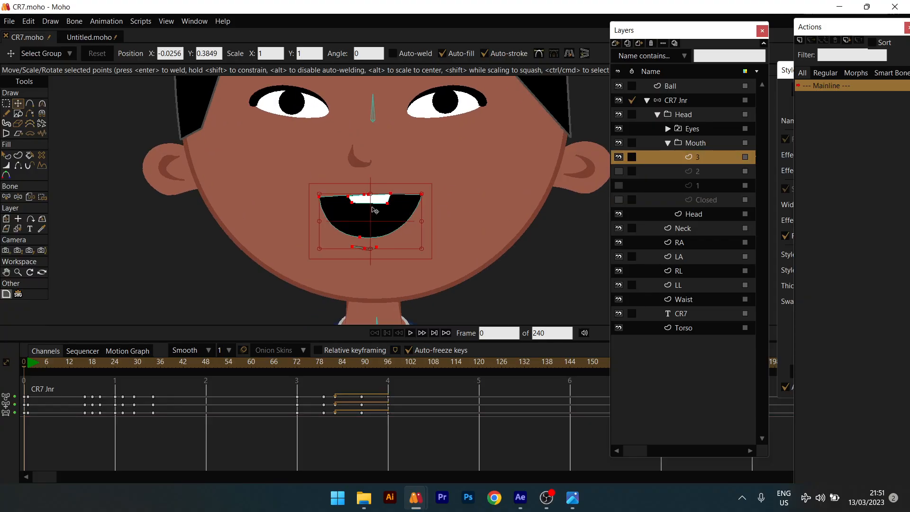
drag(327, 178, 380, 206)
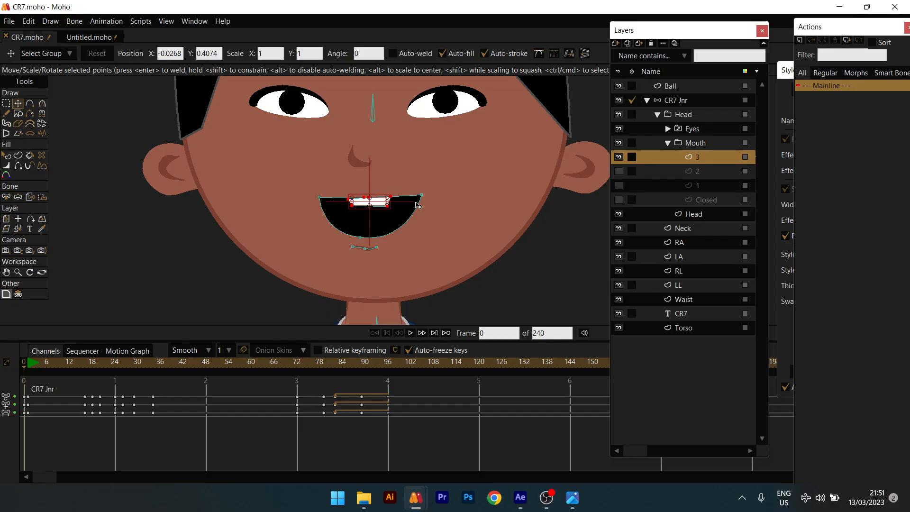
Make all the hidden mouth shapes visible and convert the Mouth group to a switch layer.
click(619, 199)
click(619, 171)
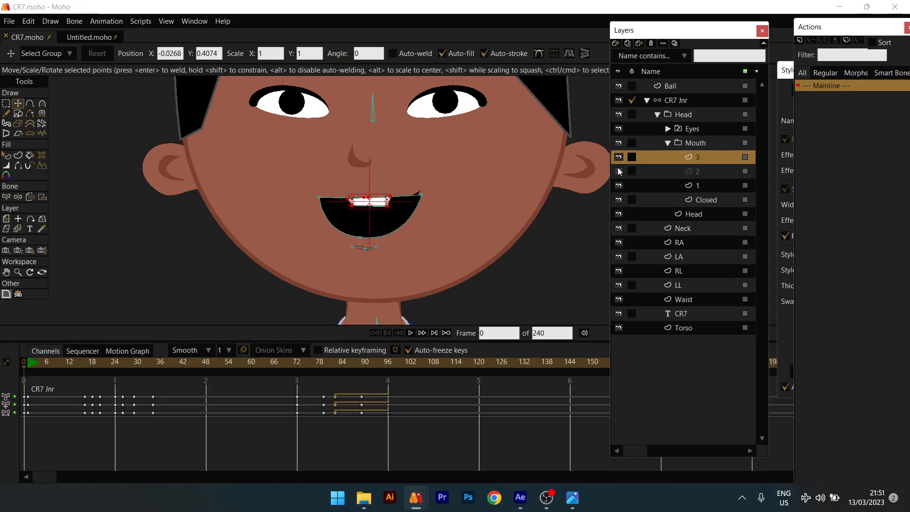
click(697, 145)
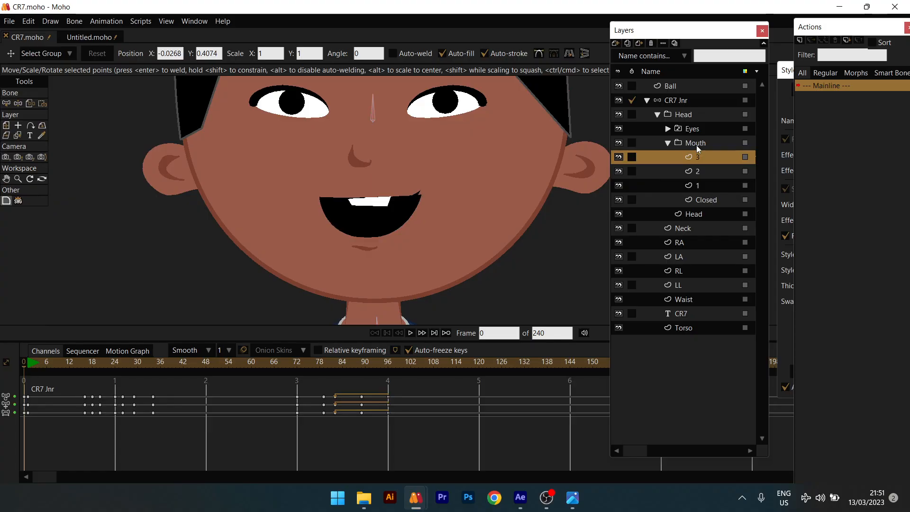
right_click(697, 147)
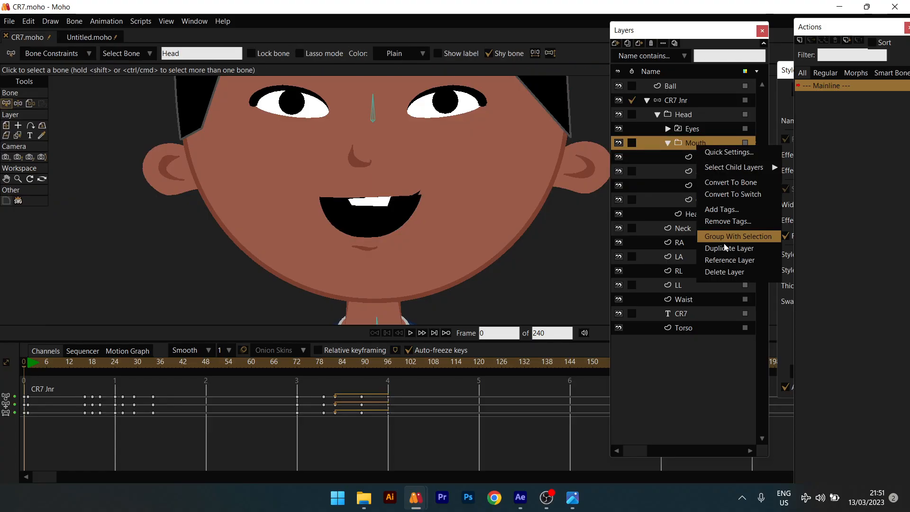
click(724, 196)
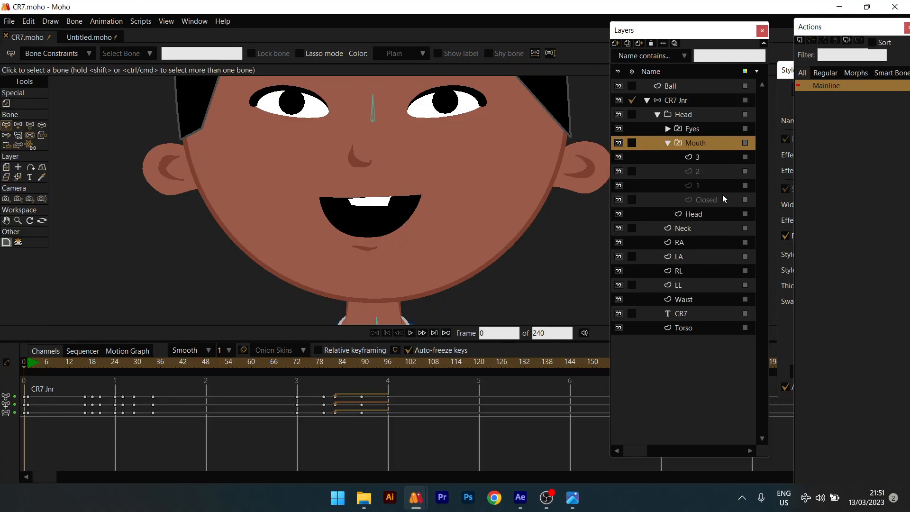
Preview the Mouth switch by cycling through shapes 2, 1 and Closed and back up to 3.
click(704, 173)
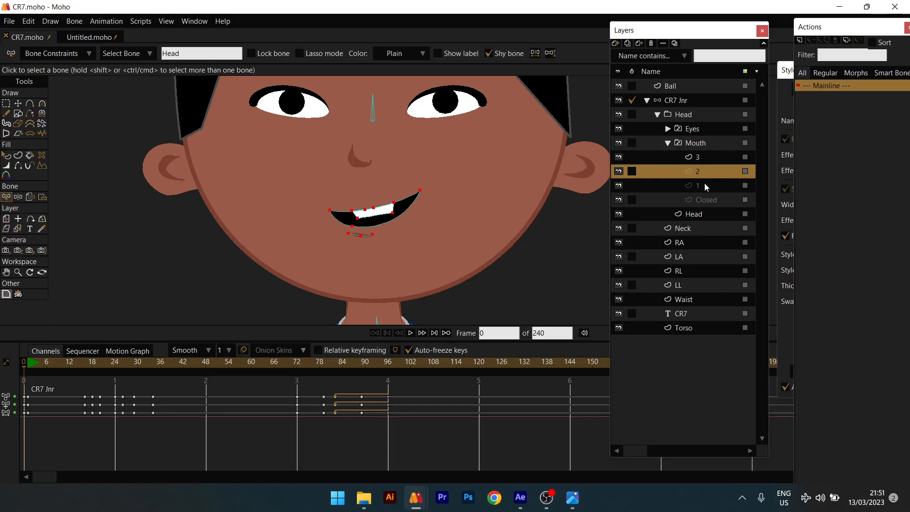
click(704, 185)
click(704, 199)
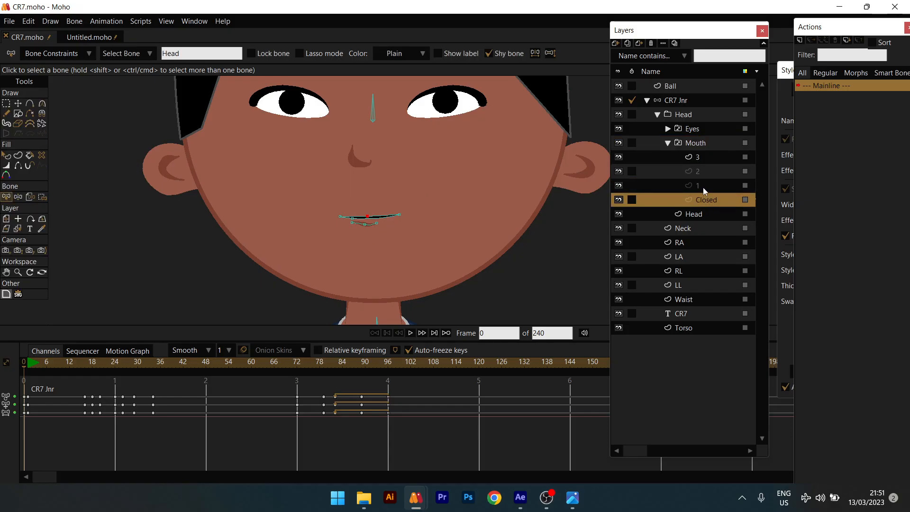
click(703, 186)
click(704, 173)
click(704, 157)
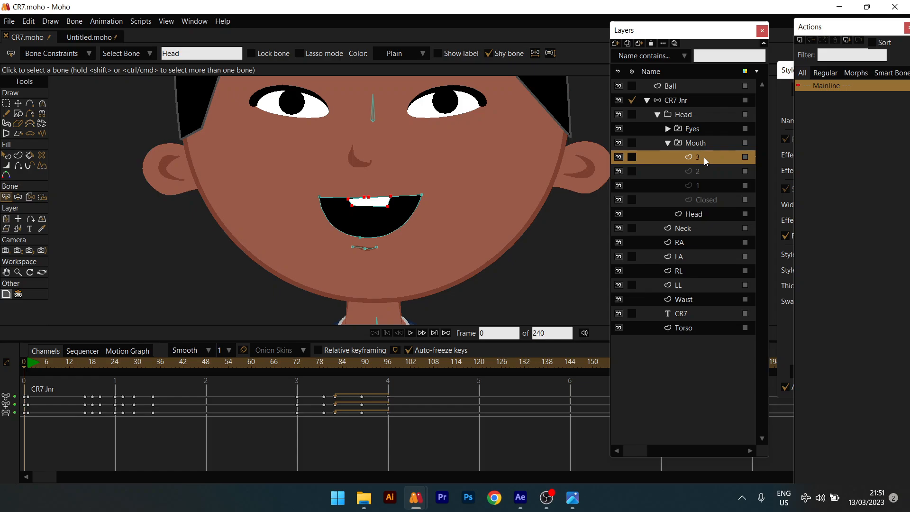
Draw an oval tongue at the bottom of layer 3's mouth and reshape its points to follow the lower edge.
click(18, 114)
scroll(367, 234, up, 2)
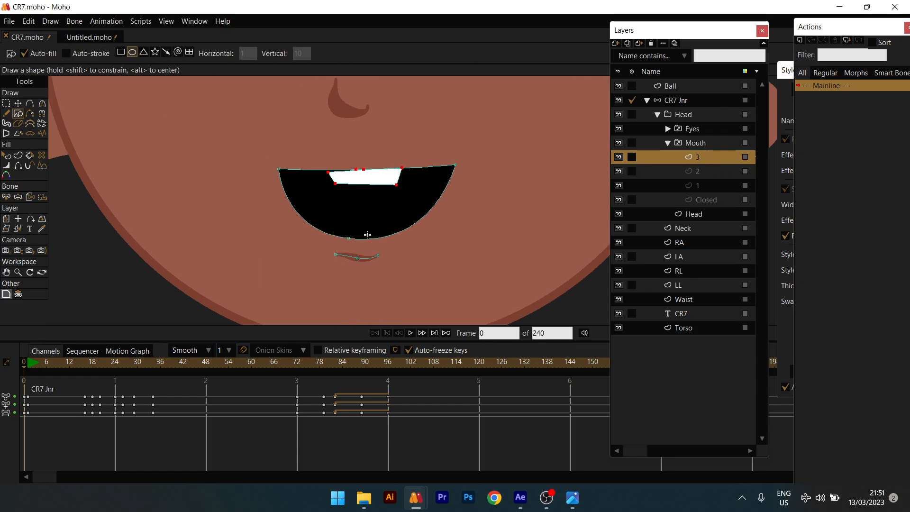
drag(378, 225, 397, 236)
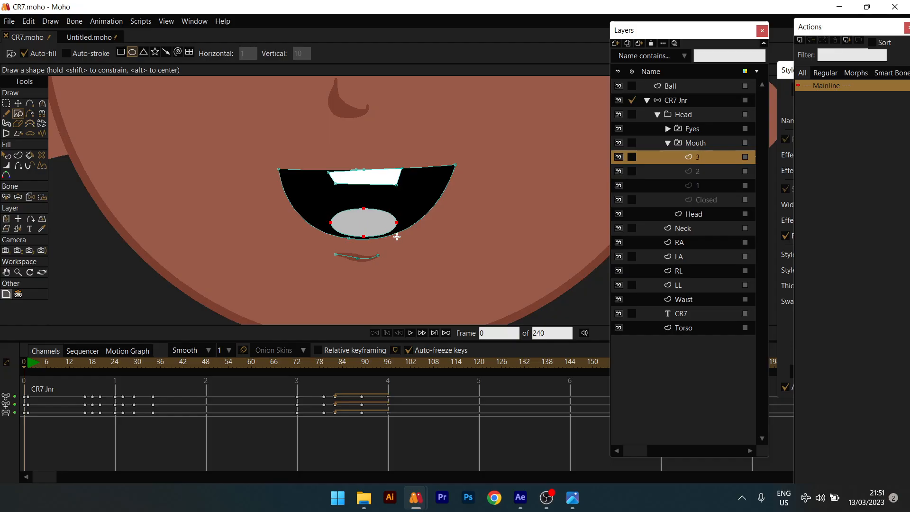
key(t)
scroll(334, 230, up, 2)
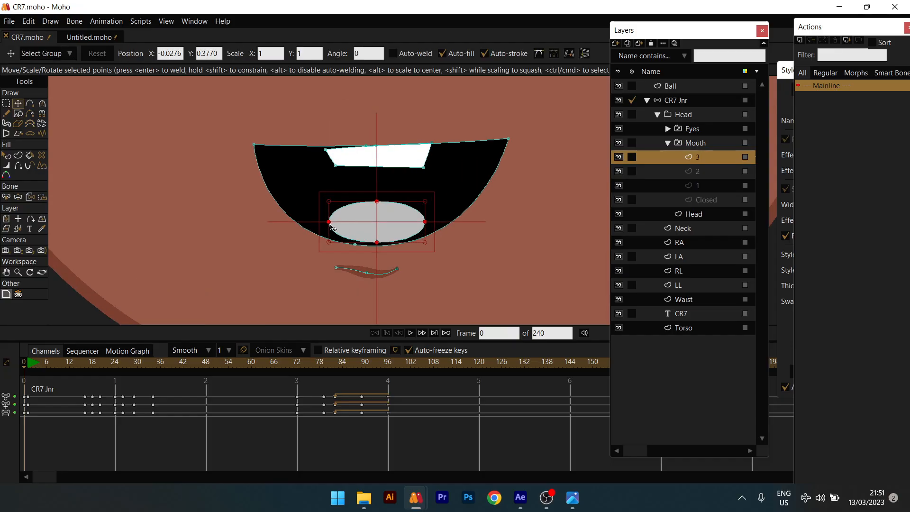
drag(329, 222, 329, 221)
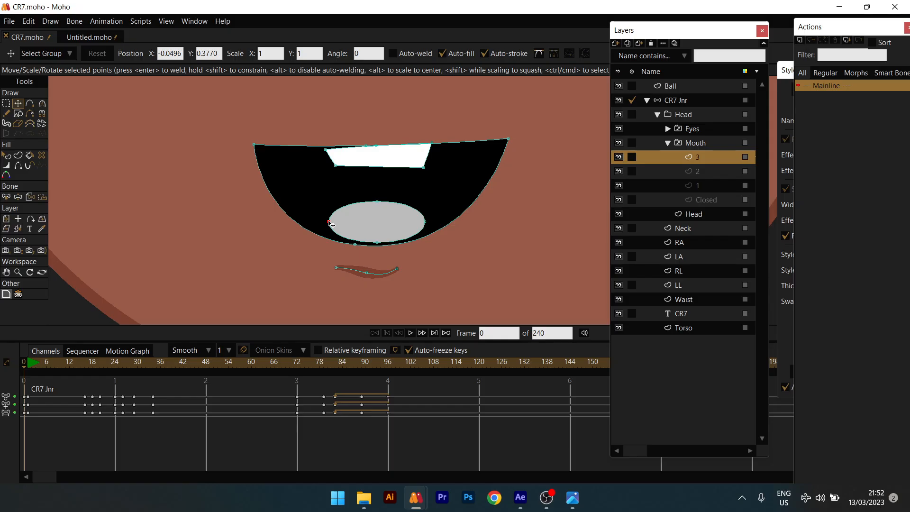
drag(329, 224, 328, 234)
drag(424, 225, 428, 232)
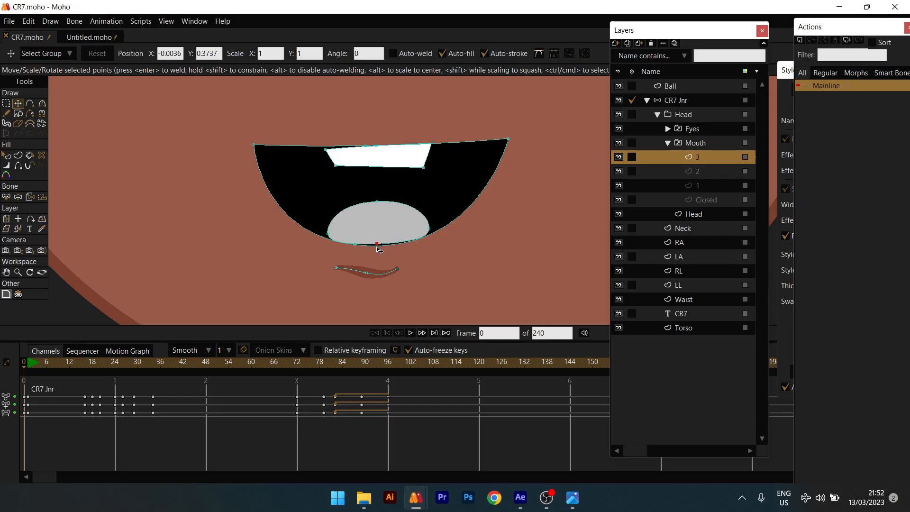
drag(376, 202, 382, 211)
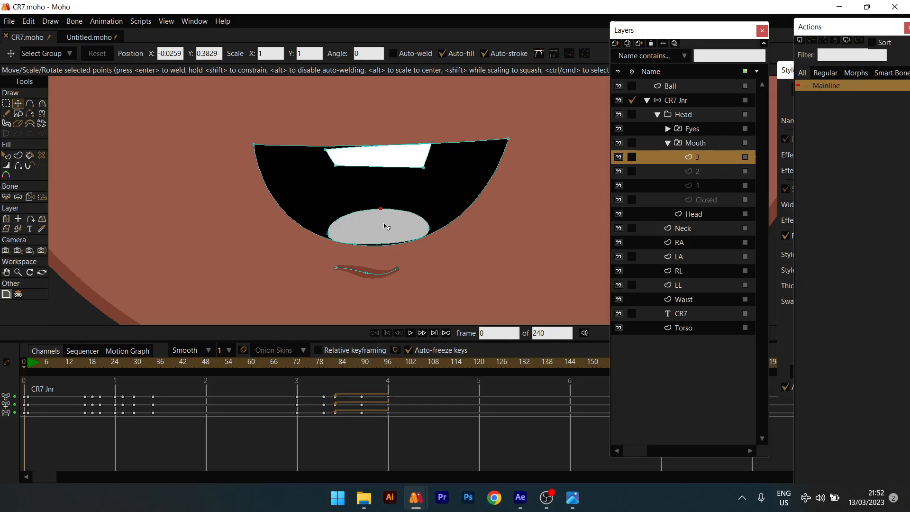
Fill the tongue shape in layer 3 with the dark red color AC1D1D.
key(q)
click(382, 223)
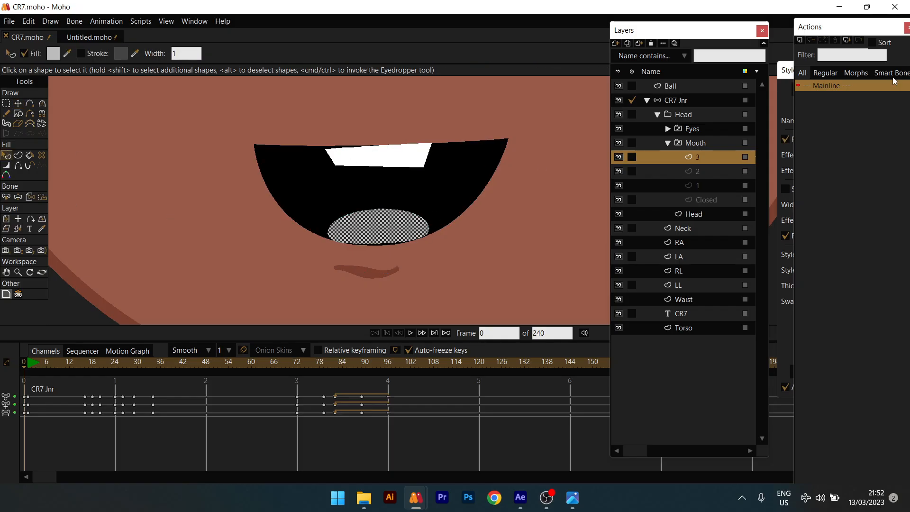
drag(789, 71, 785, 62)
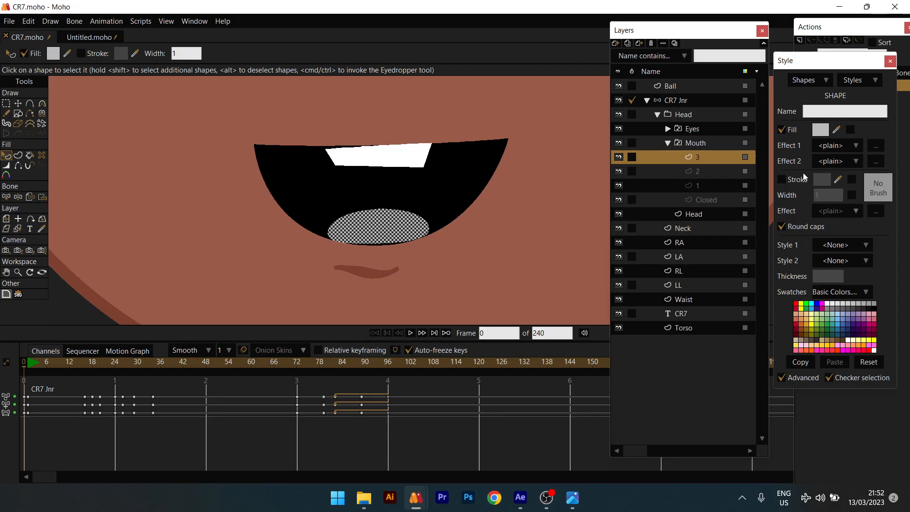
click(822, 130)
mouse_move(770, 173)
mouse_down()
mouse_move(711, 153)
mouse_move(769, 186)
mouse_up()
scroll(548, 200, down, 5)
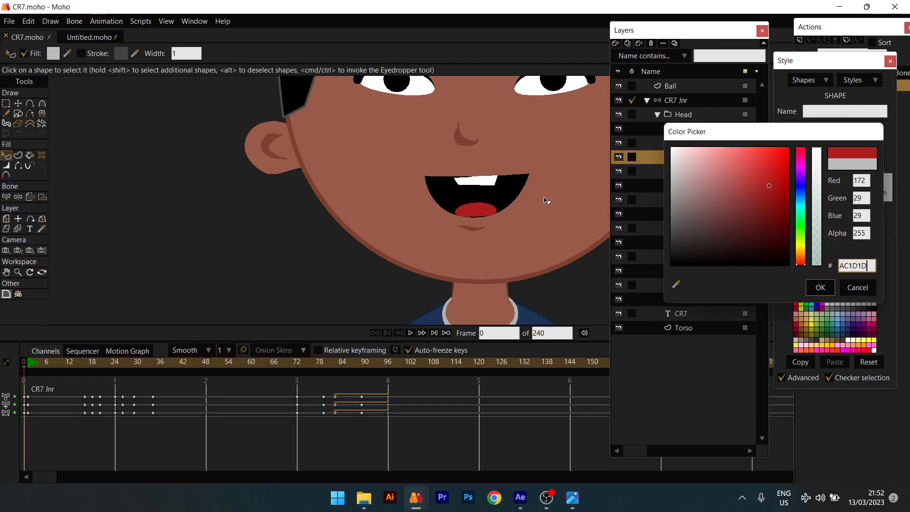
click(820, 287)
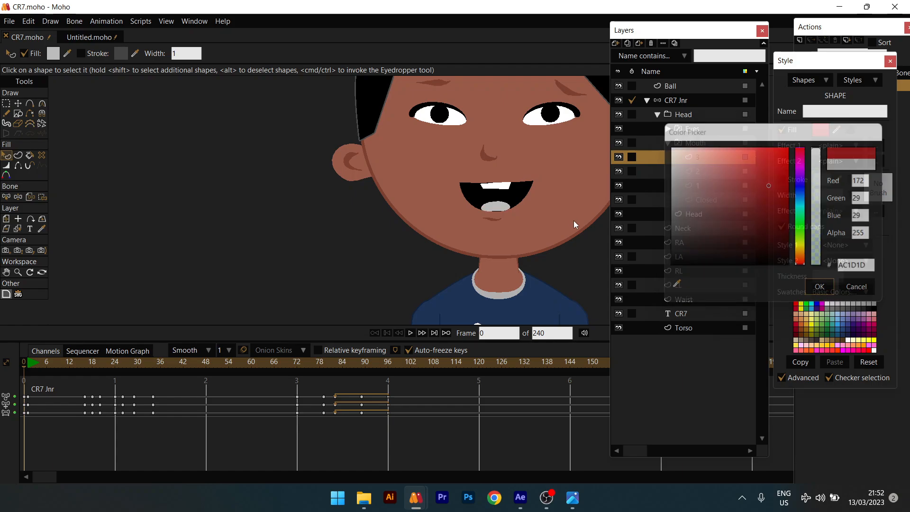
Copy the red tongue from mouth layer 3 and paste it into layer 2, positioned on the mouth's lower edge.
scroll(398, 223, up, 5)
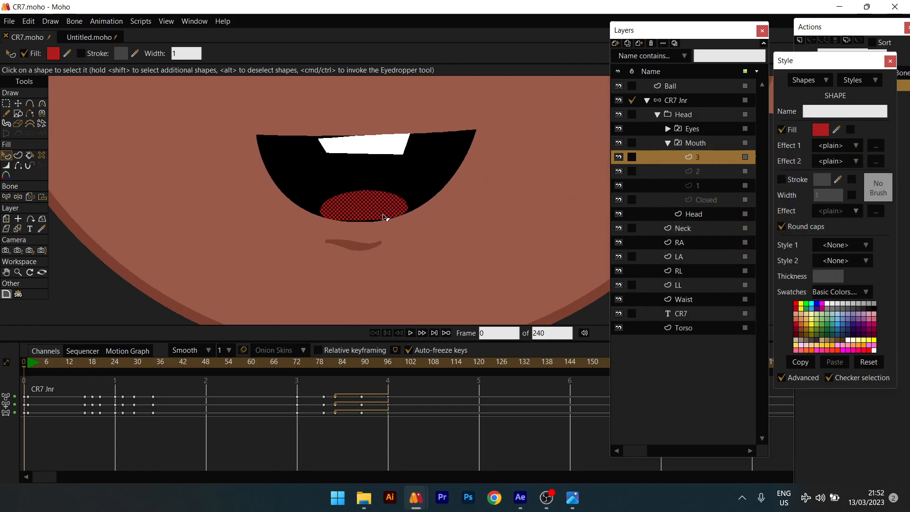
key(t)
double_click(383, 207)
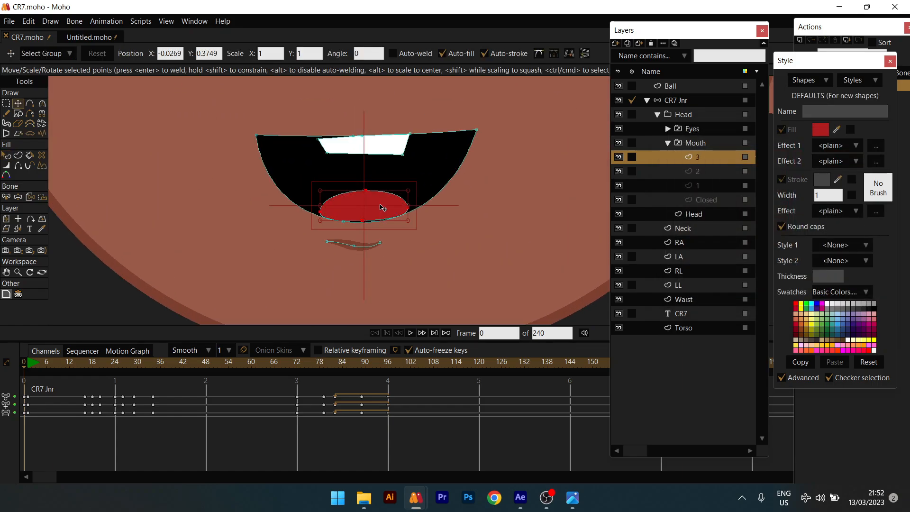
click(702, 169)
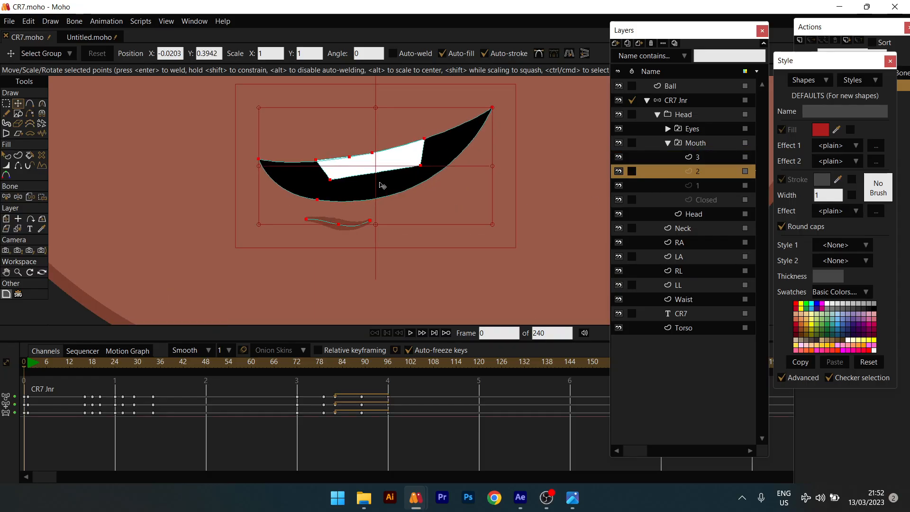
drag(380, 183, 369, 196)
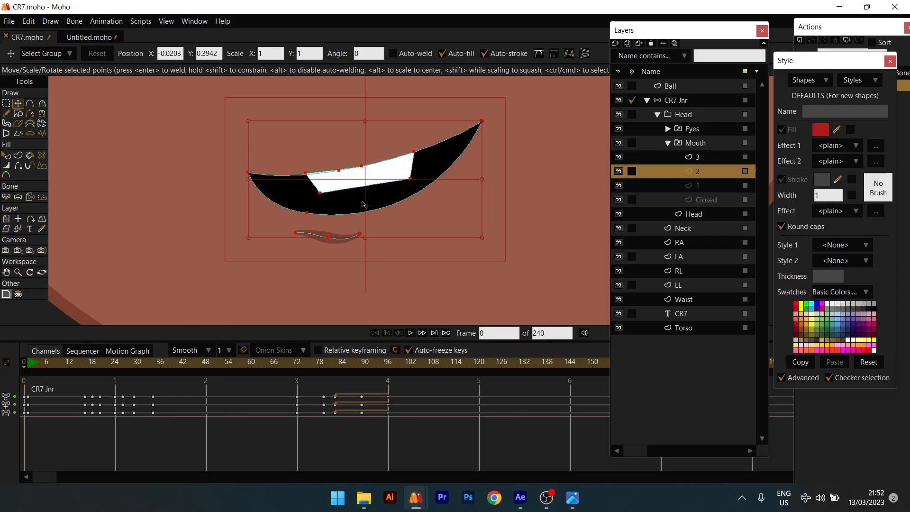
key(ctrl+v)
drag(370, 233, 351, 215)
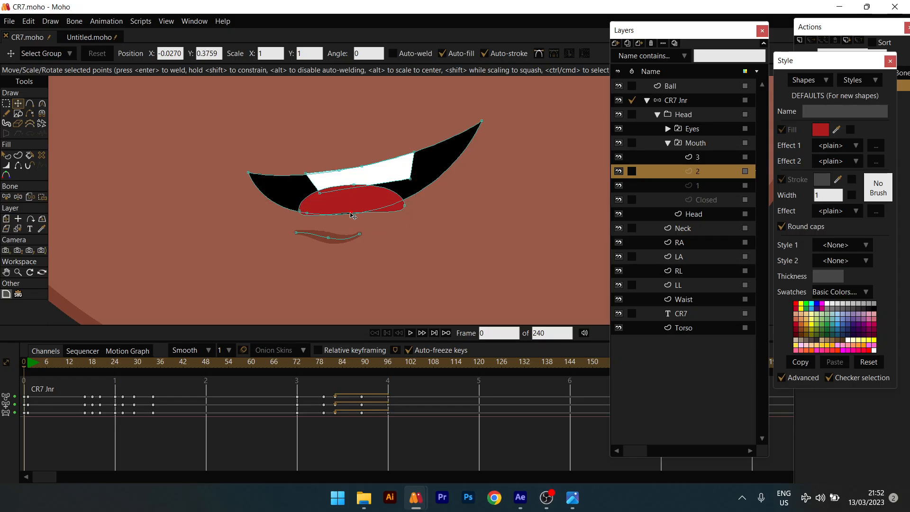
Reshape the tongue's points in layer 2 to flatten it below the teeth and fit it within the mouth.
drag(404, 204, 398, 201)
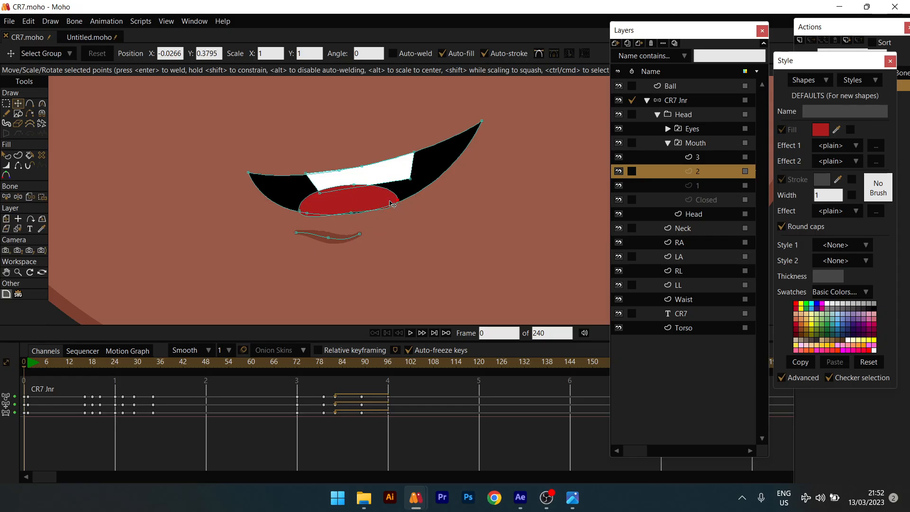
drag(299, 211, 304, 207)
drag(352, 188, 306, 207)
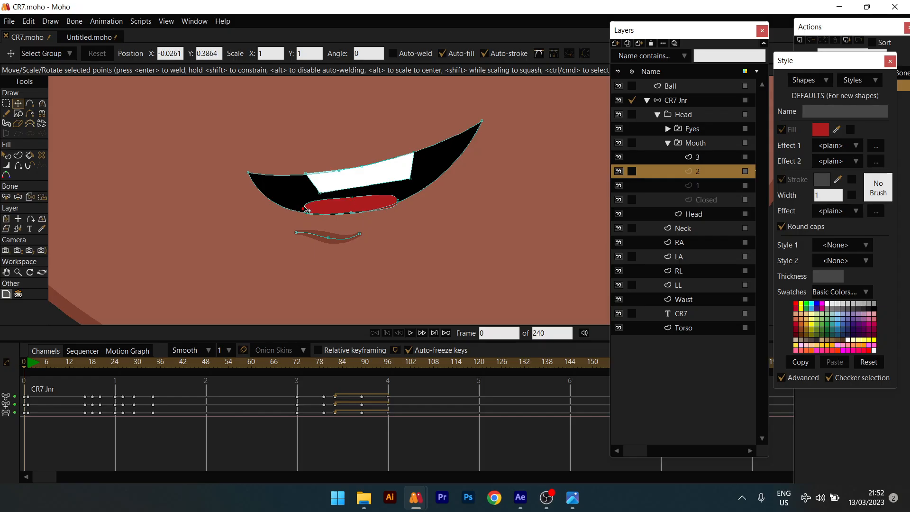
key(q)
scroll(334, 222, down, 5)
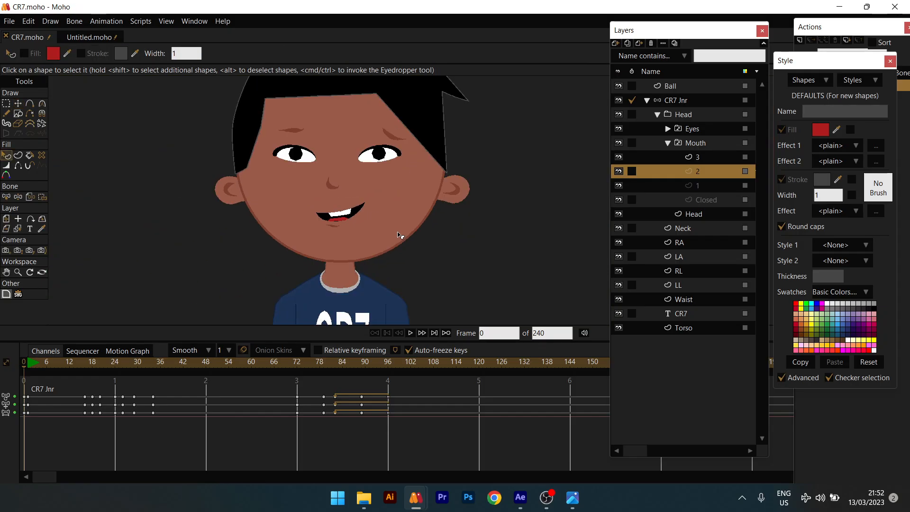
Preview the Mouth switch shapes in the order 3, 2, 1 and Closed.
click(710, 157)
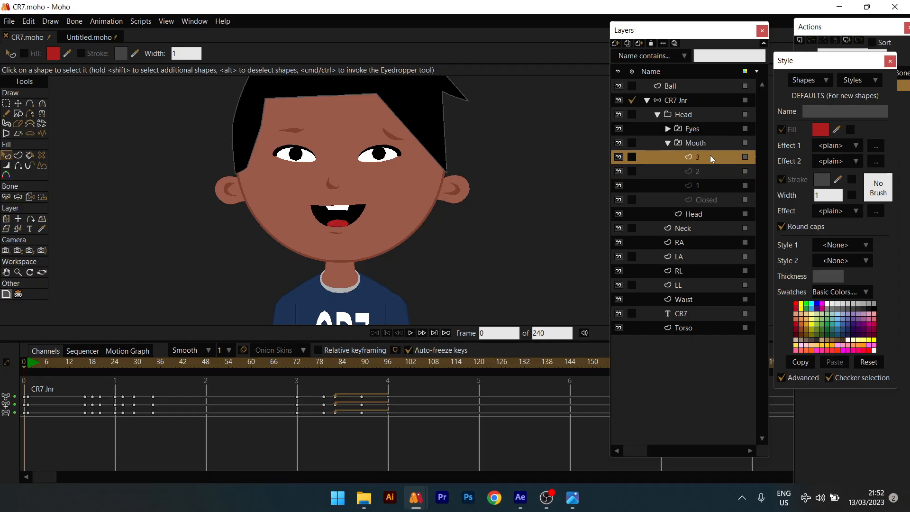
click(704, 171)
click(703, 185)
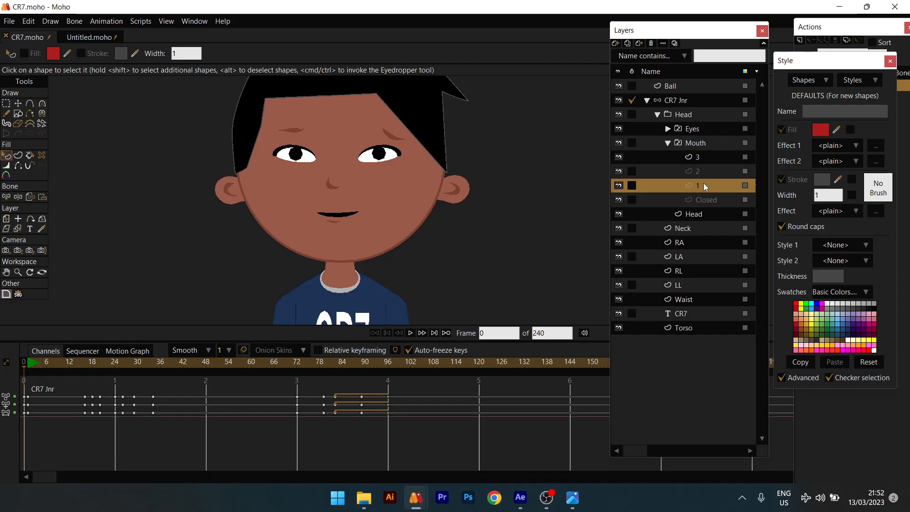
click(707, 200)
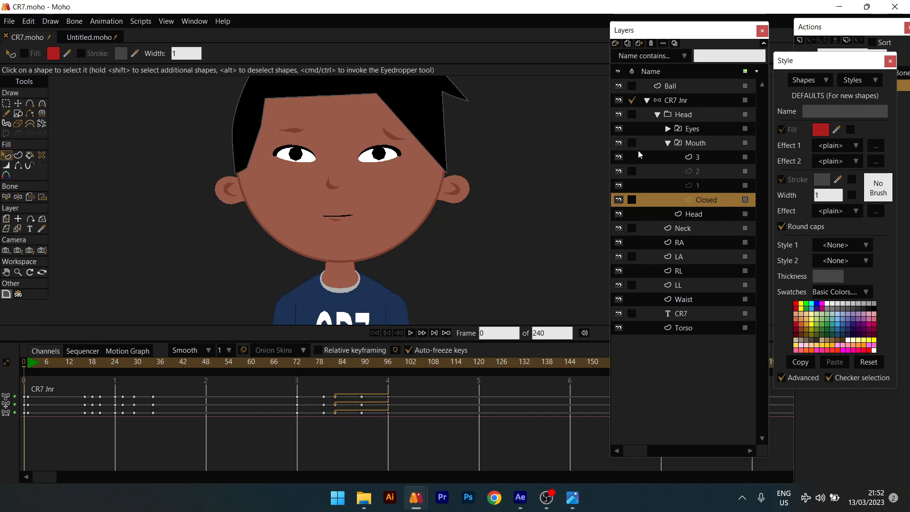
Scrub the timeline to frame 24 and back to frame 0 to check how the mouth moves with the head.
scroll(195, 183, down, 3)
drag(213, 184, 249, 195)
scroll(249, 195, up, 4)
drag(343, 234, 329, 187)
scroll(383, 228, up, 1)
scroll(380, 228, down, 1)
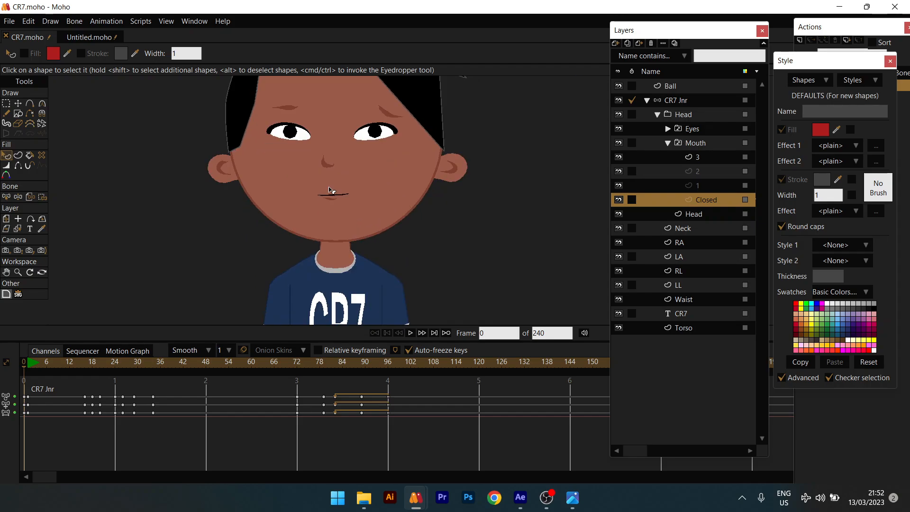
scroll(330, 191, down, 2)
click(45, 364)
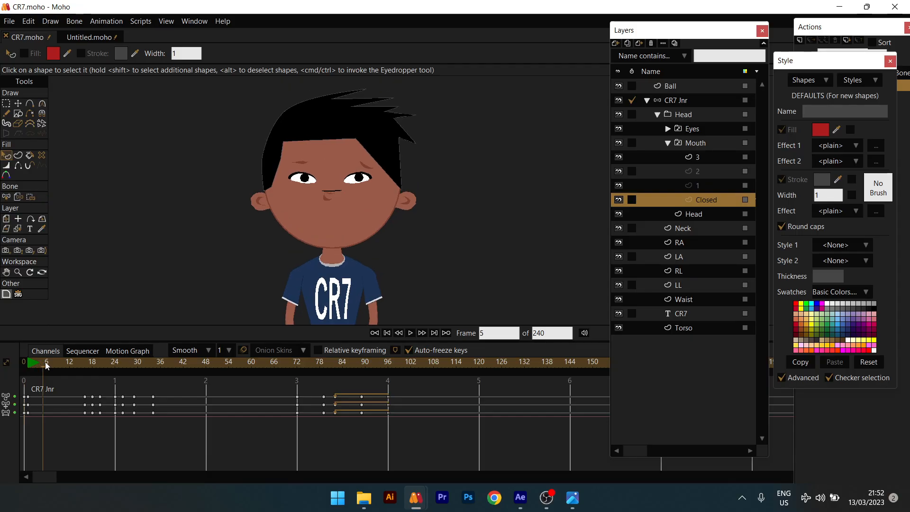
drag(47, 365, 116, 358)
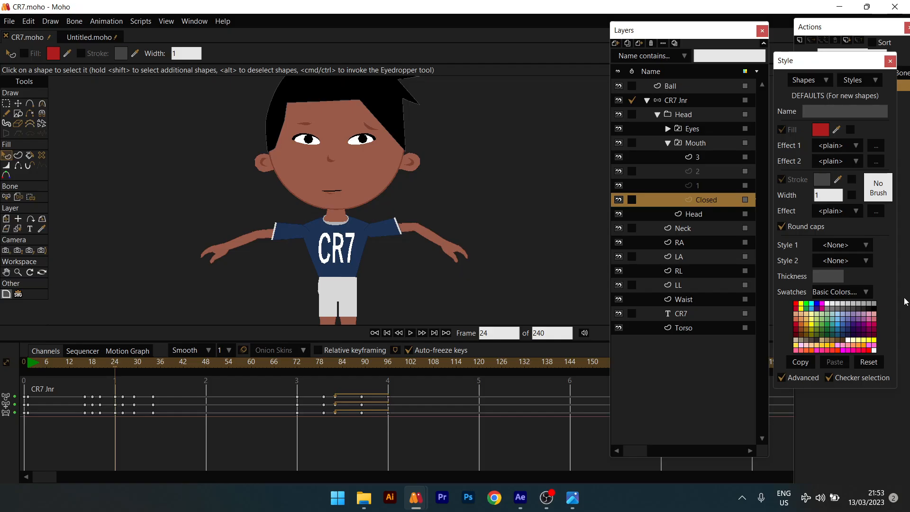
click(709, 143)
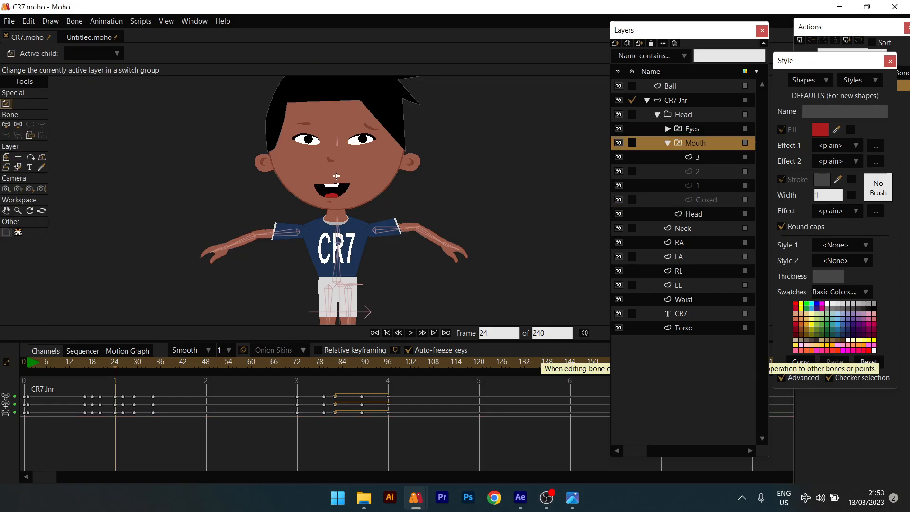
drag(64, 361, 2, 300)
Show all bones of the CR7 Jnr bone layer.
click(74, 21)
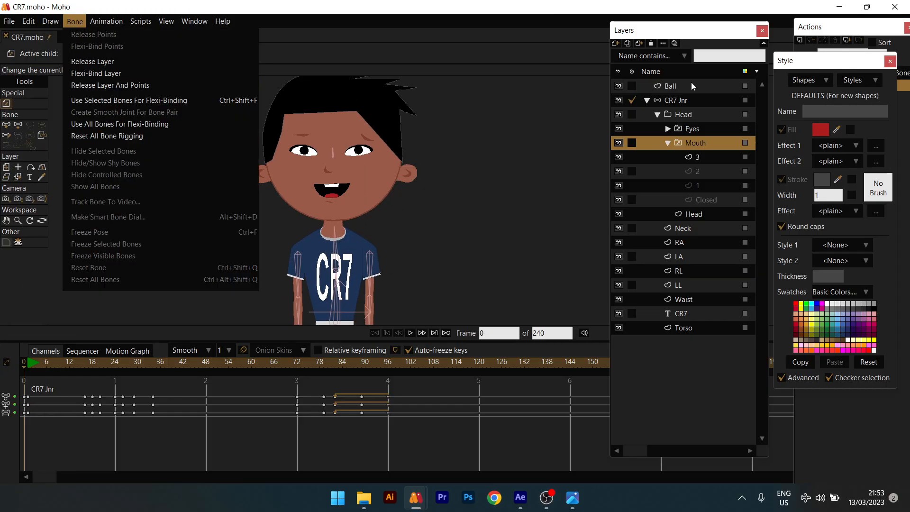
click(684, 106)
click(107, 21)
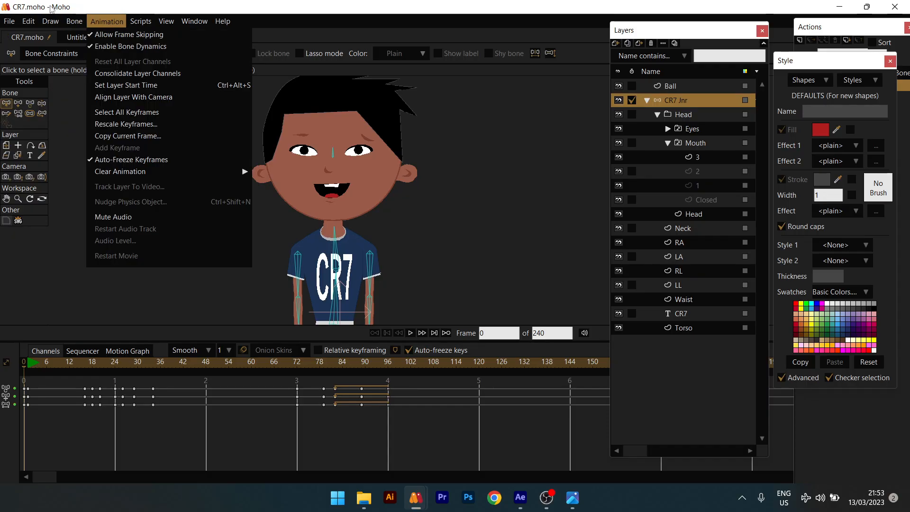
click(50, 9)
click(75, 21)
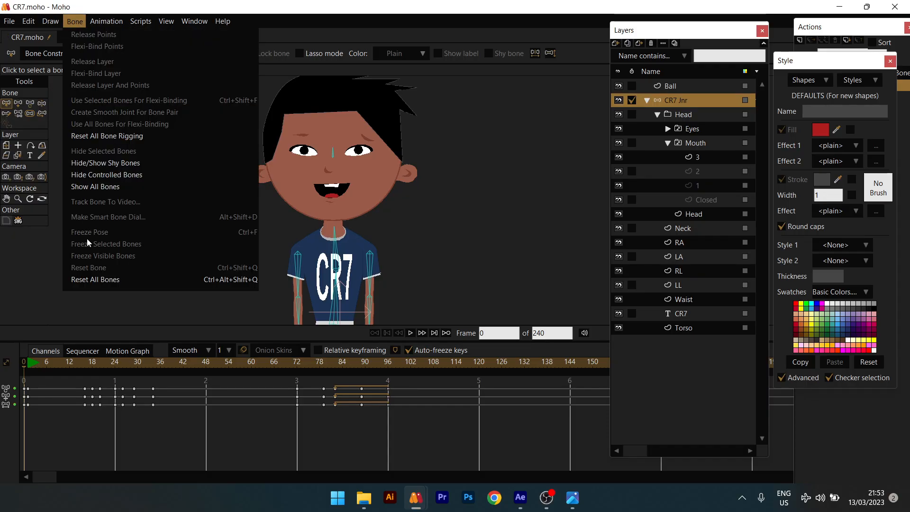
click(100, 186)
Bind the collapsed Mouth switch layer to the Head bone.
scroll(344, 198, up, 3)
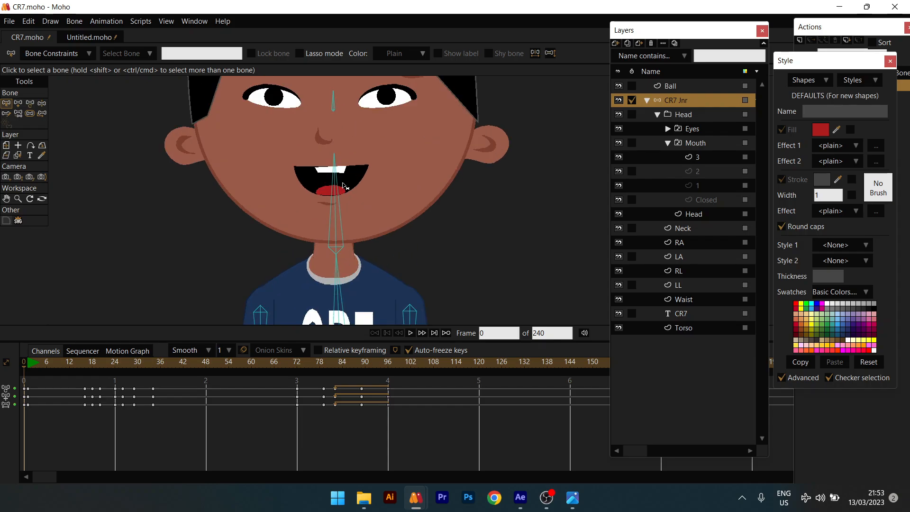
click(668, 142)
click(697, 143)
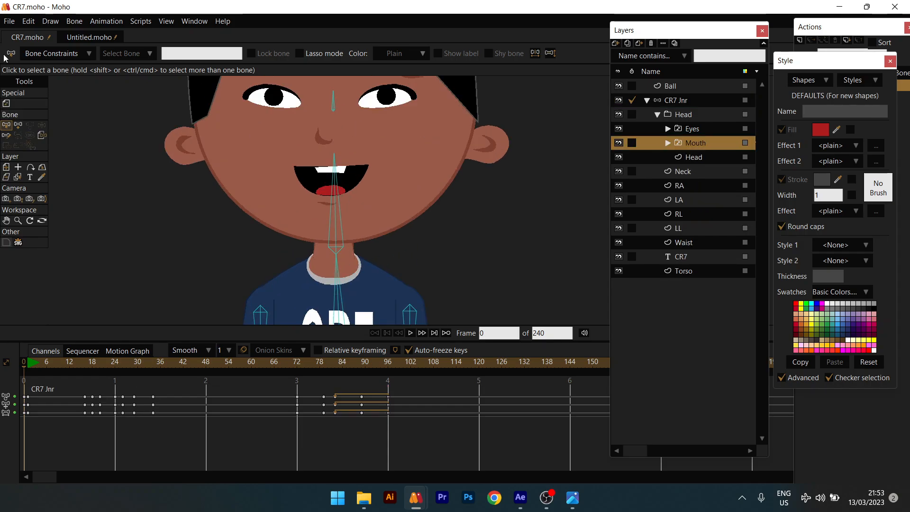
click(42, 136)
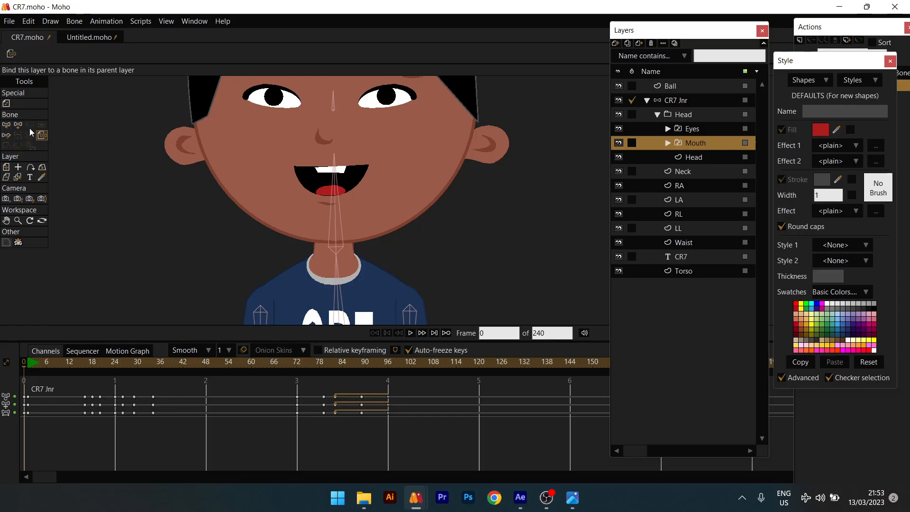
click(337, 224)
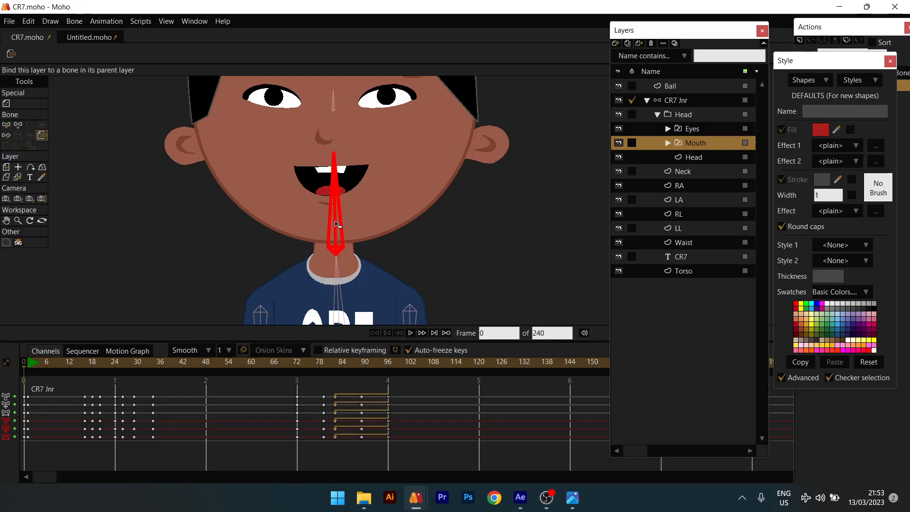
Scrub the CR7 Jnr animation and return to frame 0 to check the mouth's binding to the head.
scroll(337, 225, down, 3)
click(699, 97)
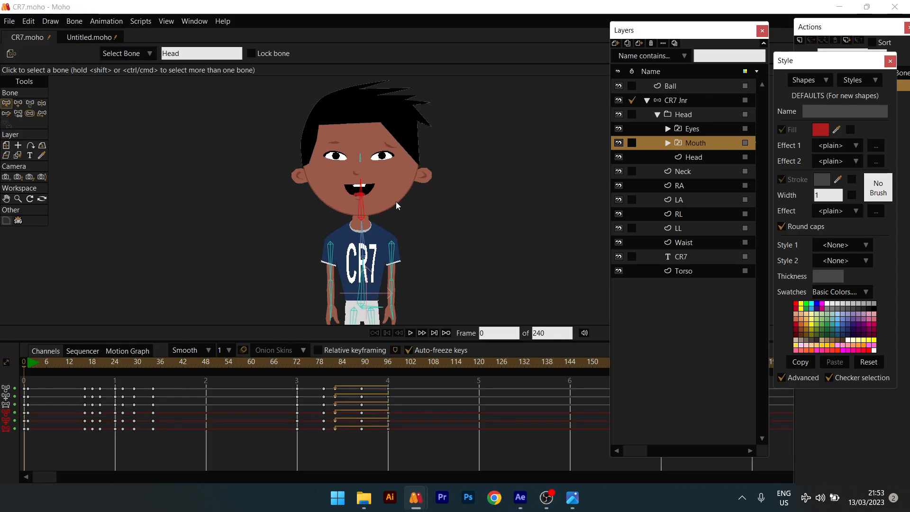
click(73, 365)
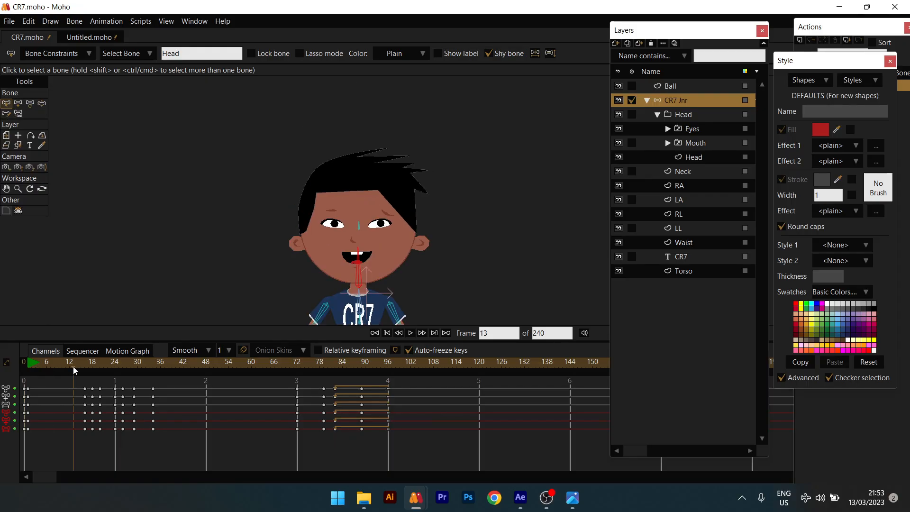
drag(93, 369, 2, 384)
Switch the mouth to the Closed shape on frame 2.
scroll(364, 168, up, 3)
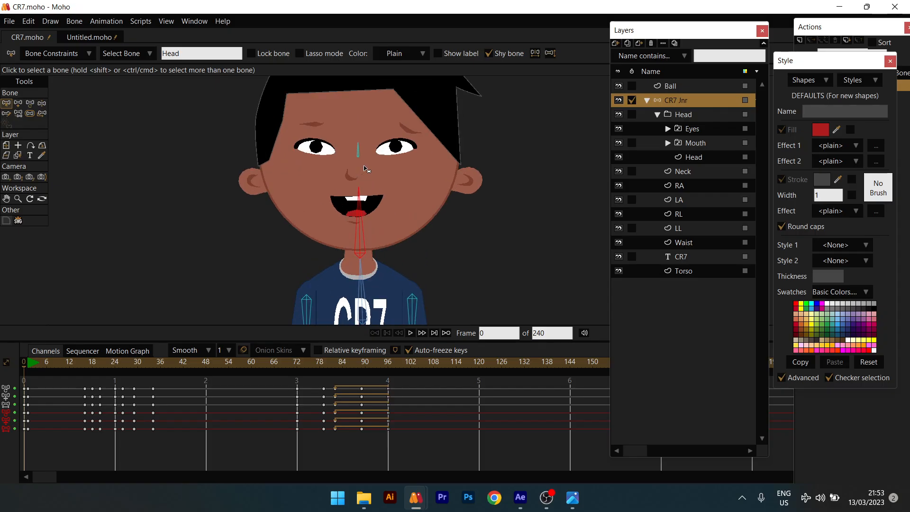
scroll(364, 171, up, 4)
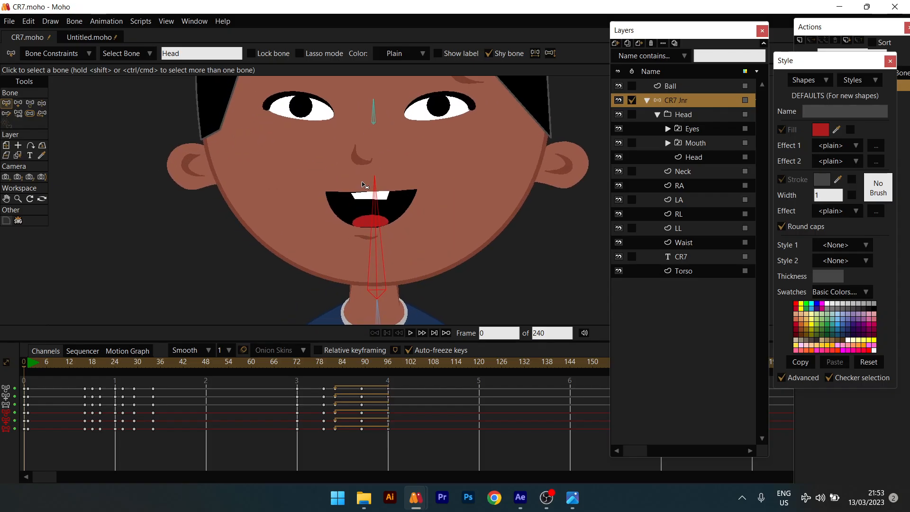
click(35, 364)
click(488, 334)
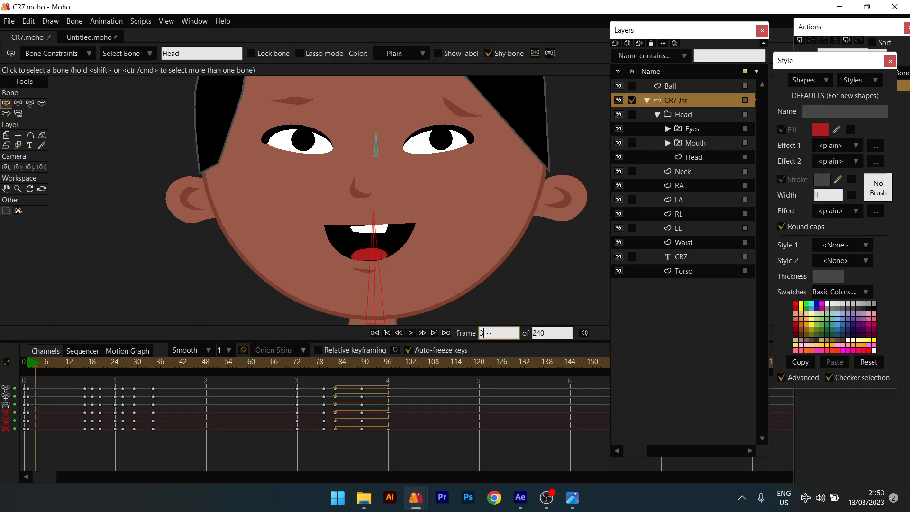
key(BackSpace)
text(2)
key(Return)
click(667, 143)
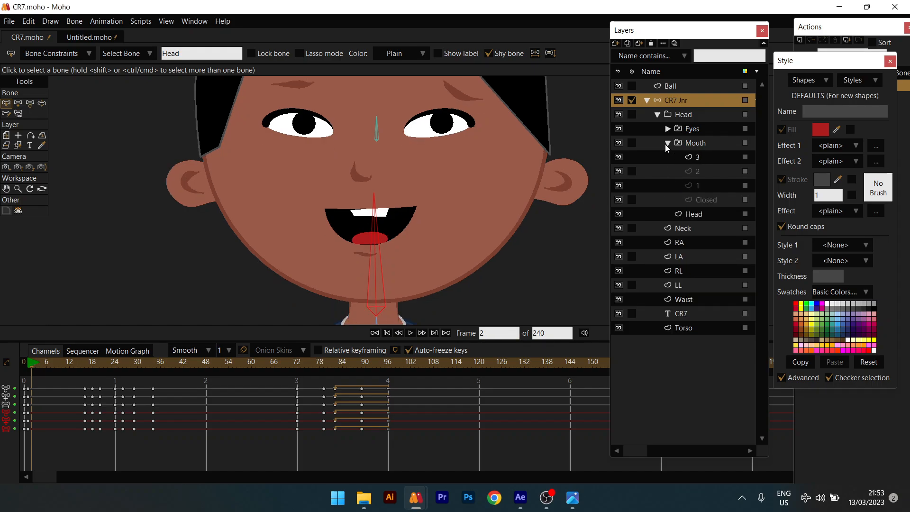
click(707, 200)
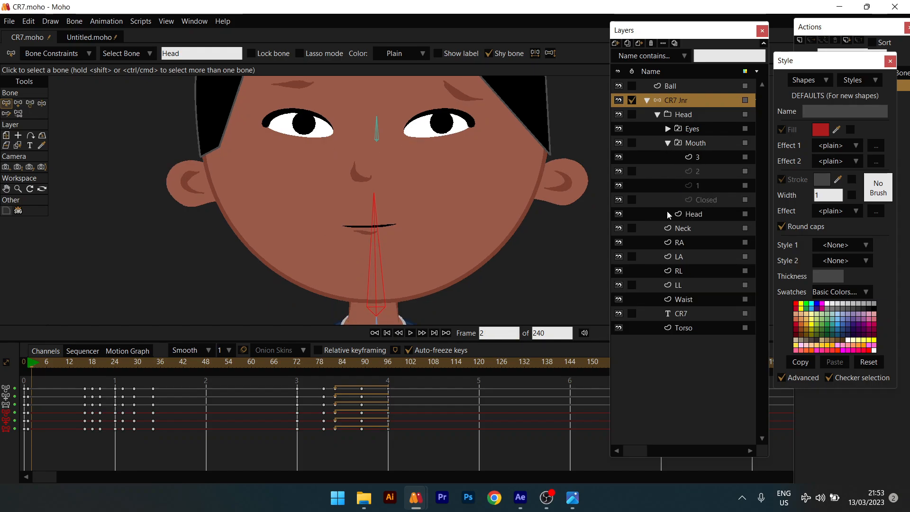
Switch the mouth to shape 2 on frame 4 and back to Closed on frame 6.
click(423, 334)
click(423, 334)
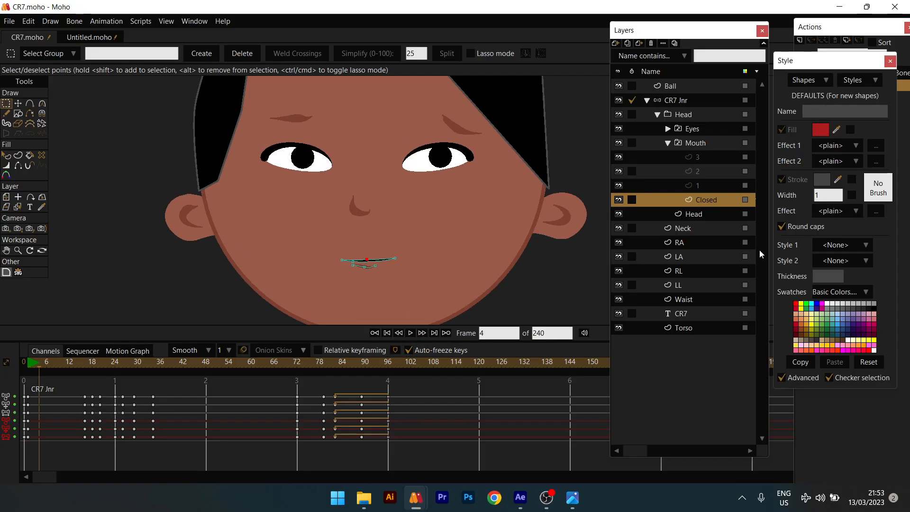
click(639, 173)
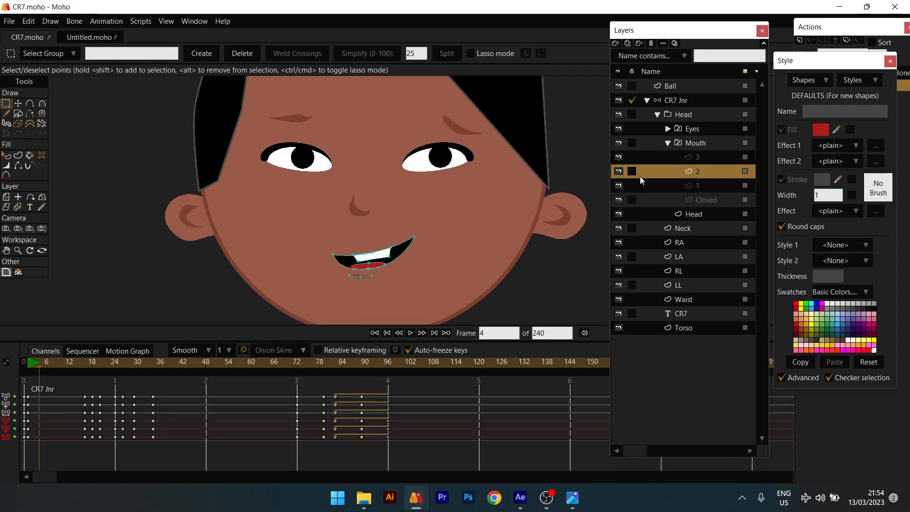
click(422, 334)
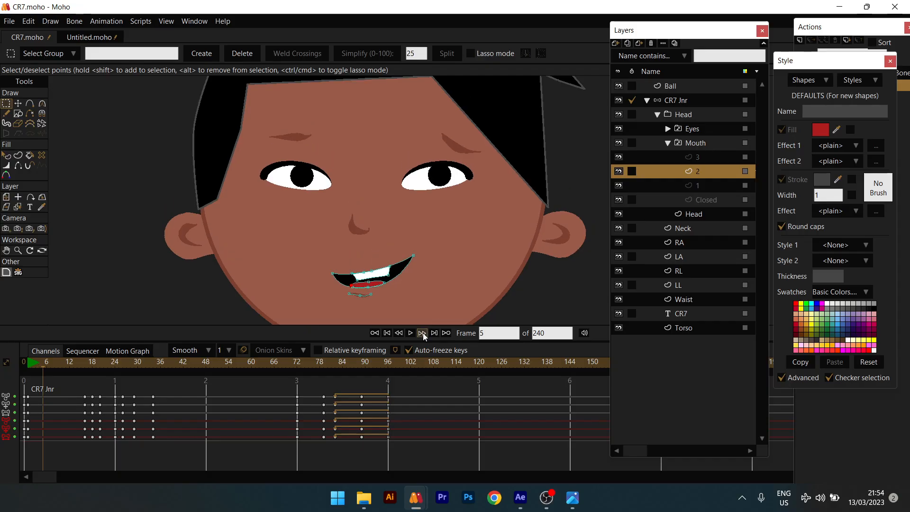
click(423, 334)
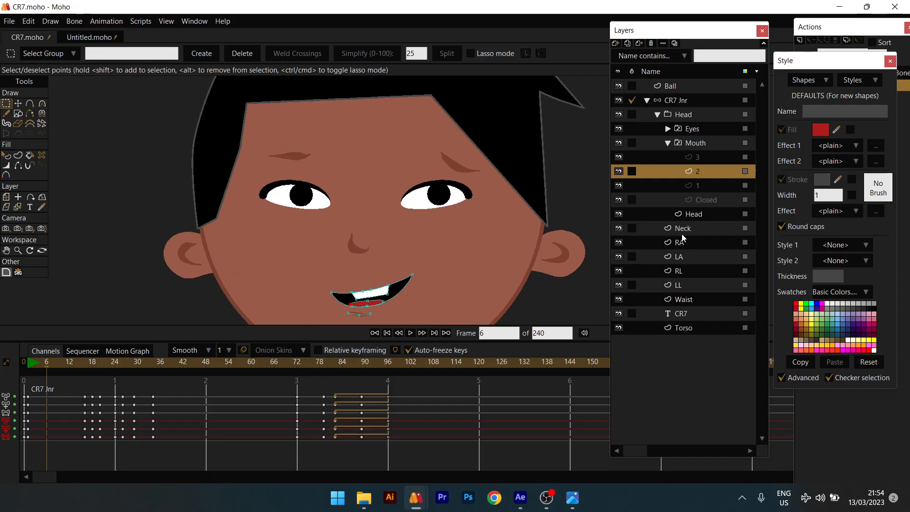
click(705, 199)
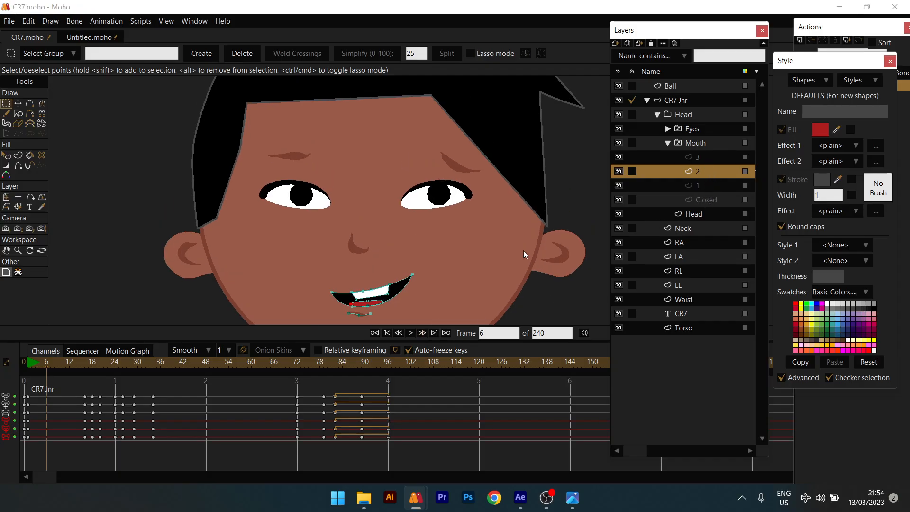
Switch the mouth to shape 3 on frame 8 and back to Closed on frame 10.
click(423, 334)
click(423, 334)
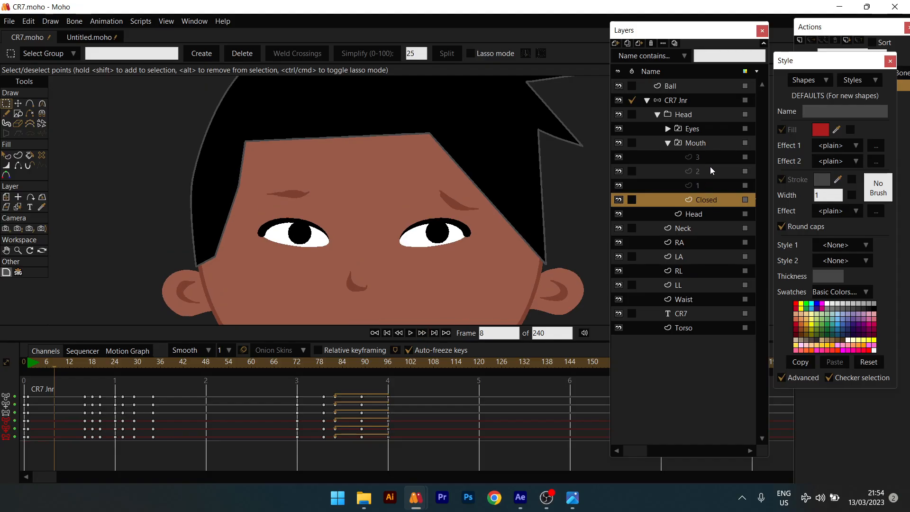
click(422, 333)
click(423, 334)
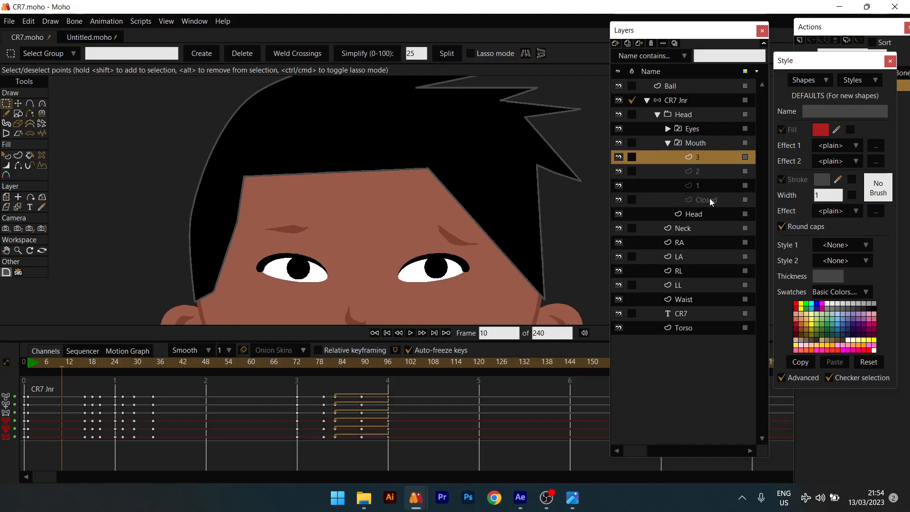
click(710, 198)
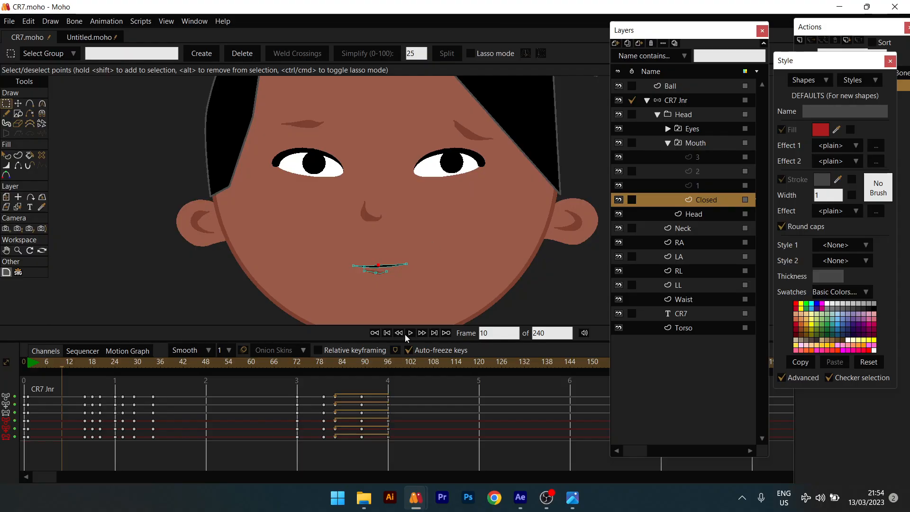
Switch the mouth to shape 2 on frame 12.
click(422, 334)
click(422, 334)
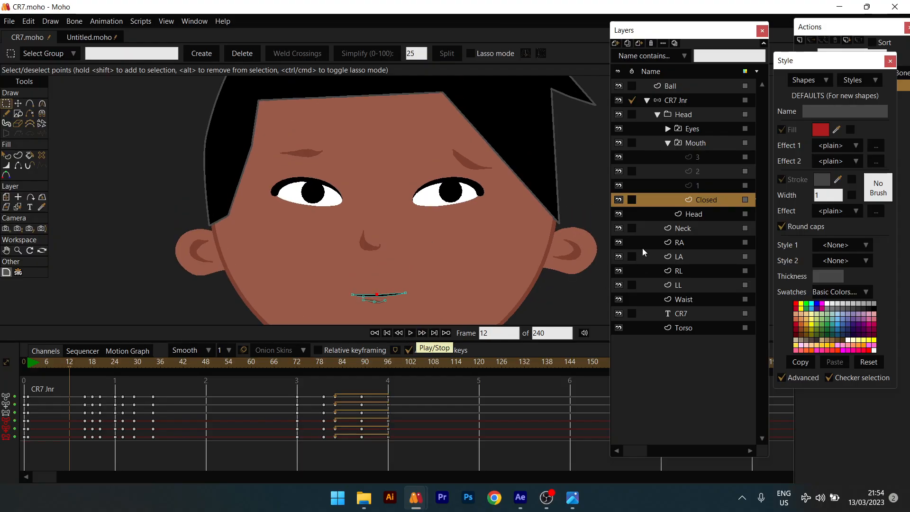
click(703, 170)
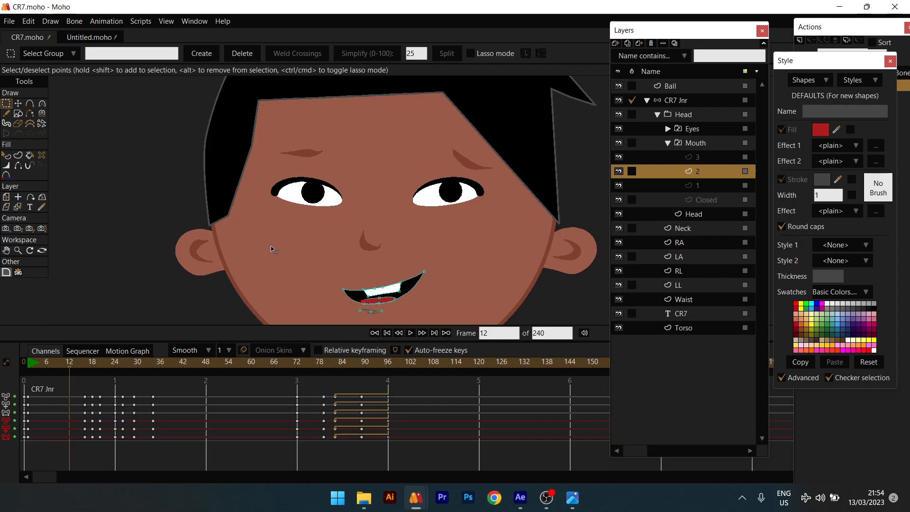
Set the Mouth switch layer's keyframe on frame 12 to Cycle interpolation, looping back to absolute frame 1.
click(696, 143)
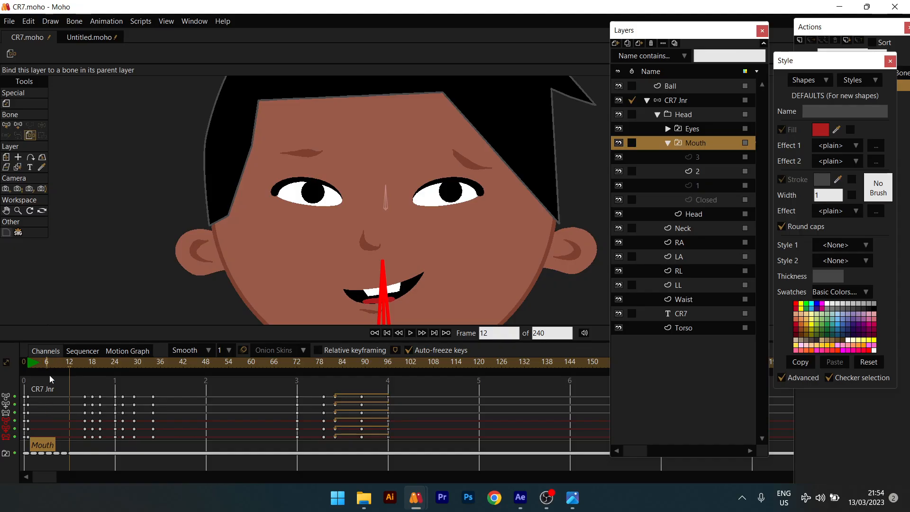
scroll(472, 237, down, 2)
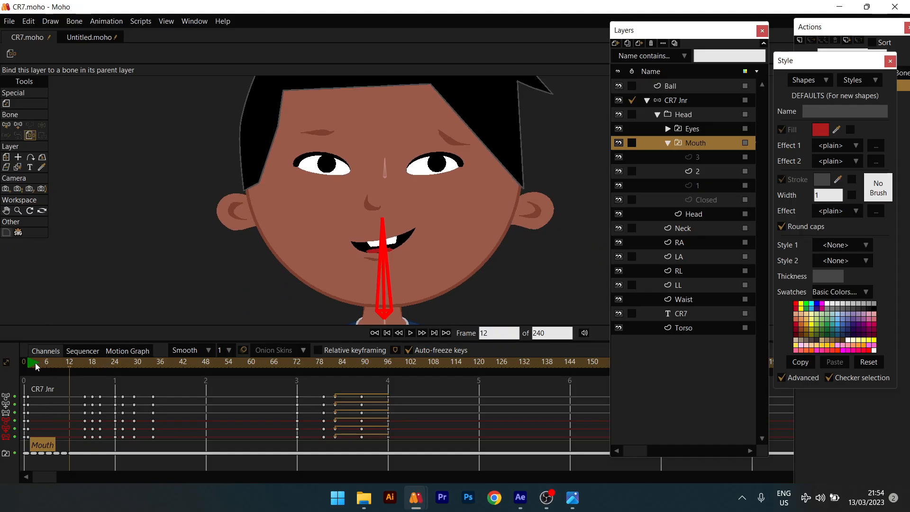
mouse_move(36, 366)
mouse_down()
mouse_move(70, 365)
mouse_move(24, 368)
mouse_up()
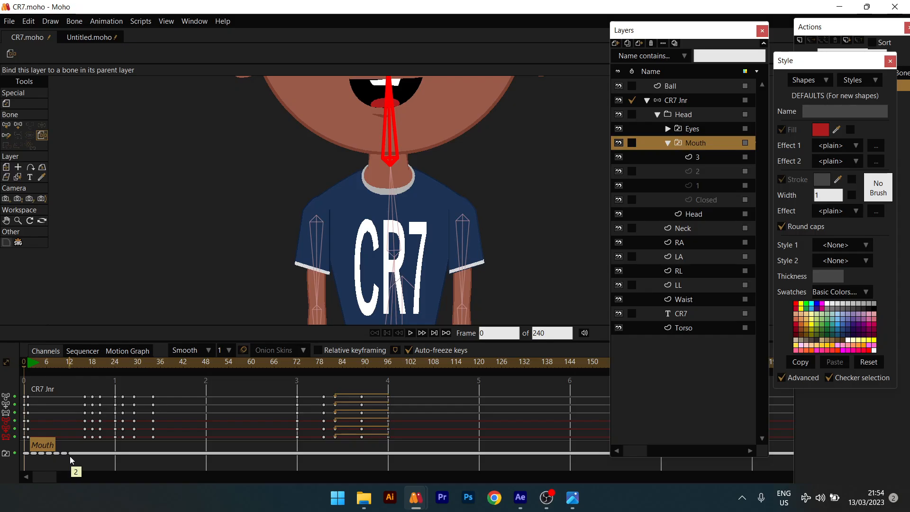
right_click(71, 453)
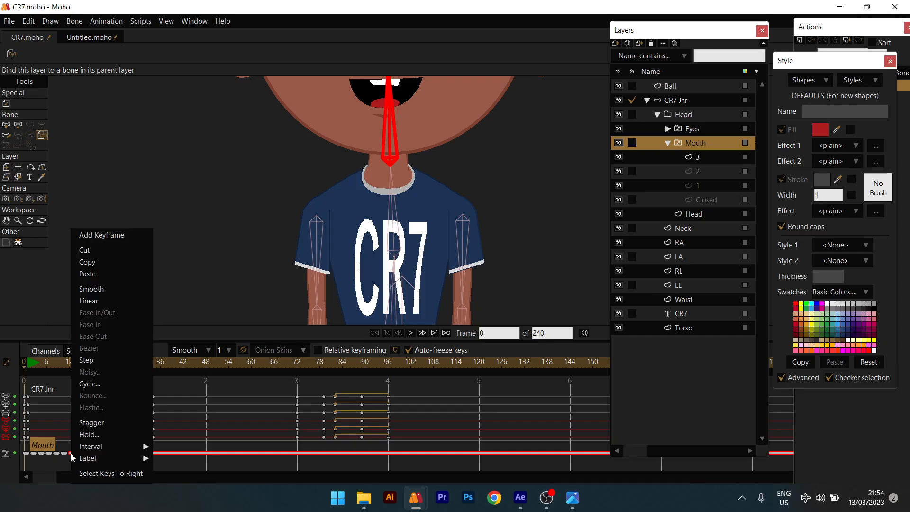
click(90, 384)
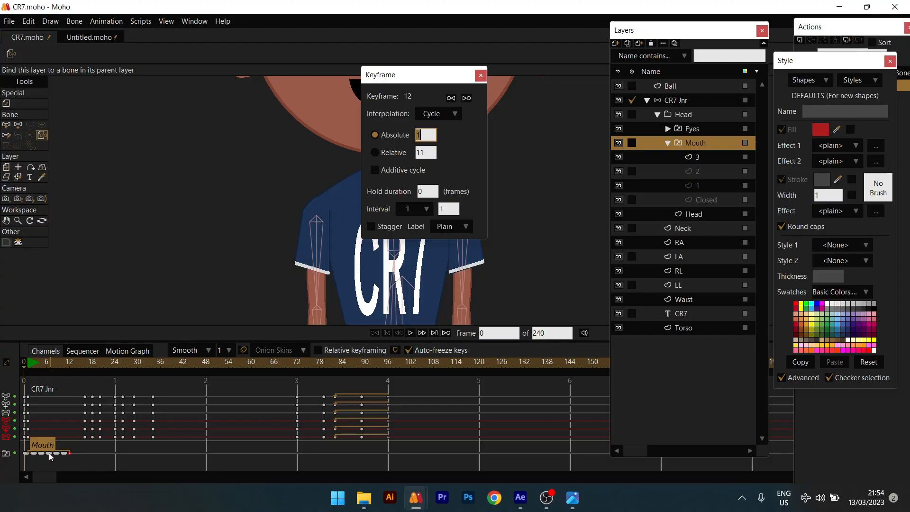
click(481, 75)
Play the animation to check the cycling mouth shapes on the moving character, and return to frame 0.
scroll(401, 192, down, 8)
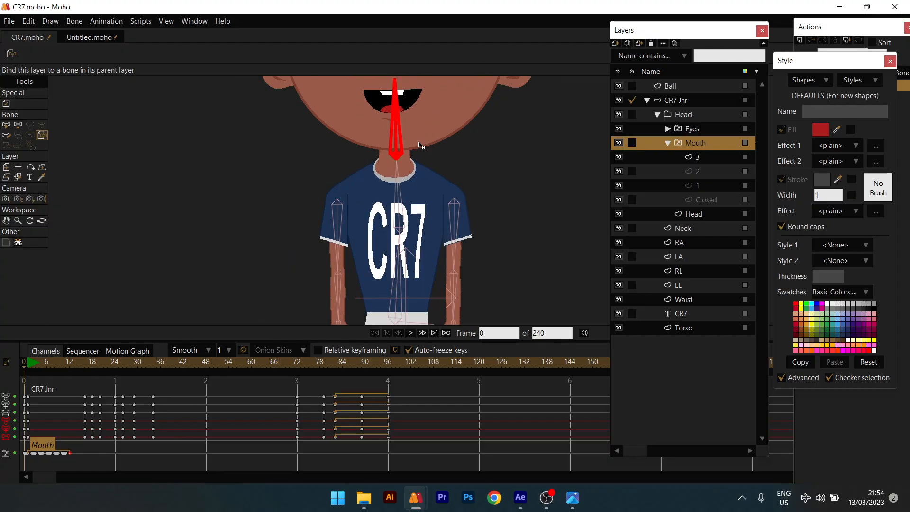
key(space)
scroll(452, 169, up, 4)
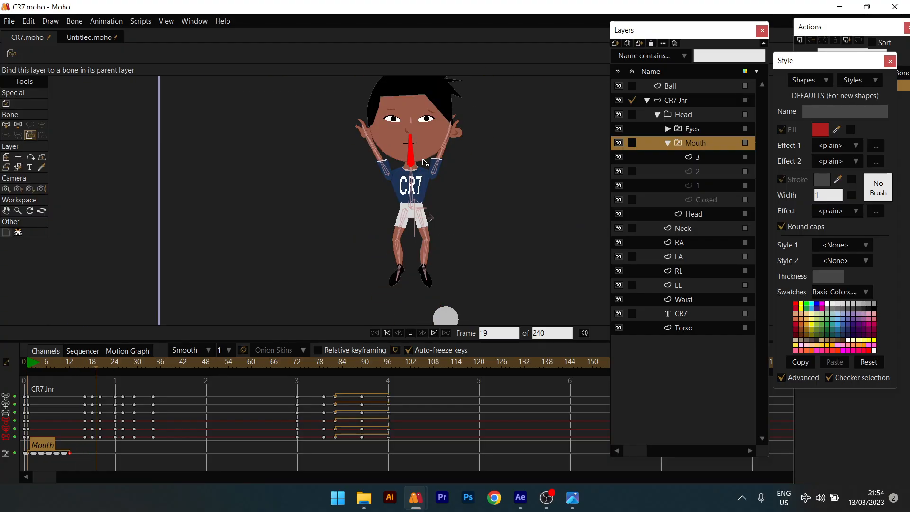
scroll(420, 167, up, 3)
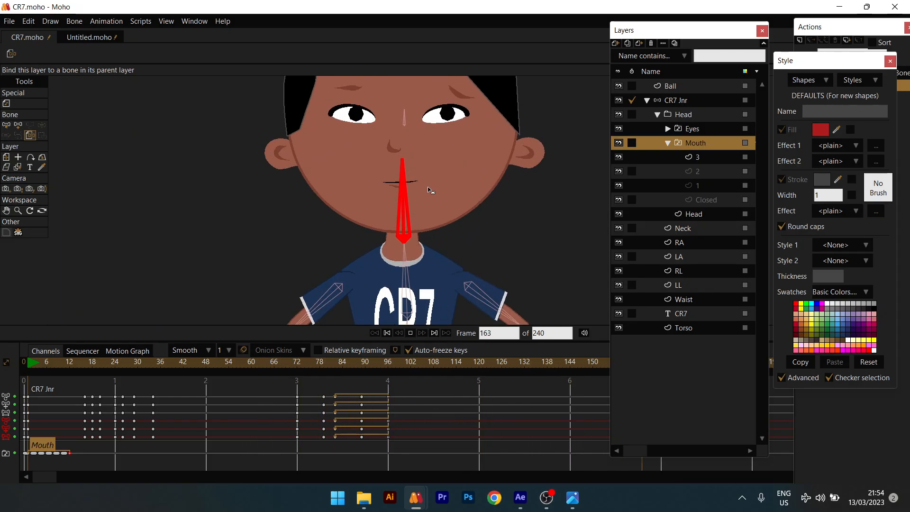
scroll(417, 180, up, 2)
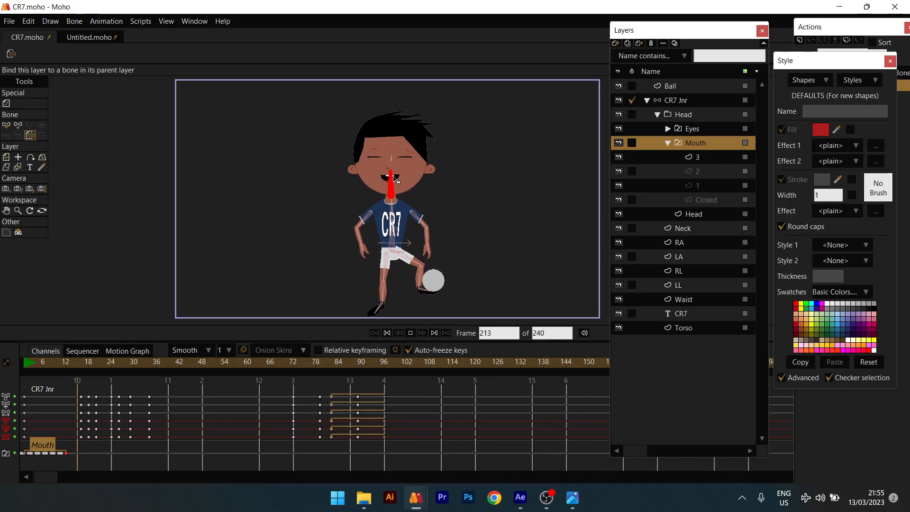
scroll(393, 179, down, 1)
key(space)
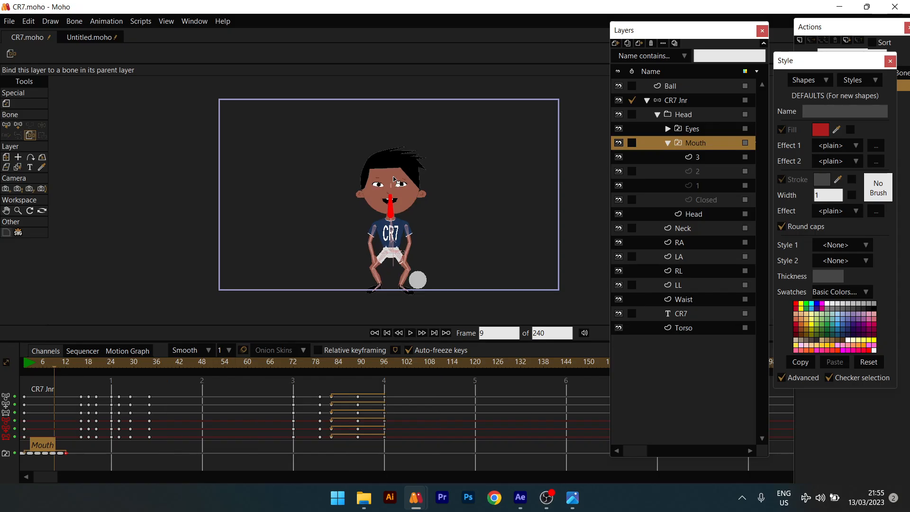
click(391, 332)
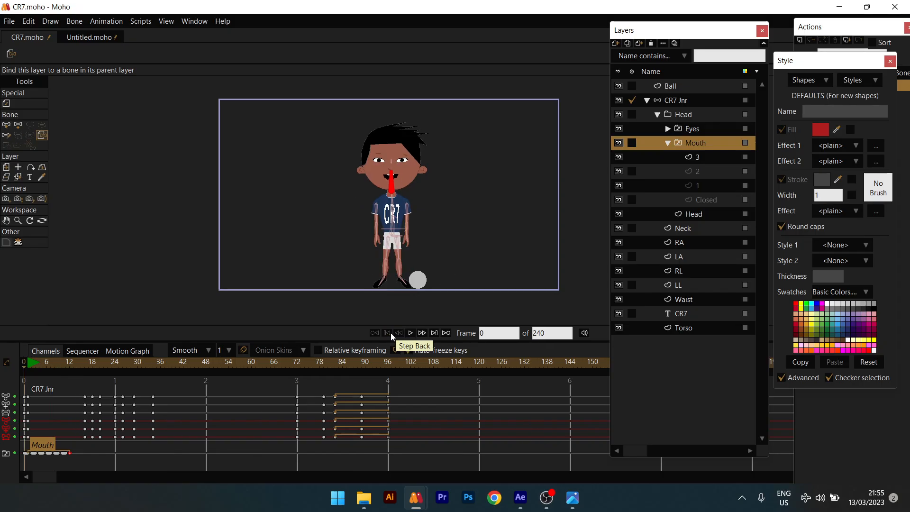
scroll(403, 159, up, 1)
scroll(403, 160, up, 4)
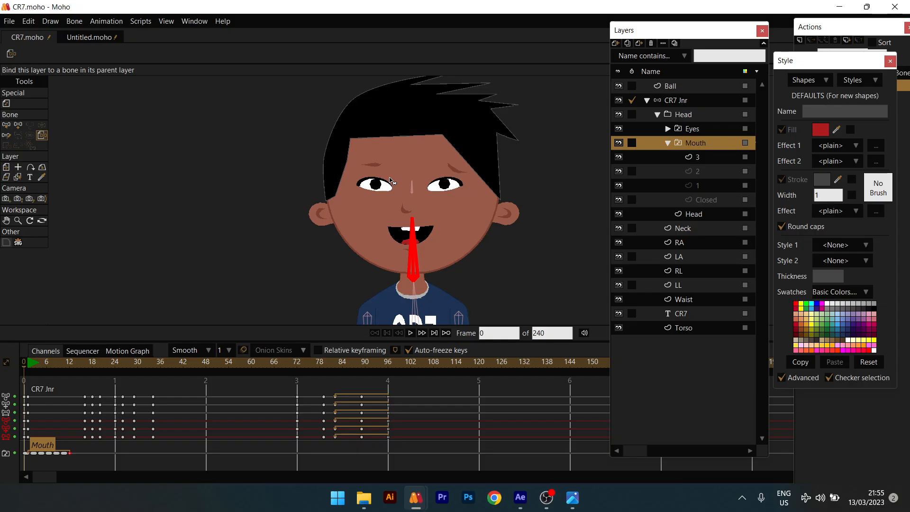
click(552, 506)
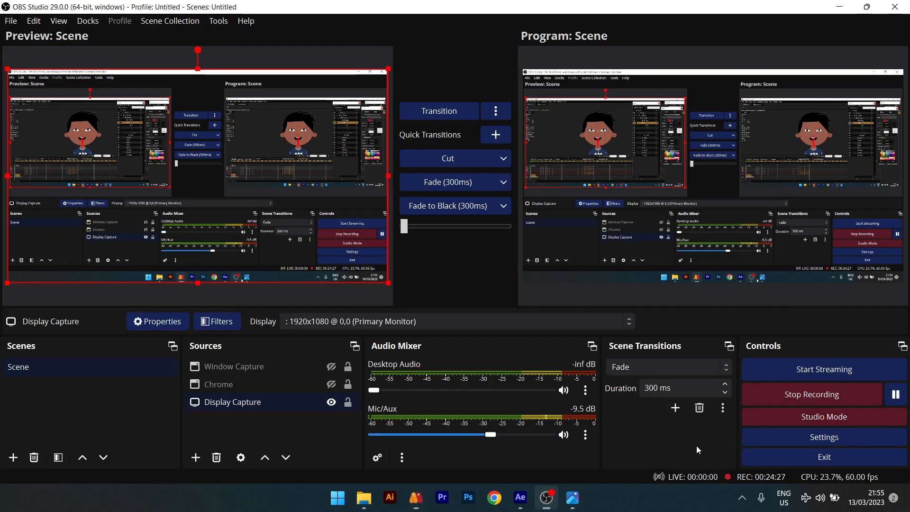